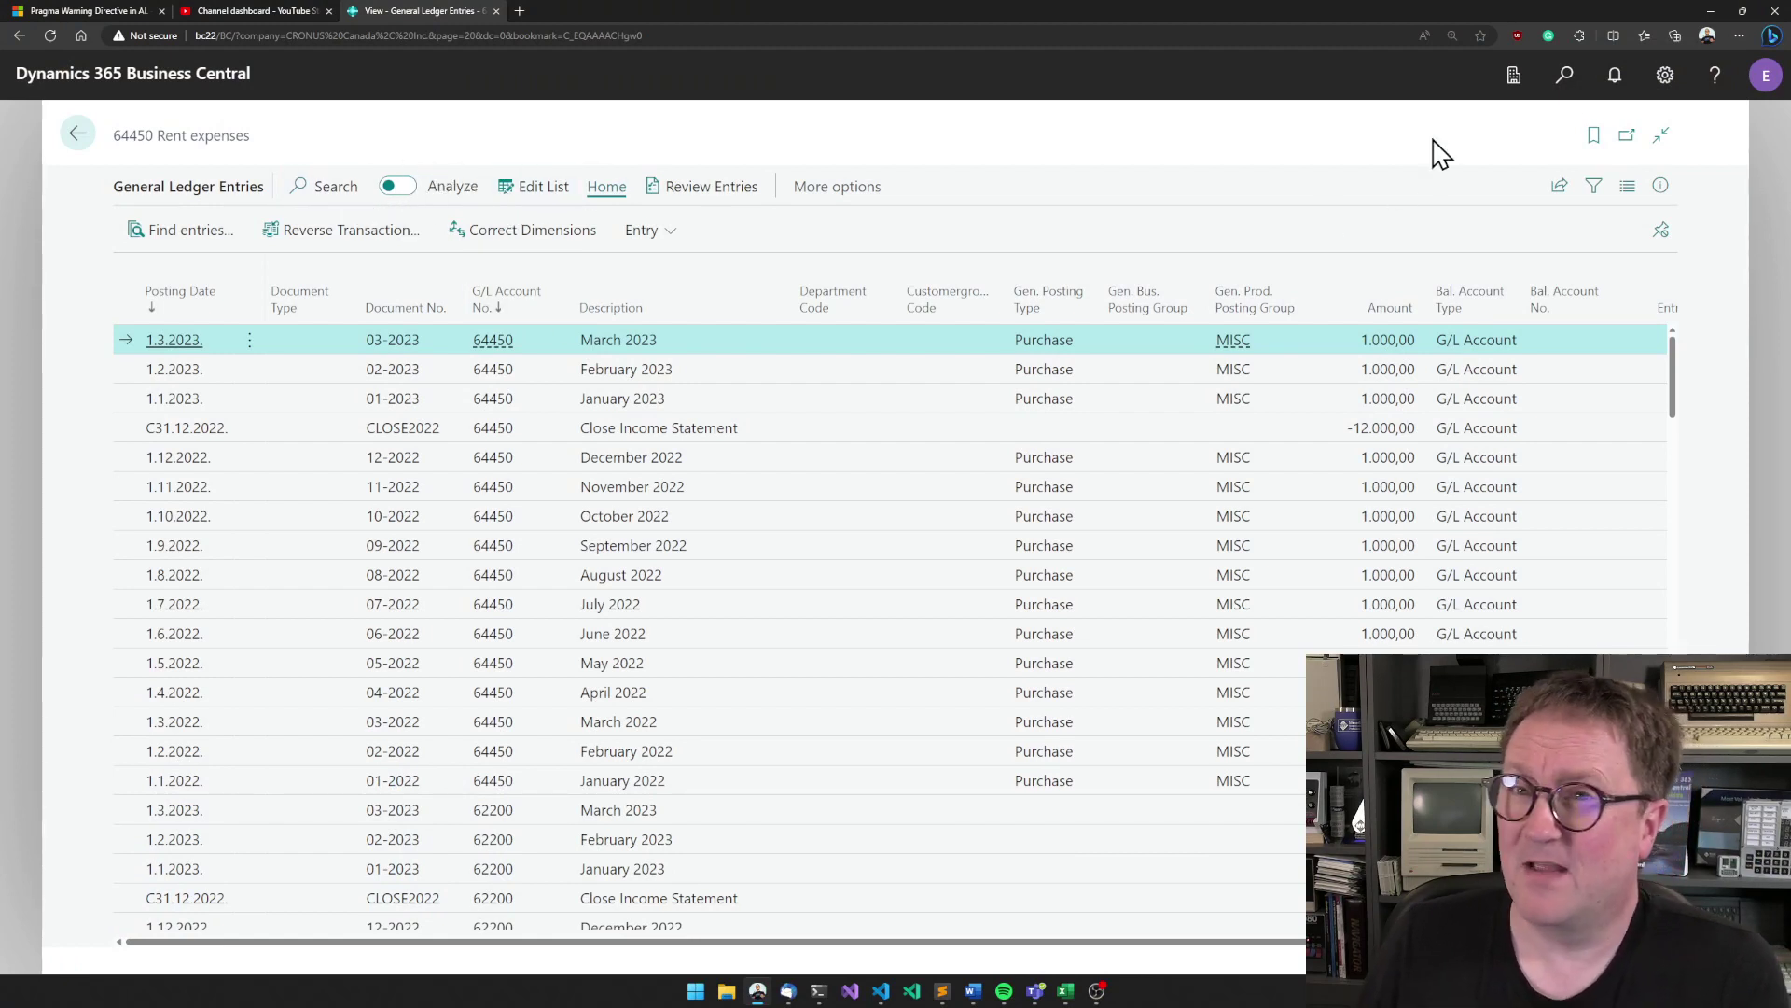
- Open the Feature Management page from page search, then scroll through the ledger entries
{"action": "left_click", "coordinate": [1567, 84]}
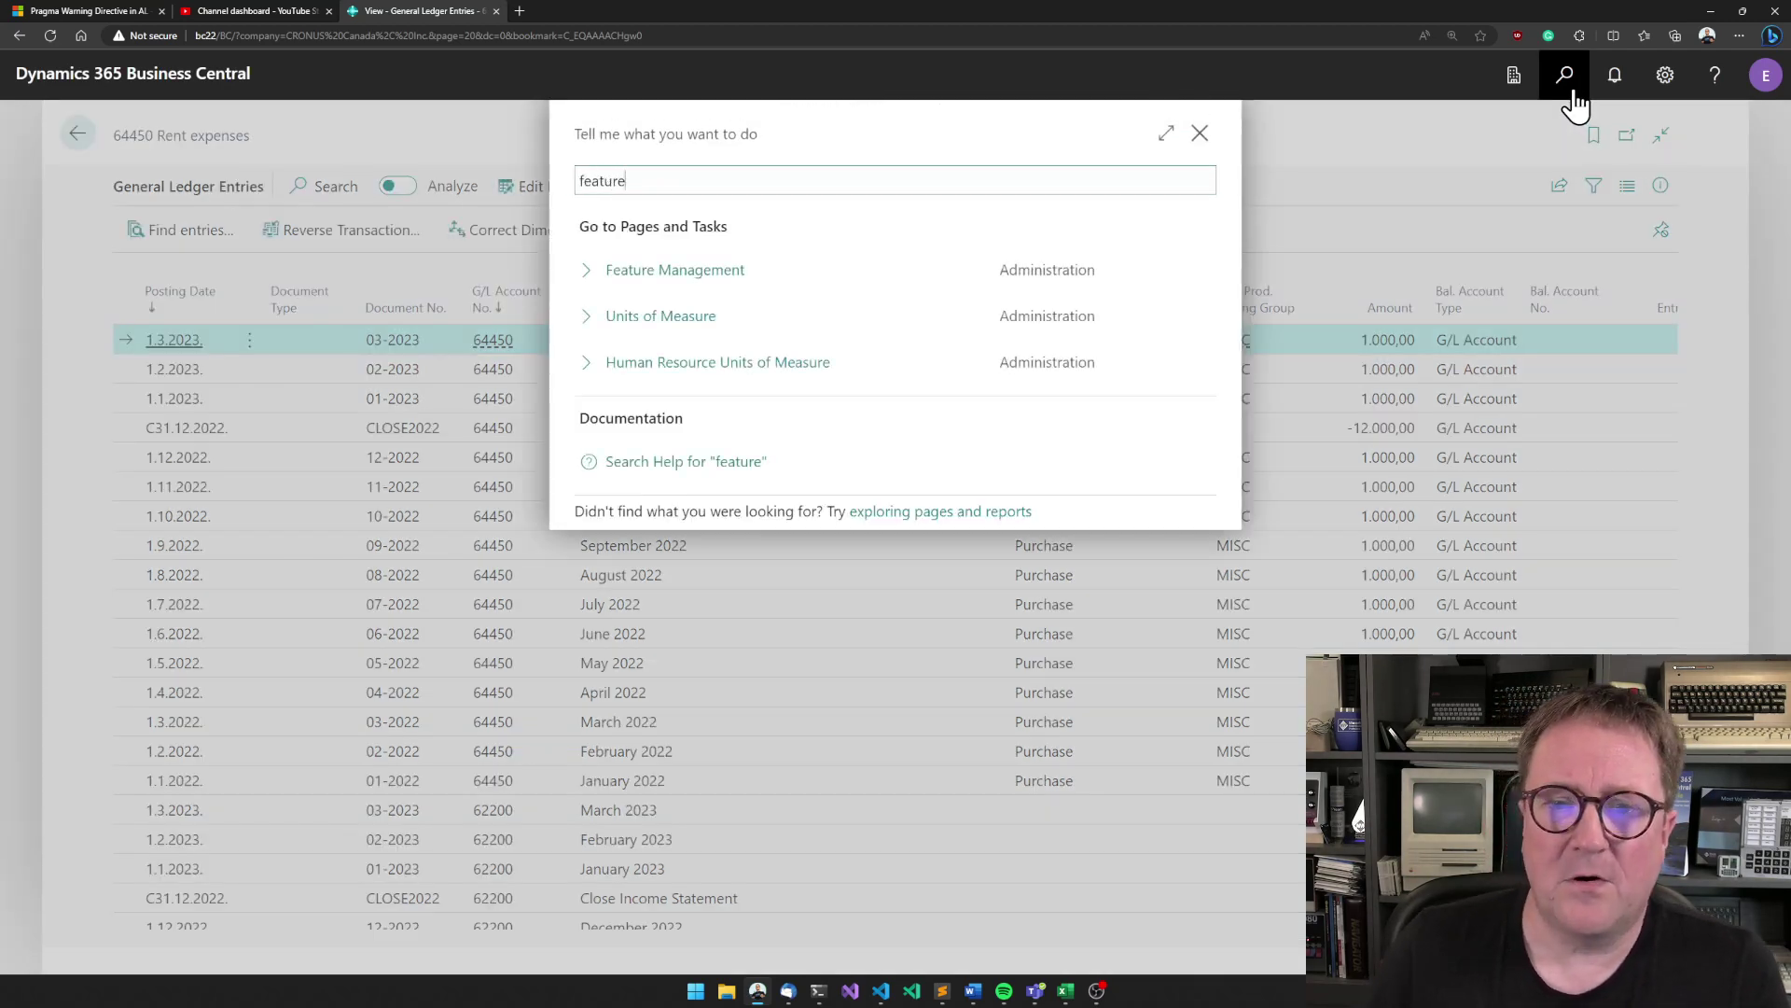
{"action": "left_click", "coordinate": [734, 270]}
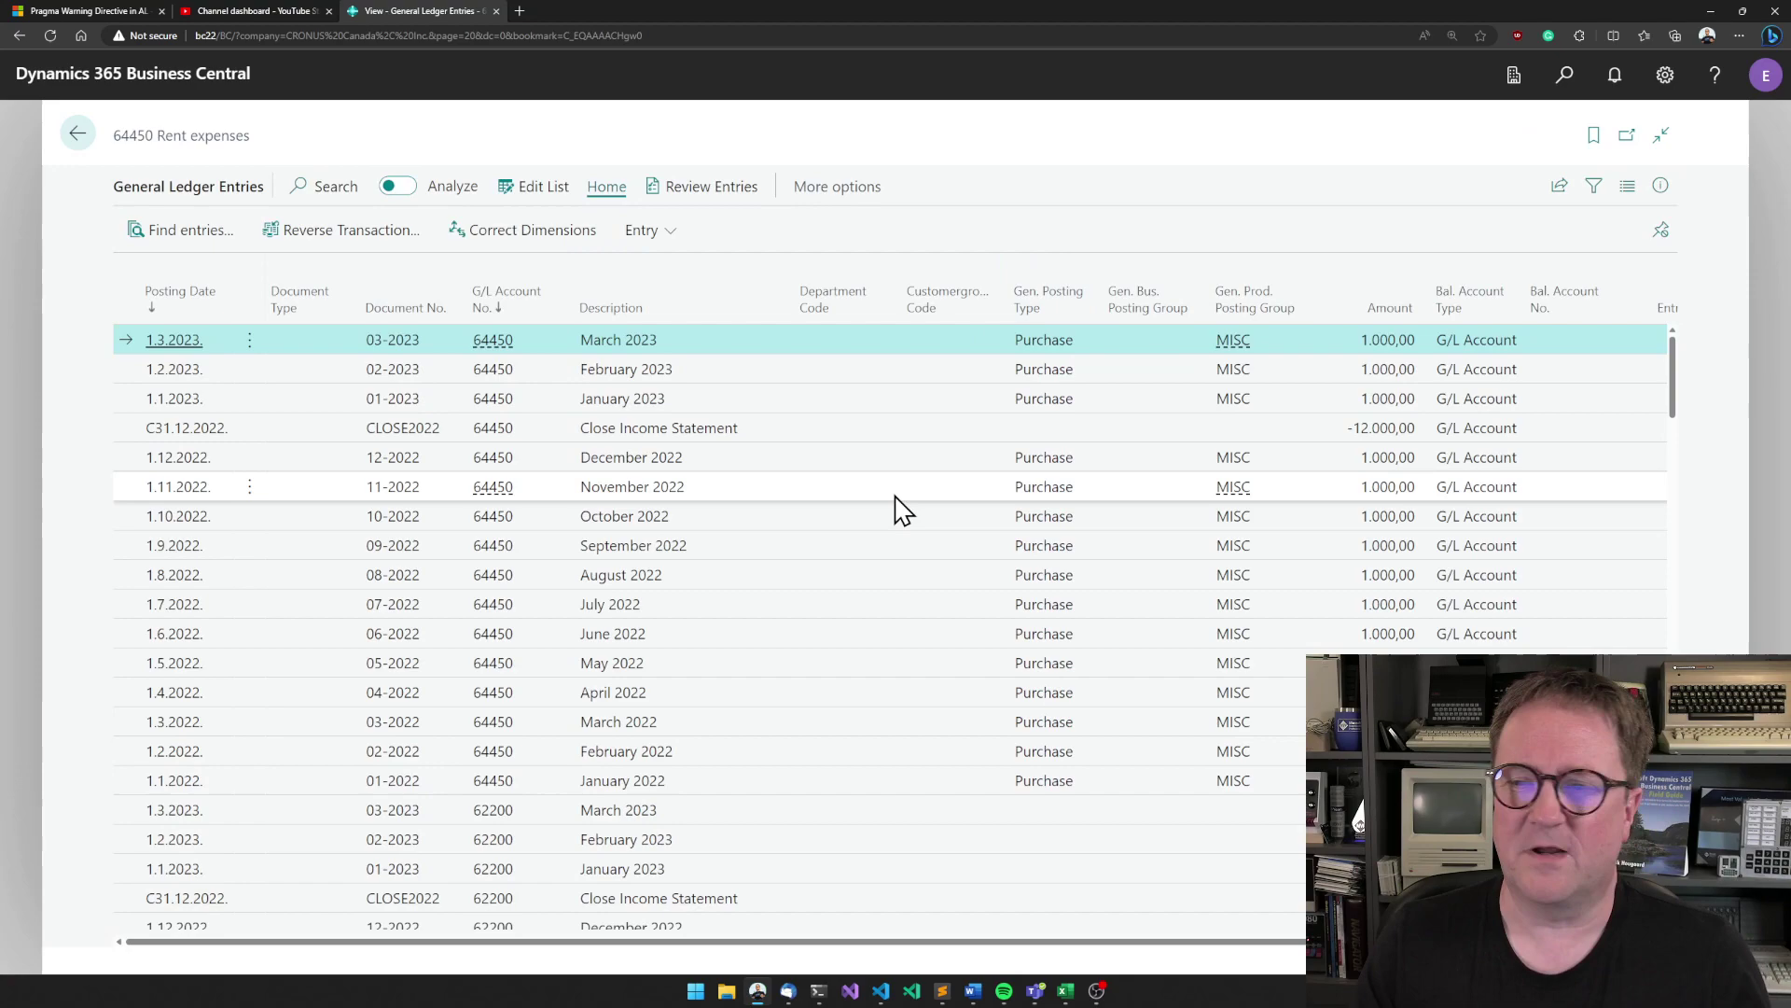
{"action": "scroll", "coordinate": [895, 508], "scroll_direction": "down", "scroll_amount": 15}
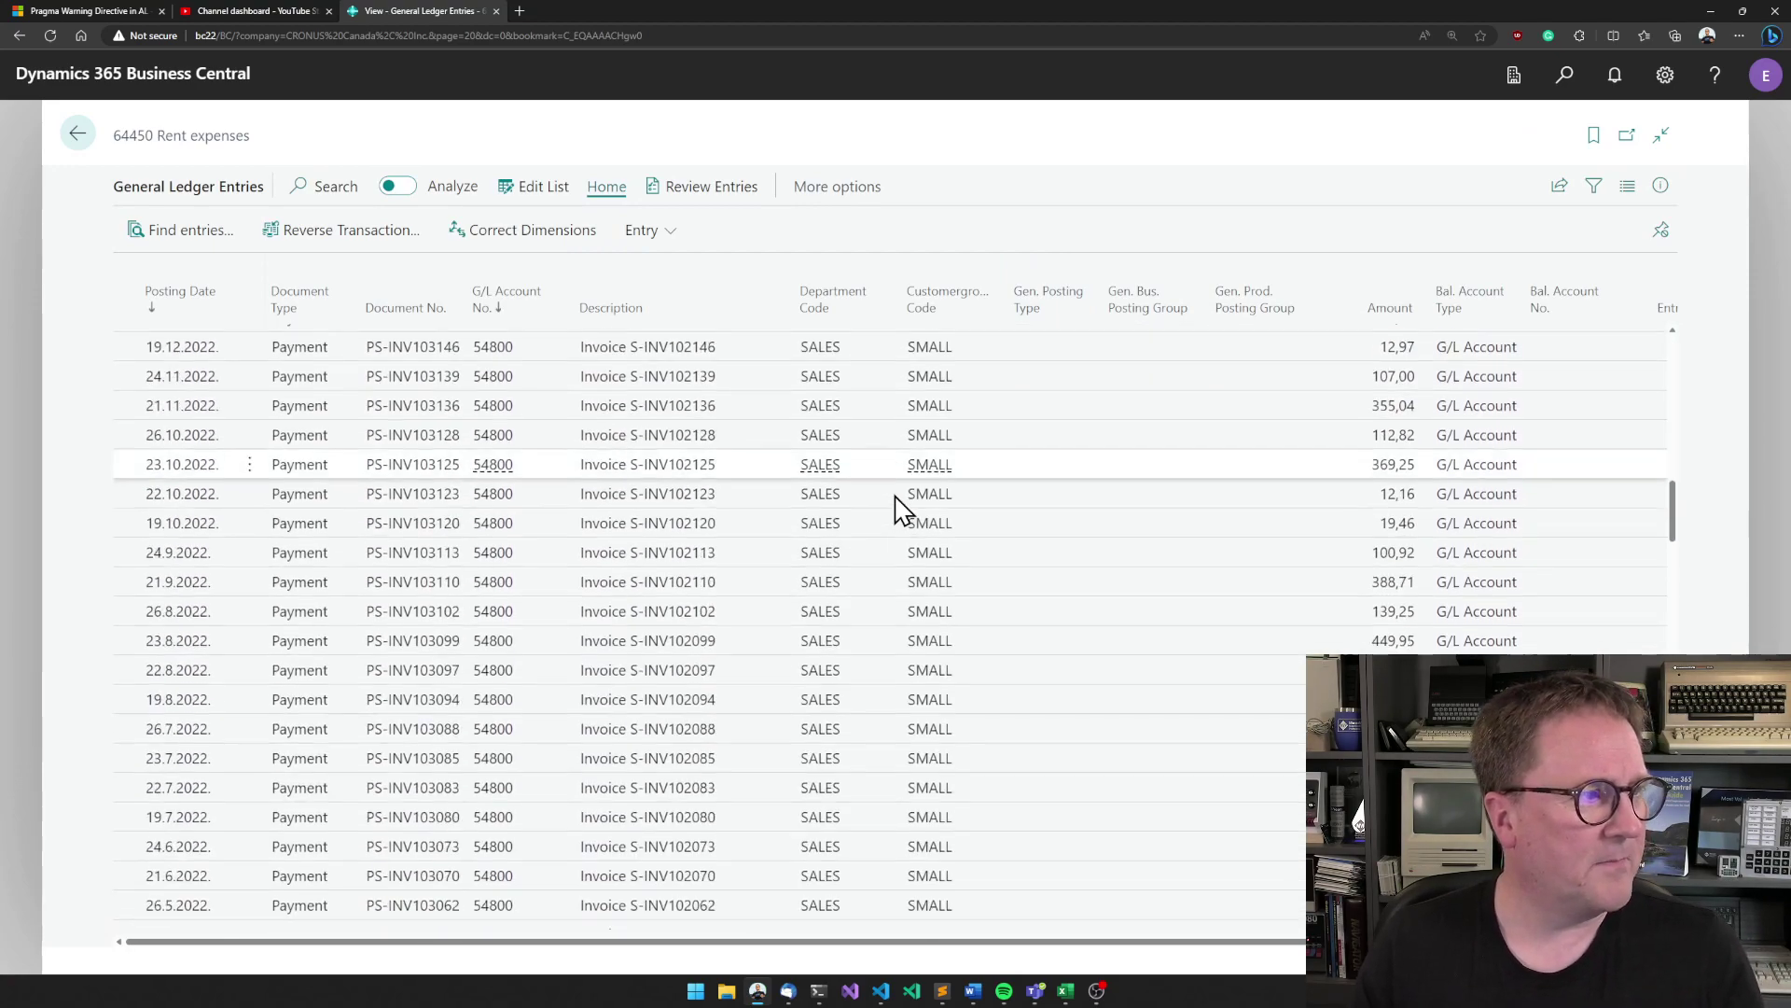
{"action": "scroll", "coordinate": [895, 508], "scroll_direction": "down", "scroll_amount": 5}
- Turn on Analyze for the 64450 Rent expenses entries, creating Analysis 1 with 3.549 rows
{"action": "scroll", "coordinate": [895, 509], "scroll_direction": "up", "scroll_amount": 8}
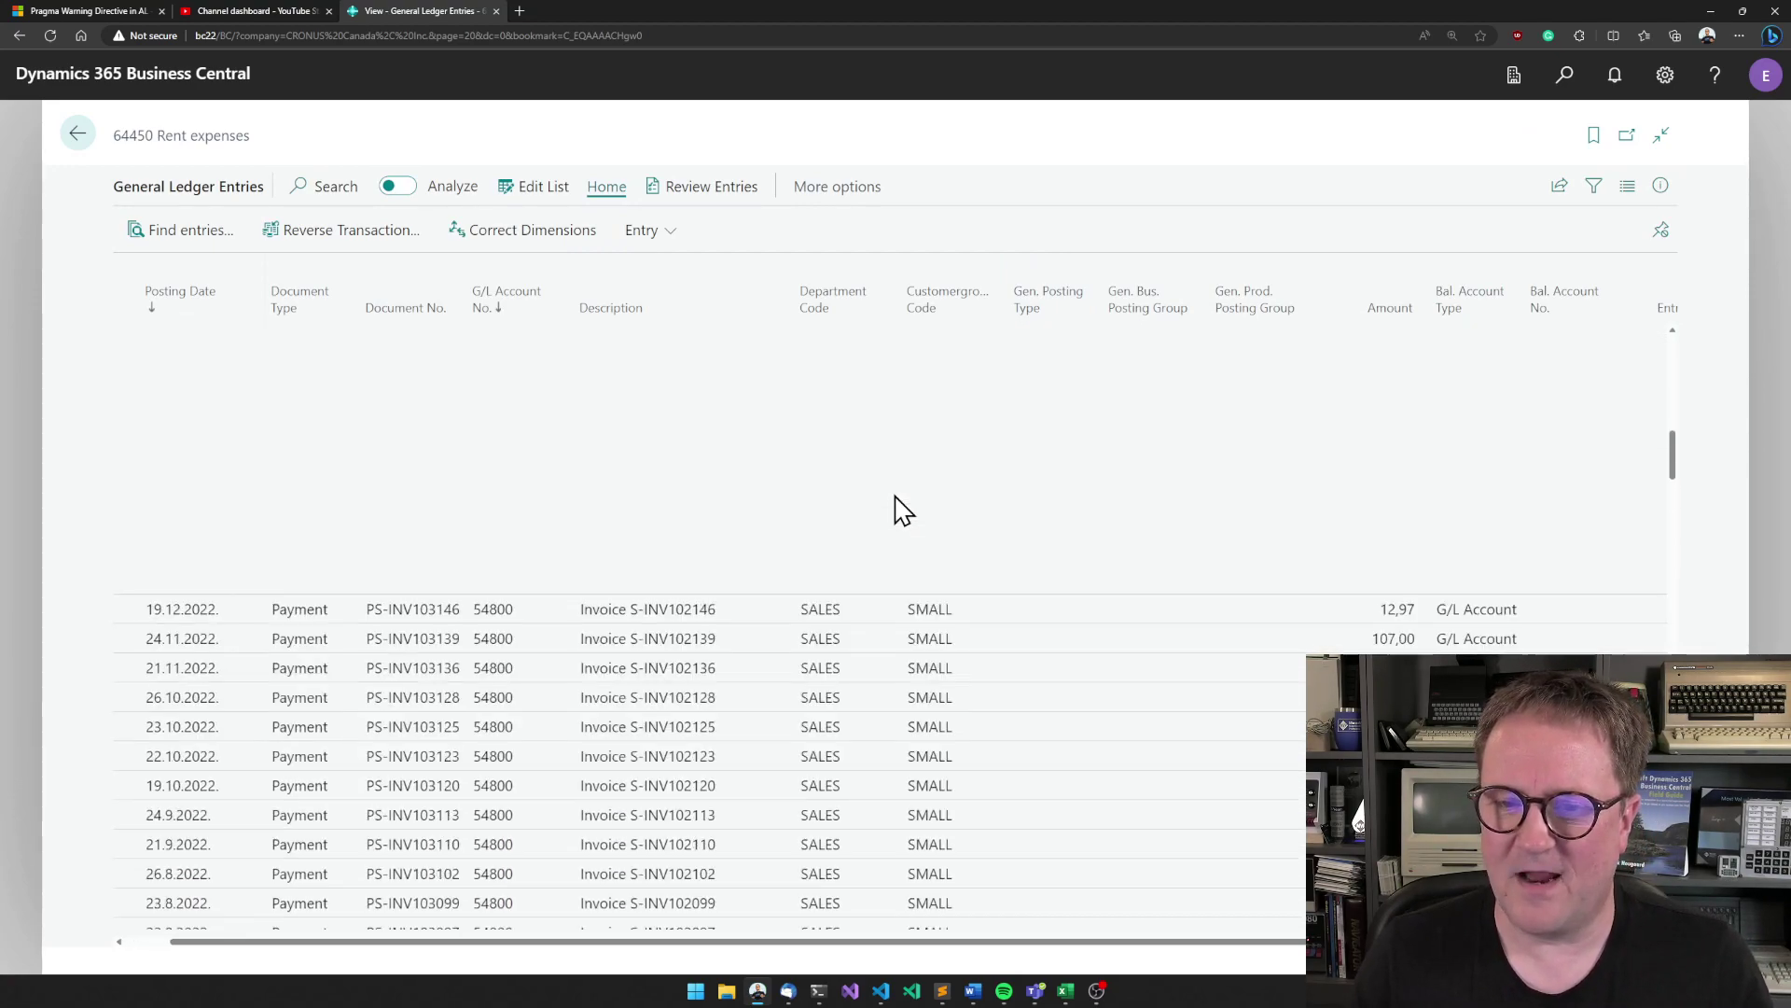
{"action": "scroll", "coordinate": [895, 509], "scroll_direction": "up", "scroll_amount": 10}
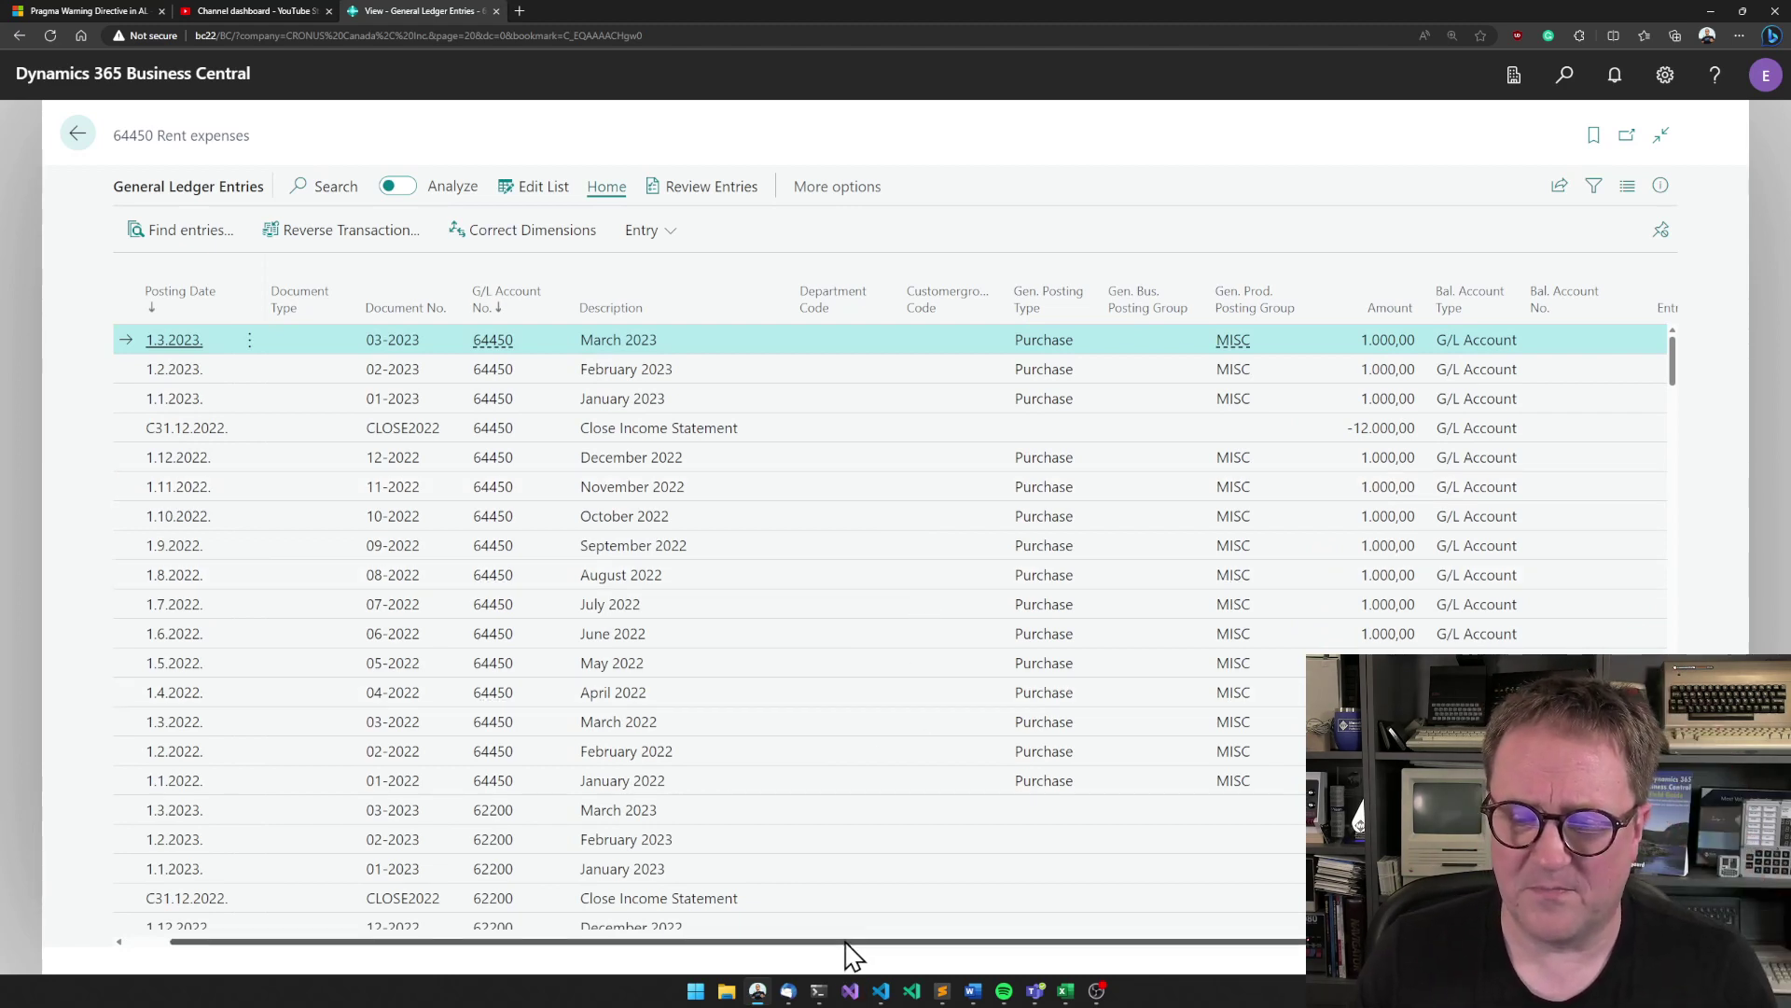
{"action": "left_click_drag", "start_coordinate": [848, 943], "coordinate": [719, 919]}
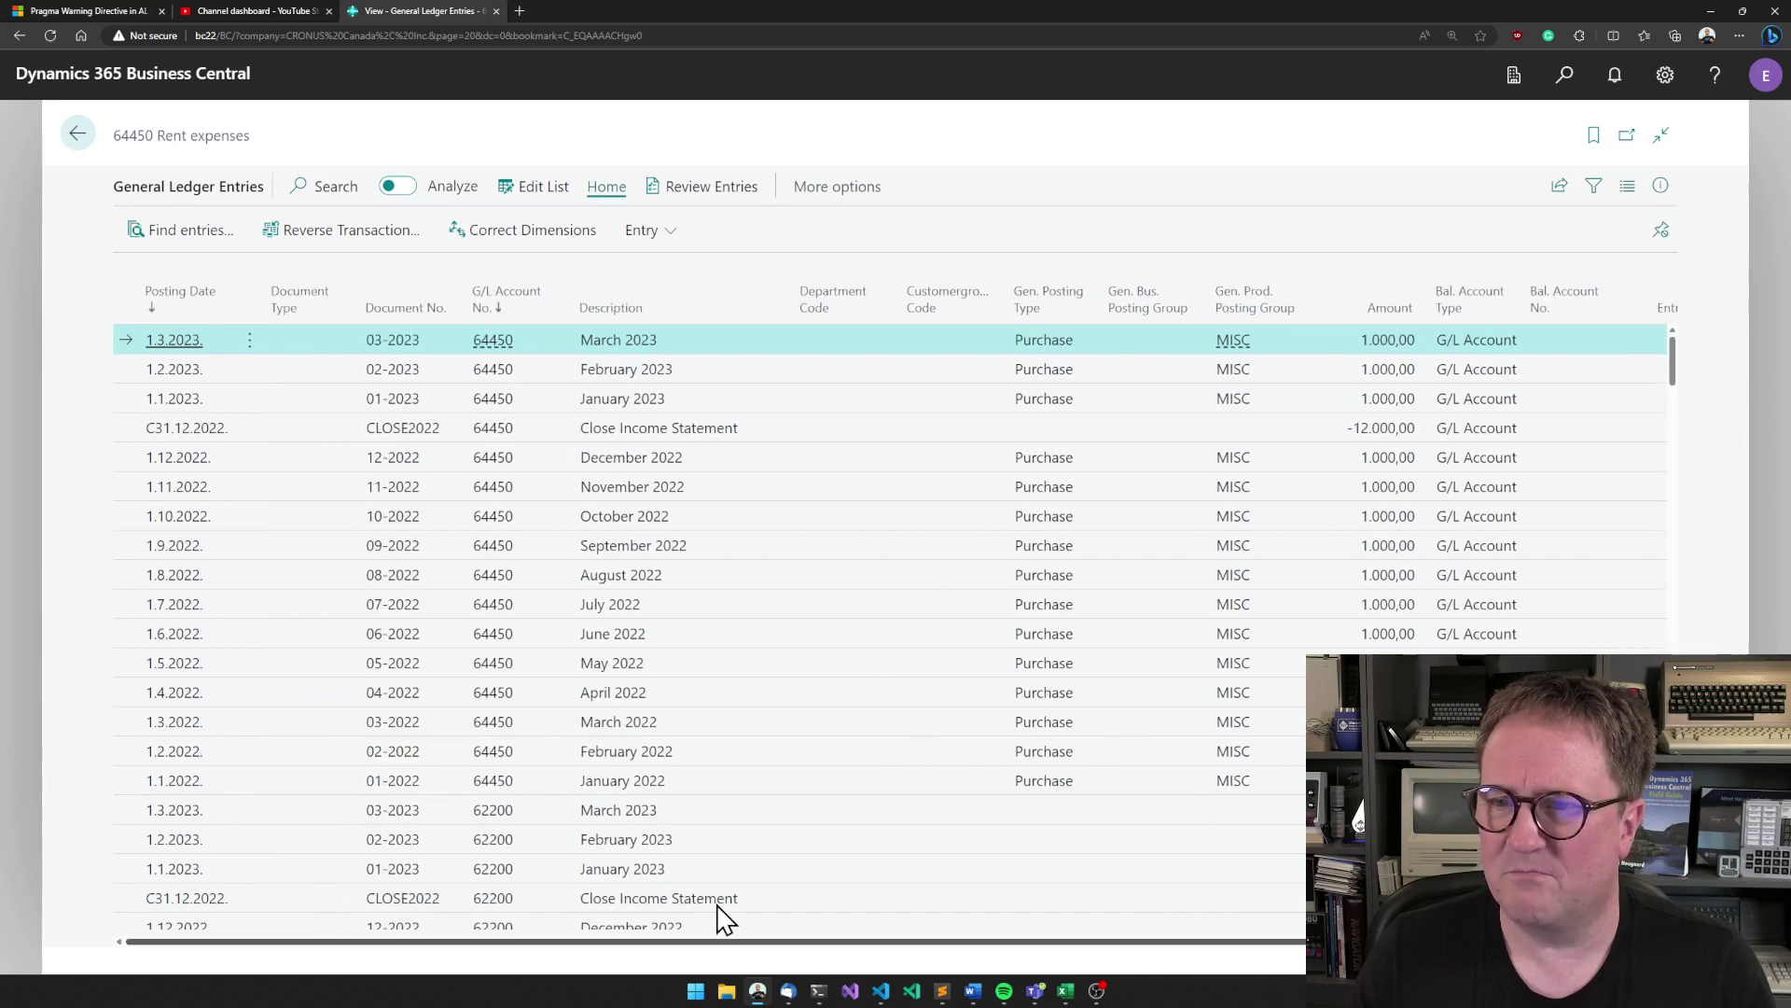
{"action": "left_click", "coordinate": [403, 189]}
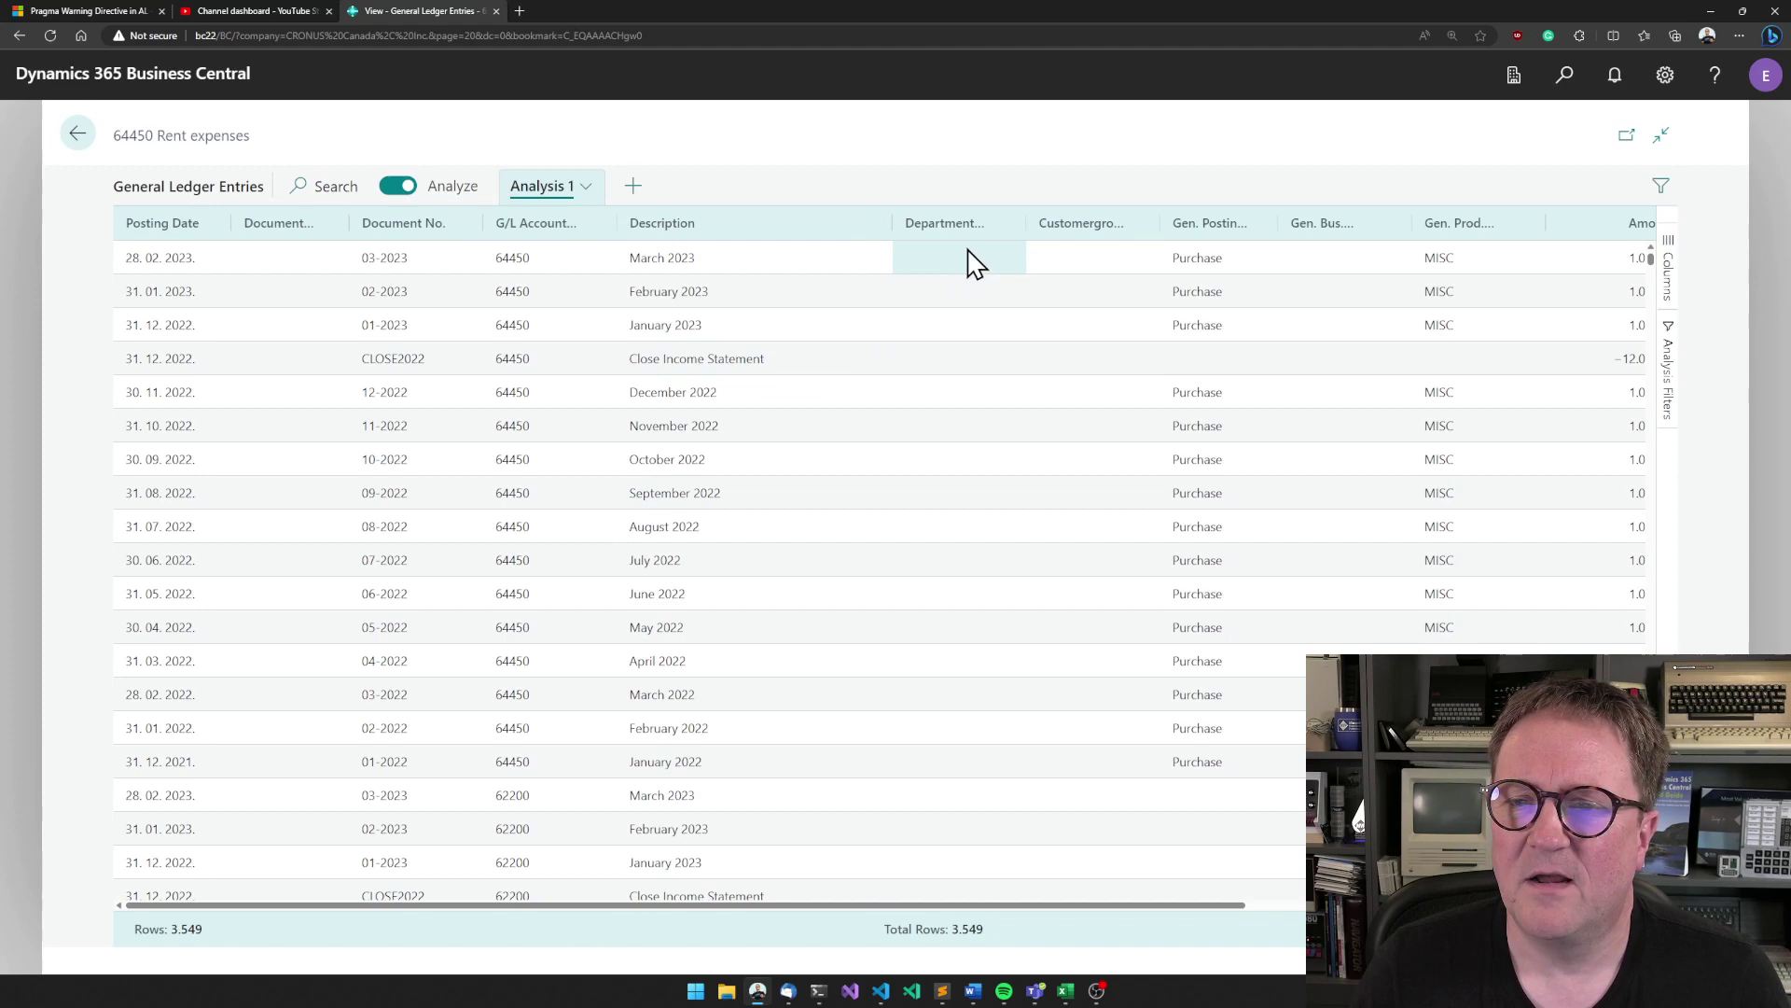
{"action": "left_click_drag", "start_coordinate": [1004, 236], "coordinate": [960, 244]}
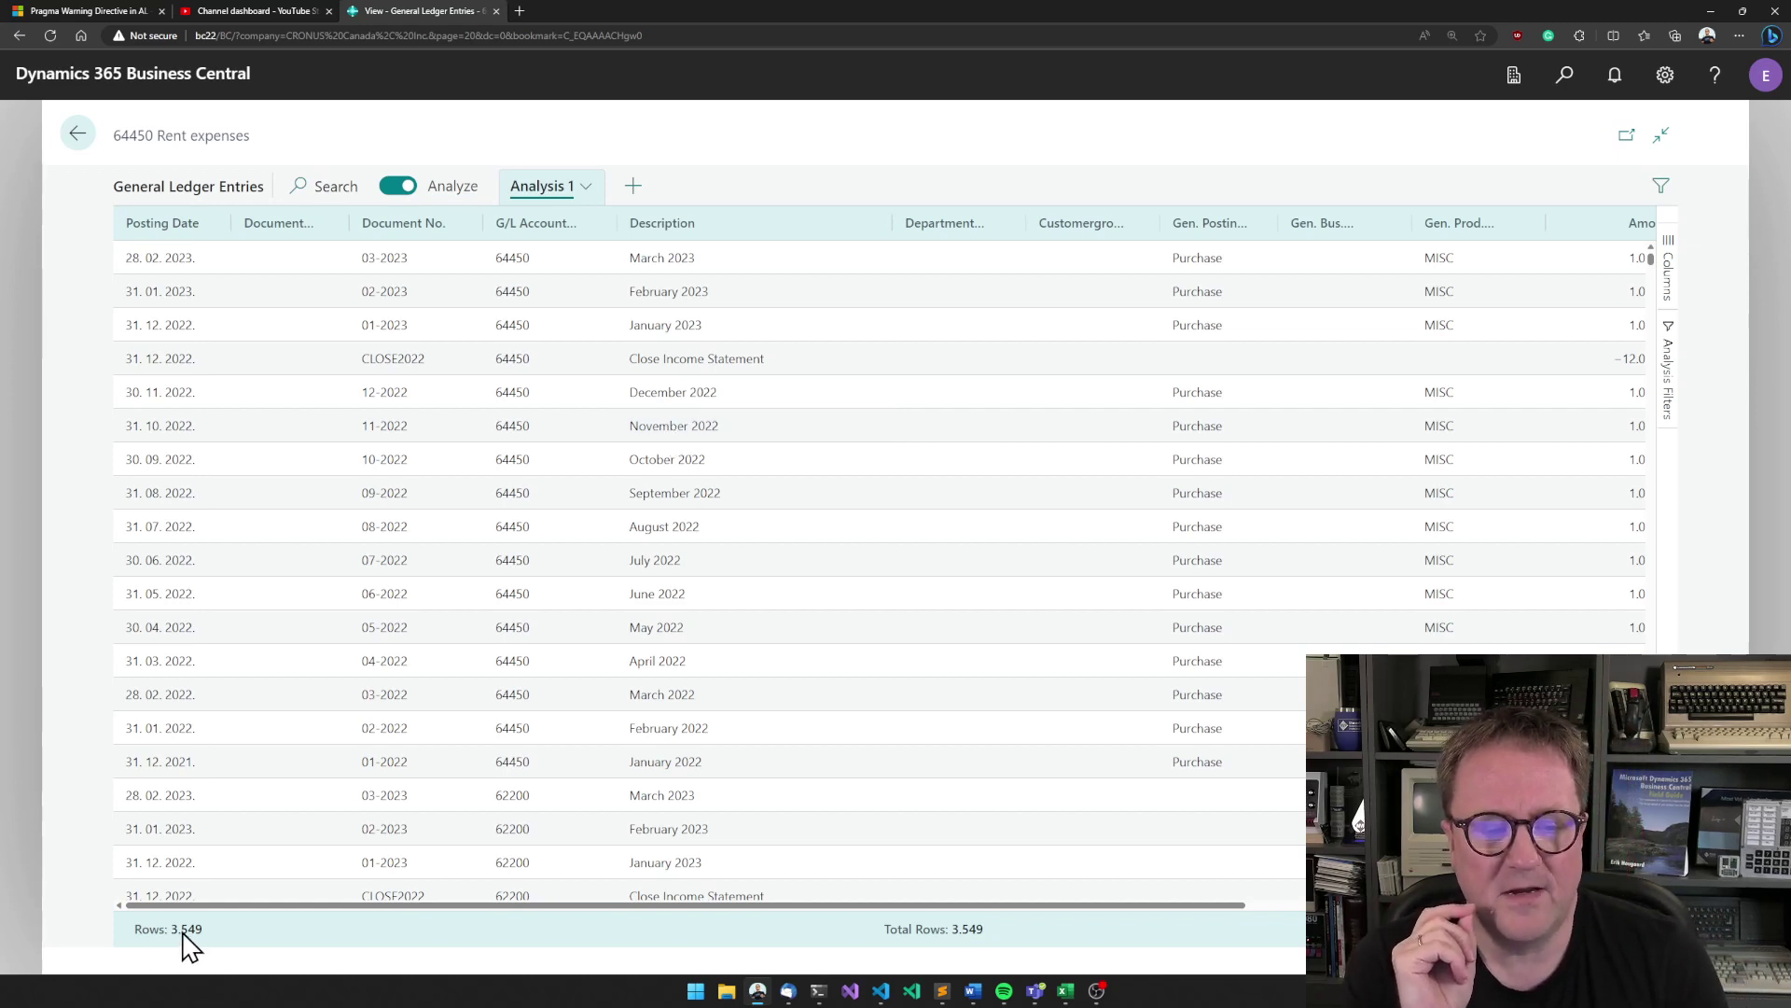
{"action": "left_click_drag", "start_coordinate": [171, 930], "coordinate": [208, 952]}
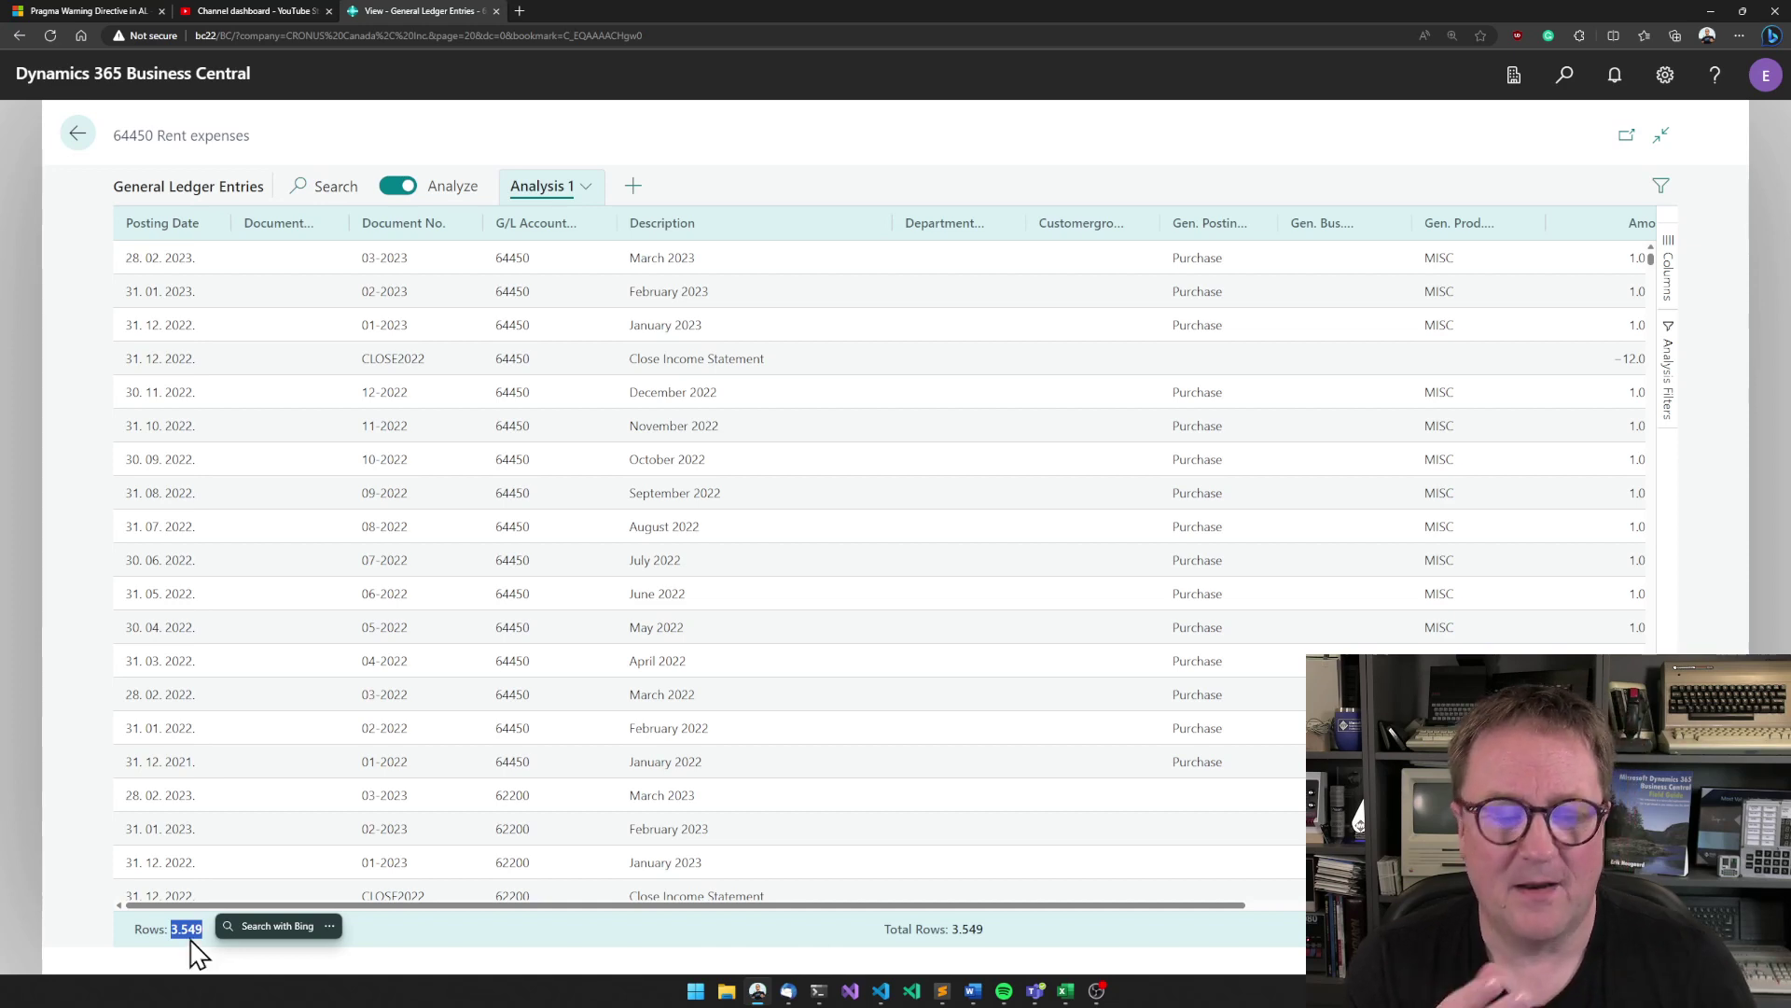
{"action": "left_click", "coordinate": [220, 946]}
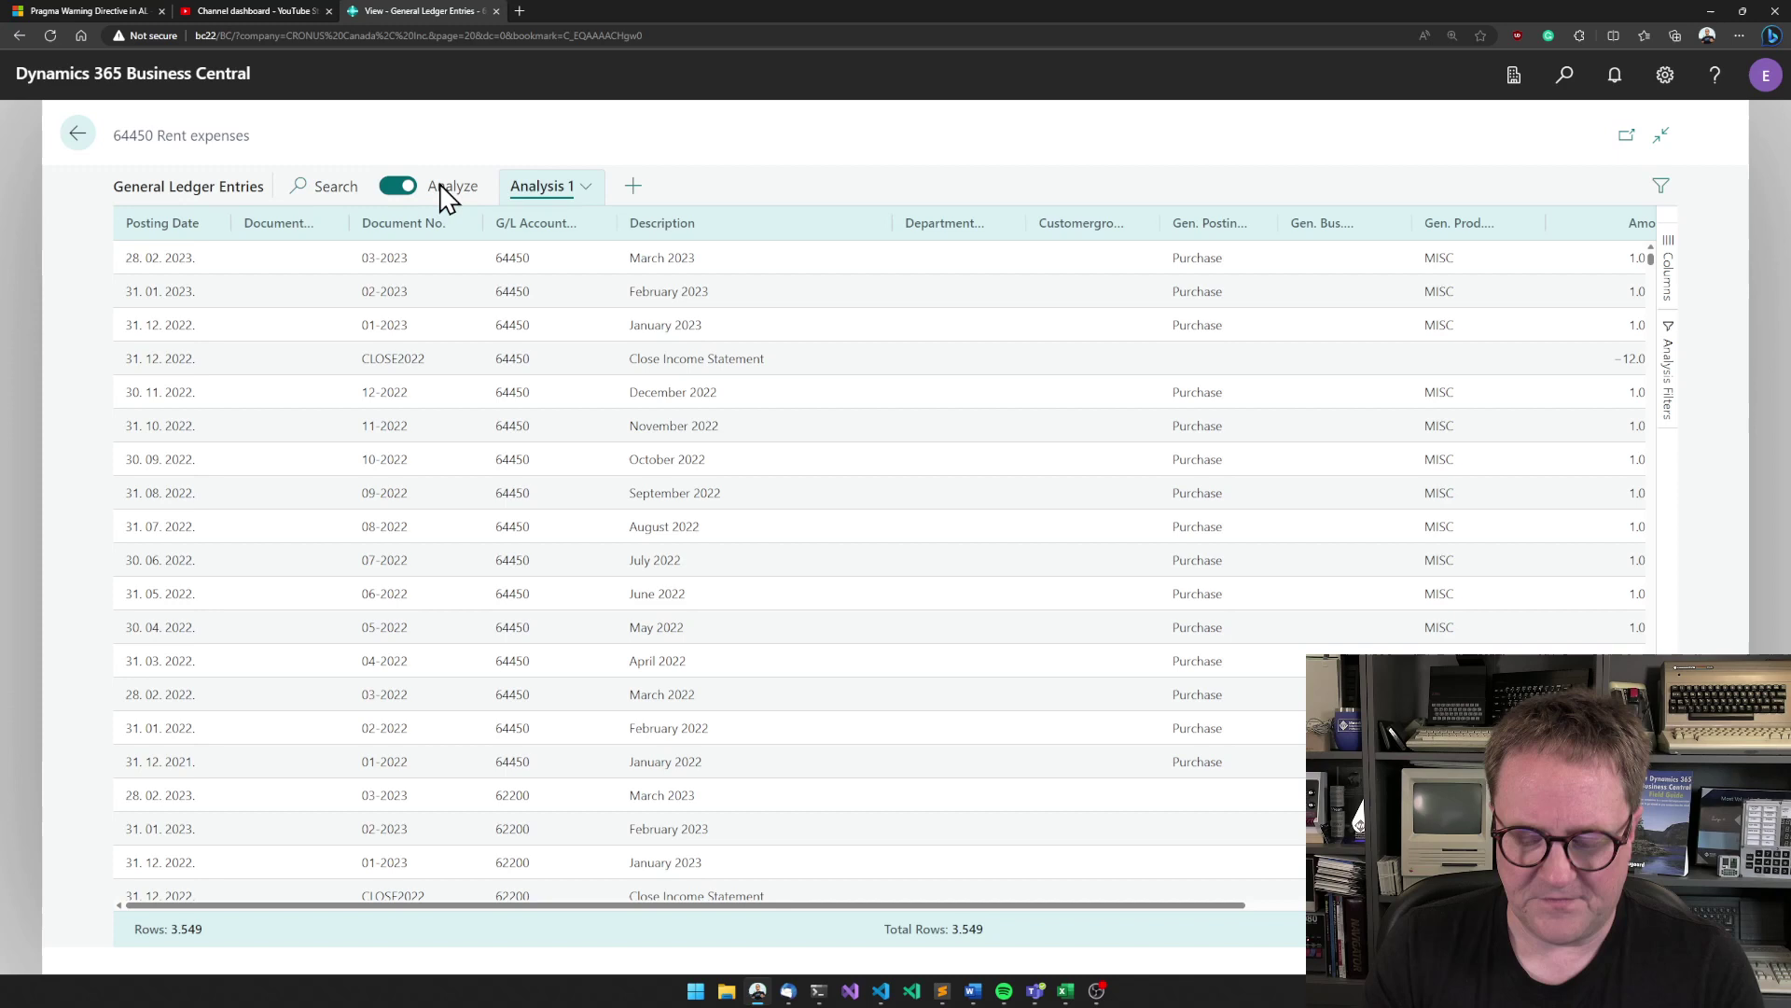
{"action": "key", "text": "shift+F3"}
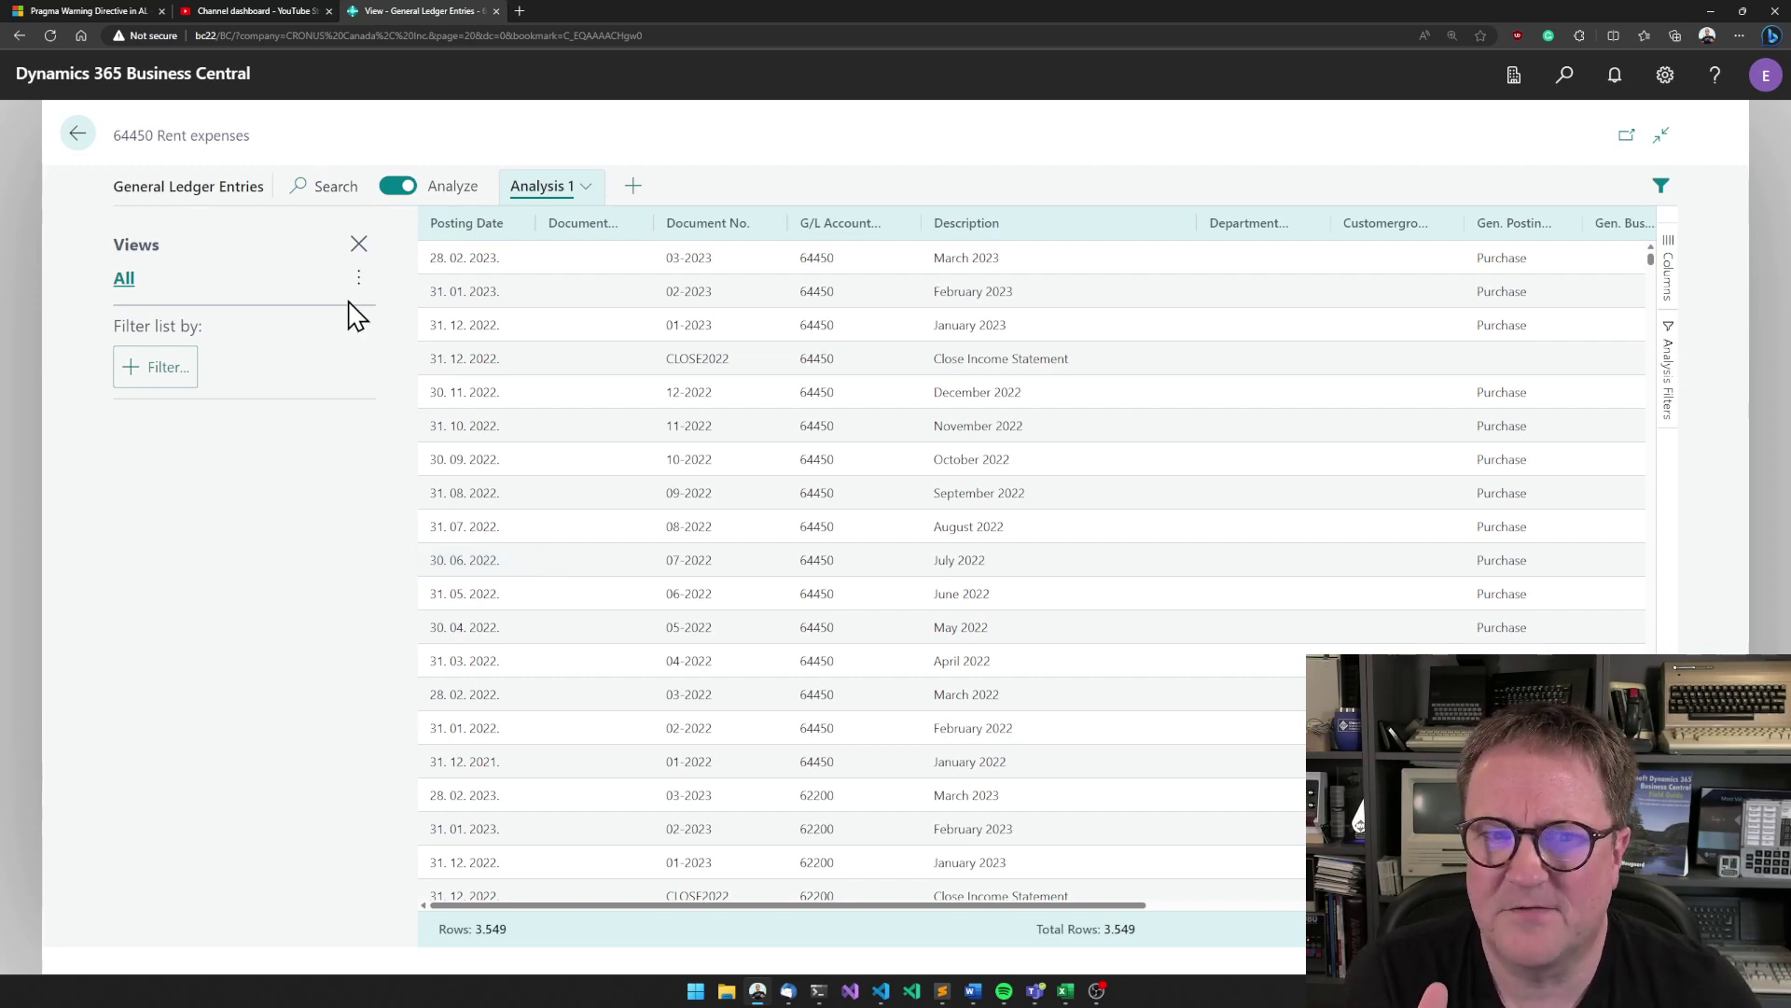
{"action": "left_click", "coordinate": [358, 245]}
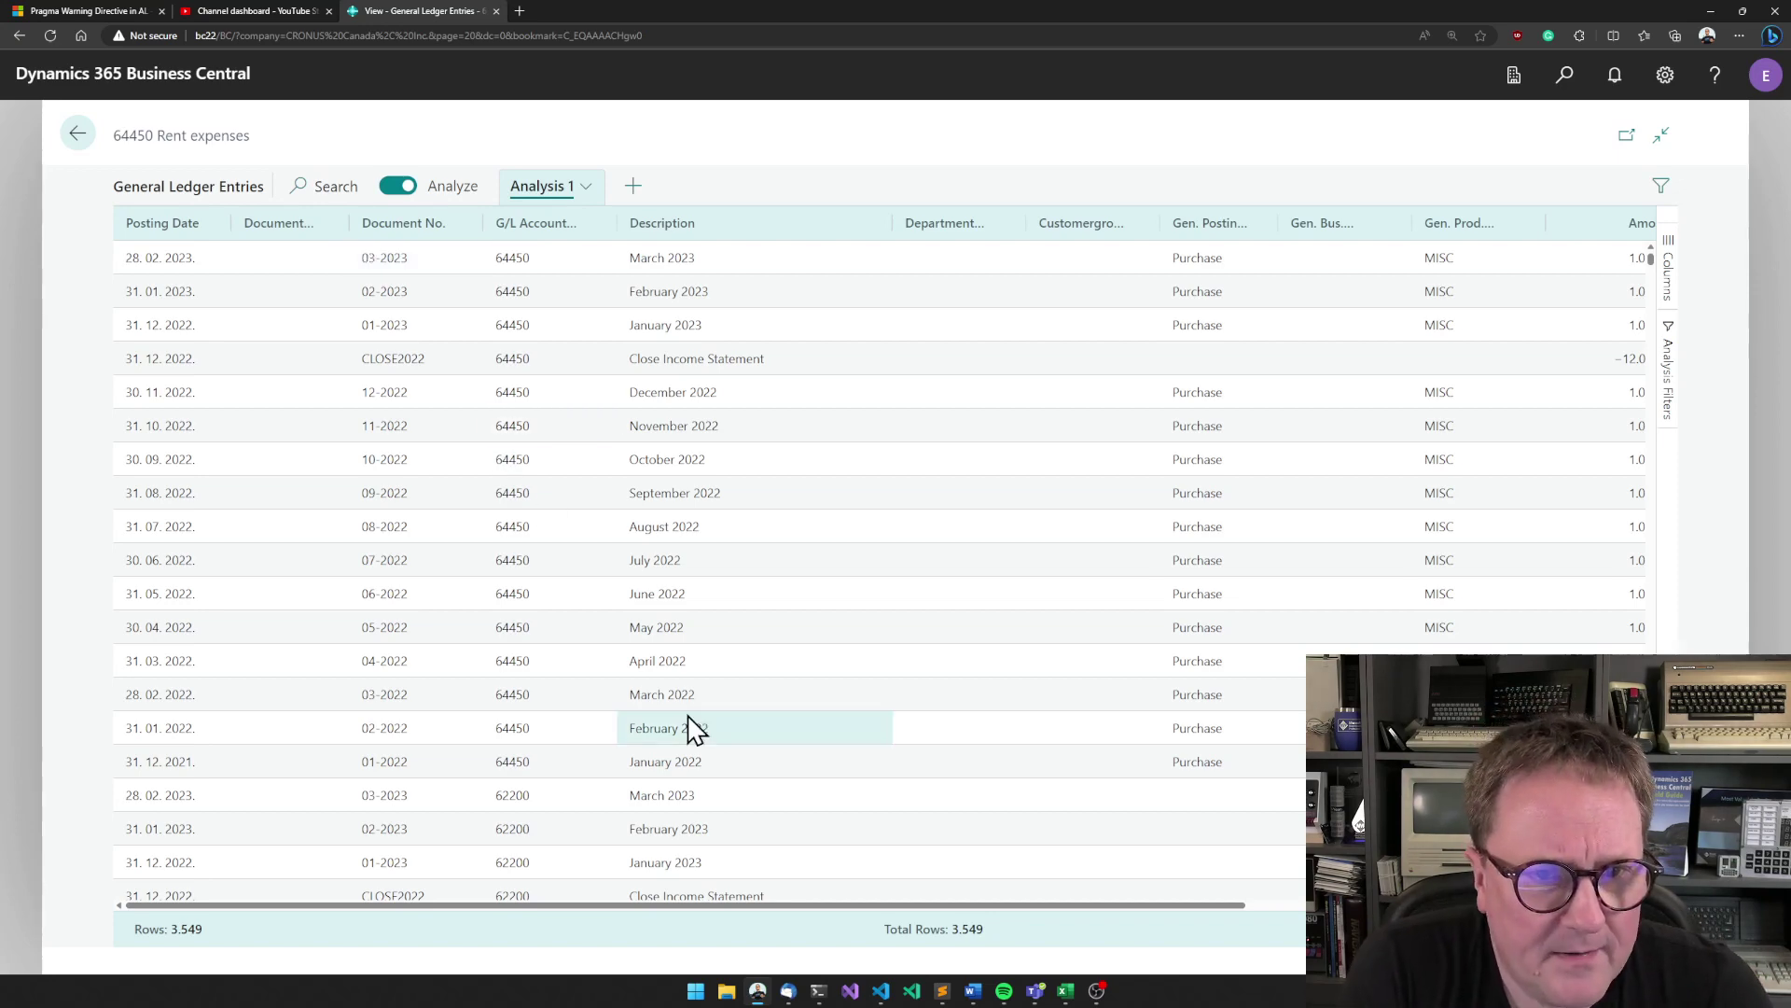
{"action": "scroll", "coordinate": [691, 731], "scroll_direction": "down", "scroll_amount": 10}
{"action": "scroll", "coordinate": [691, 731], "scroll_direction": "down", "scroll_amount": 3}
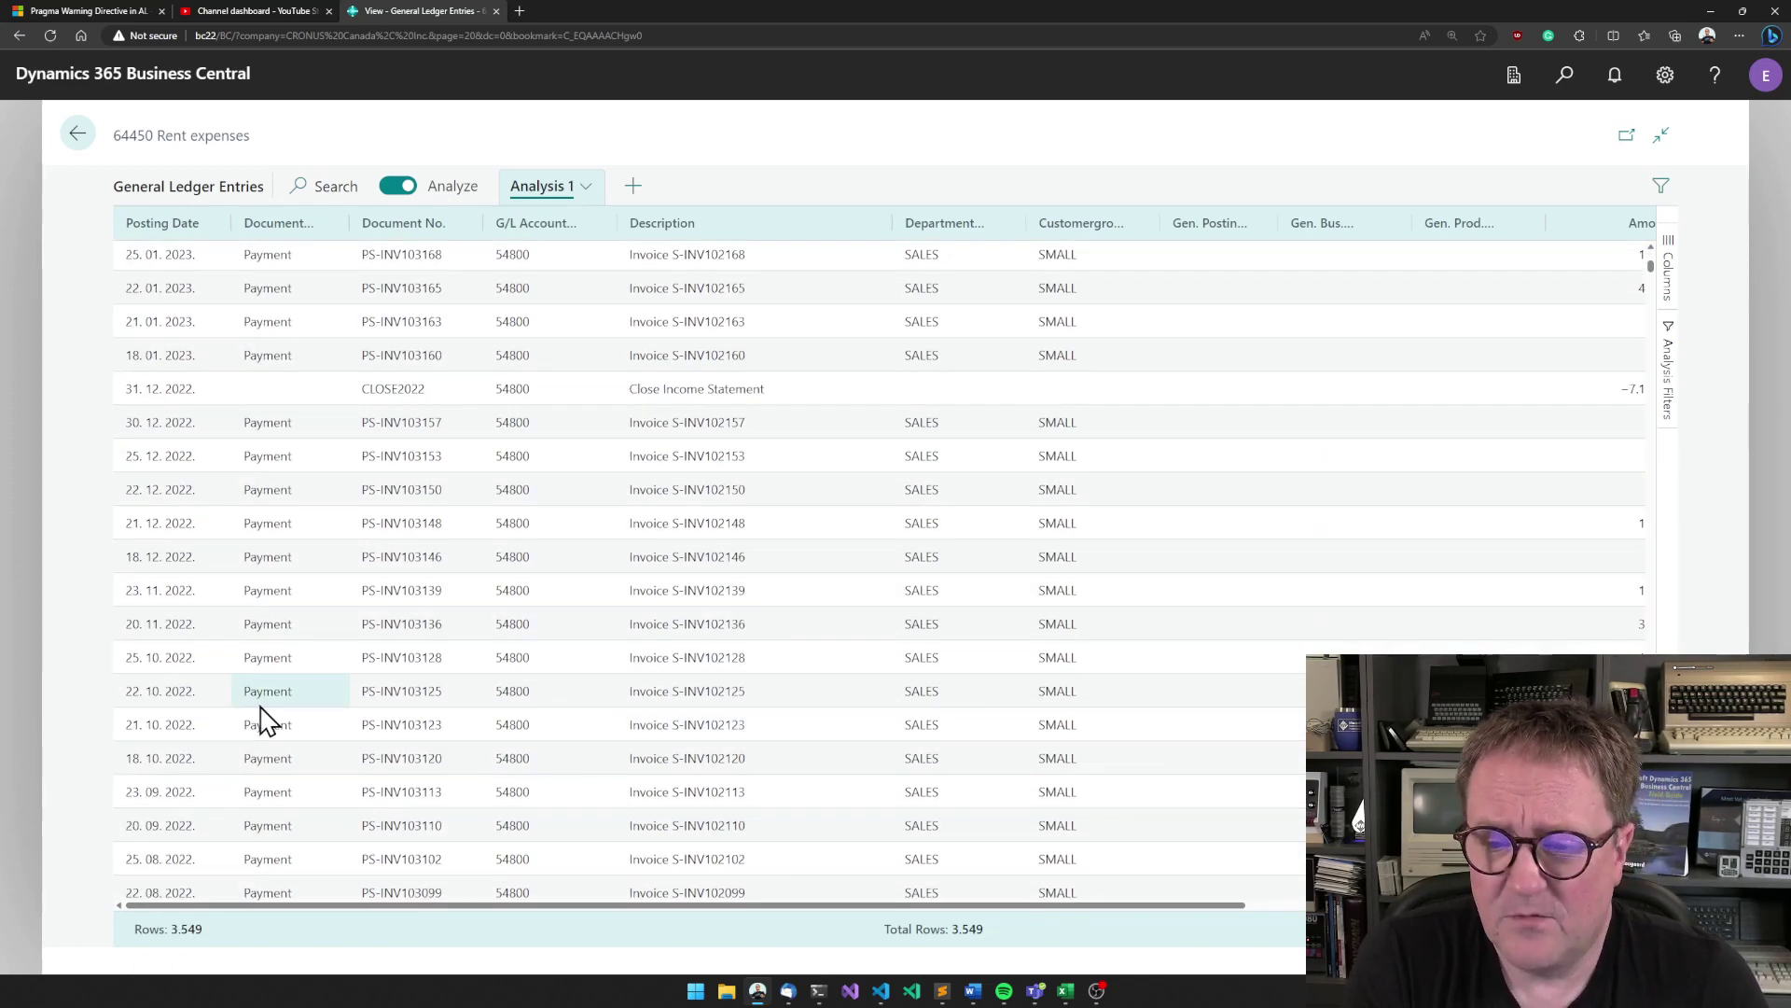
{"action": "scroll", "coordinate": [264, 720], "scroll_direction": "up", "scroll_amount": 12}
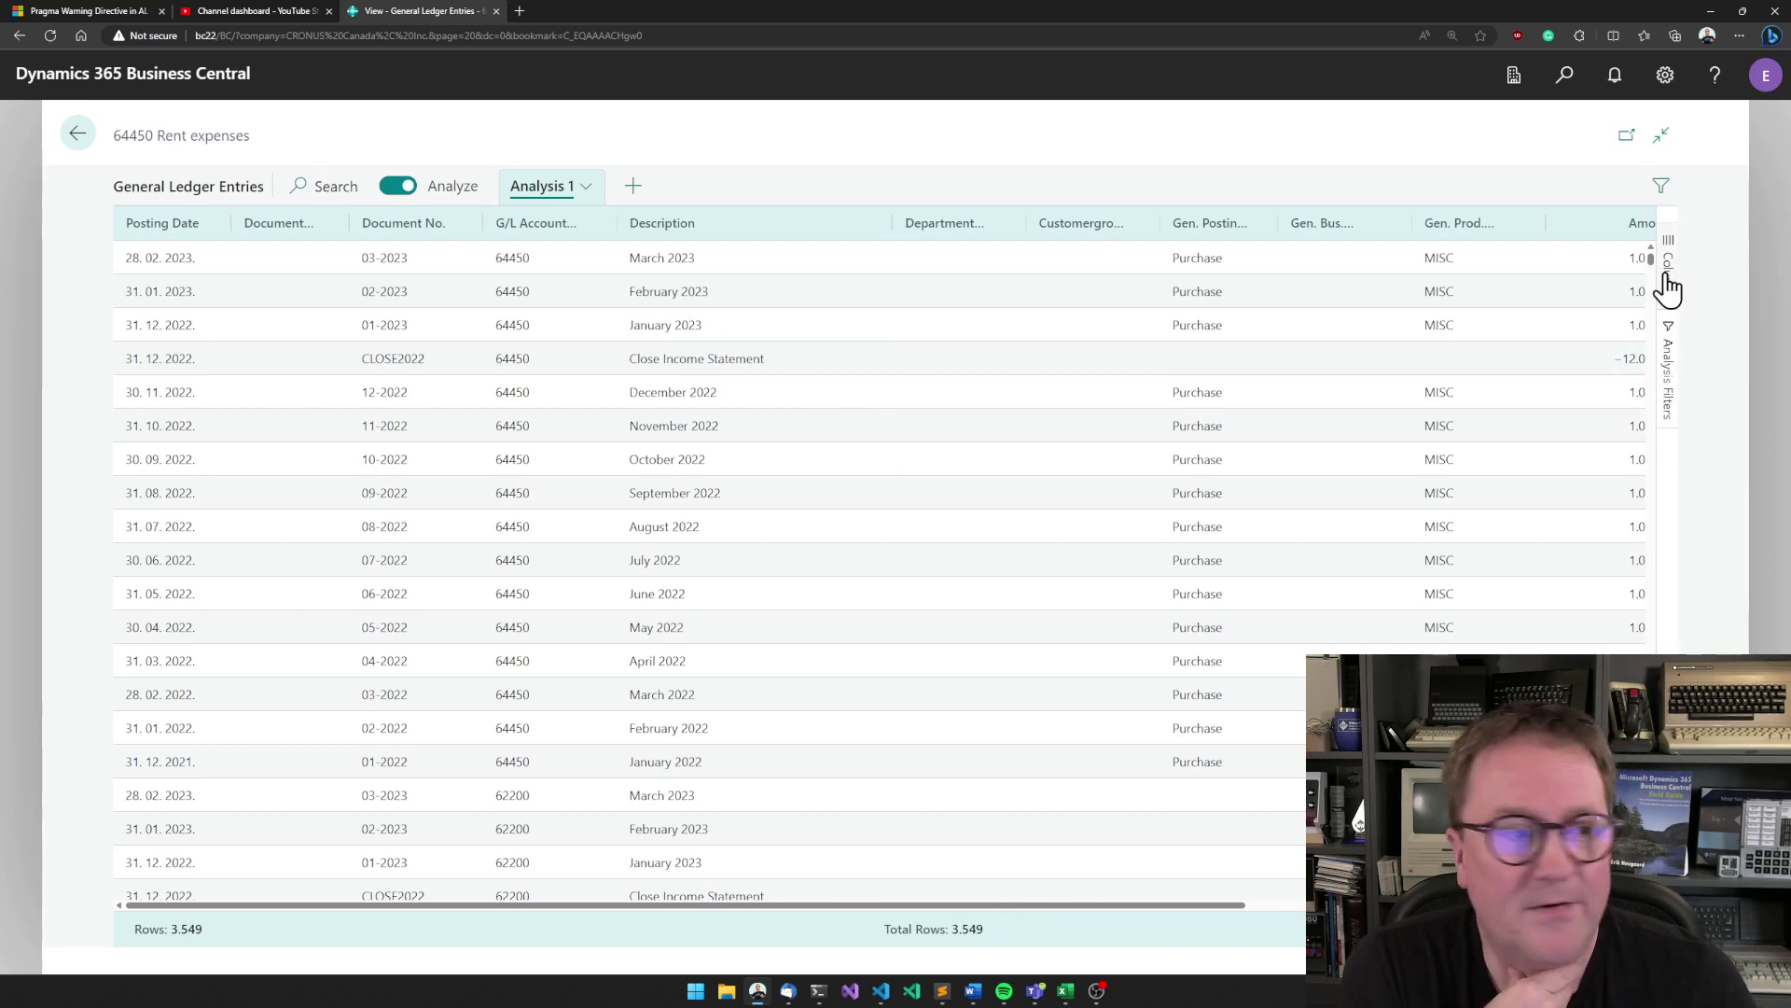
- In Analysis Filters, try a date-range Posting Date filter, then set it back to Equals
{"action": "left_click", "coordinate": [1671, 380]}
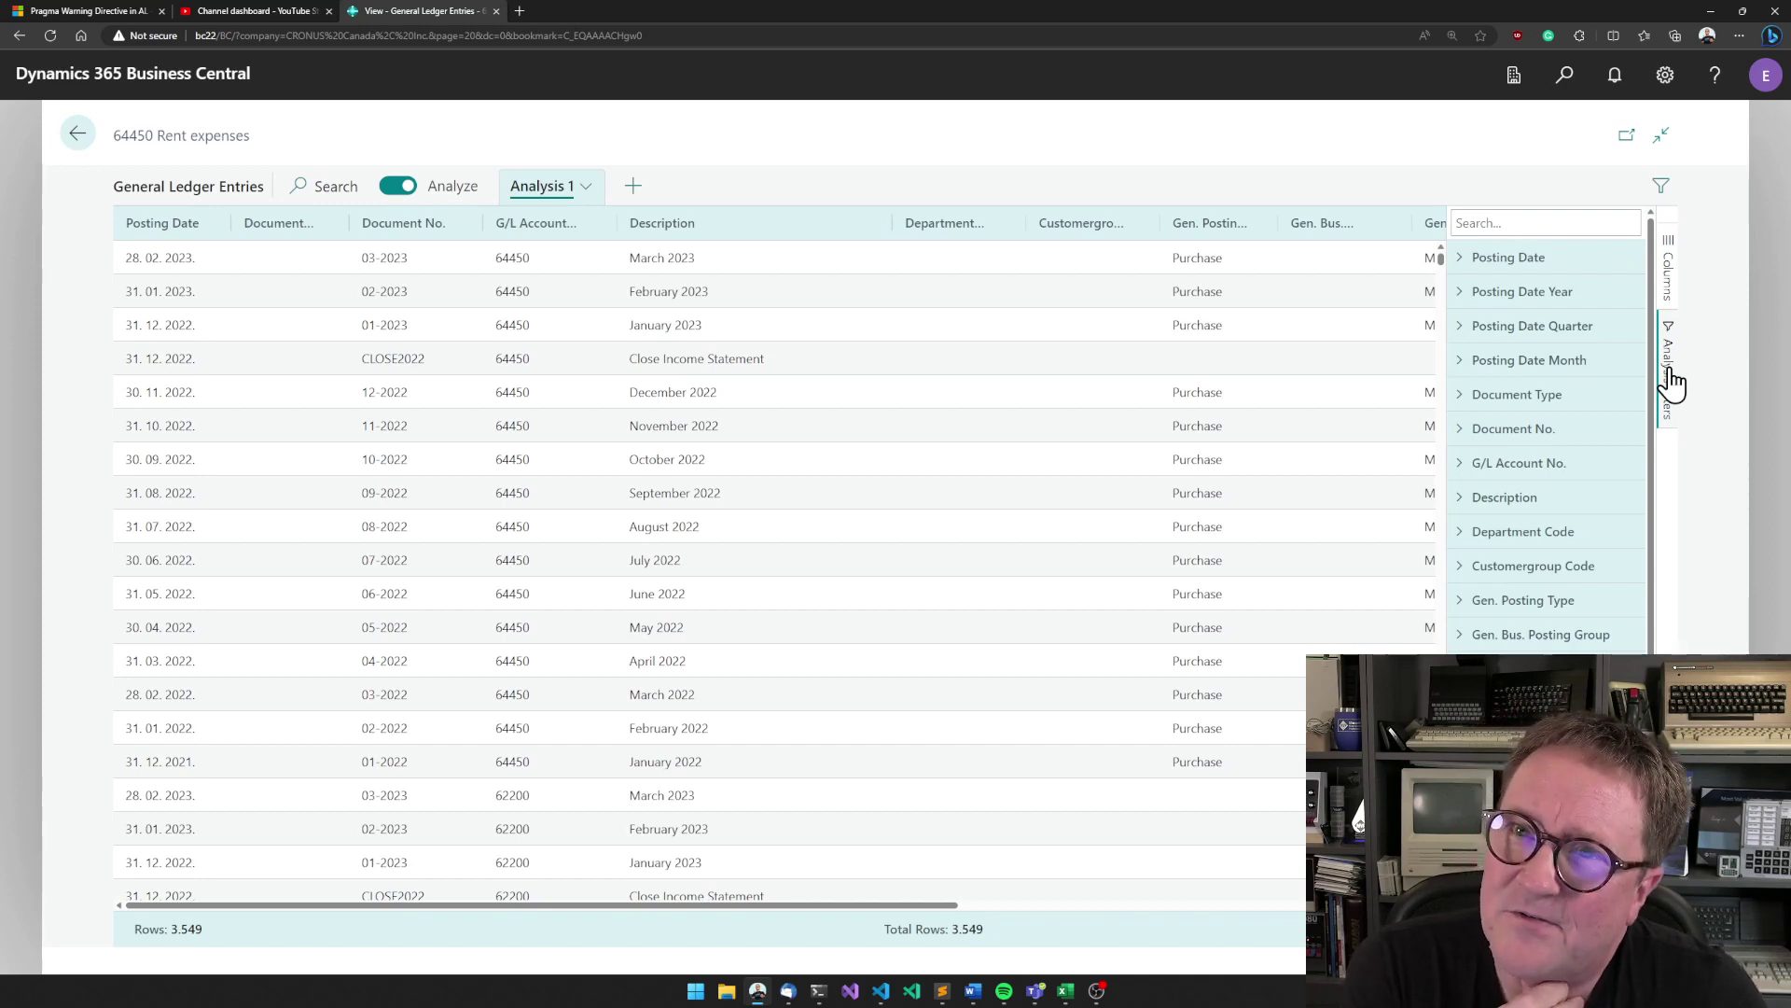
{"action": "left_click", "coordinate": [1462, 265]}
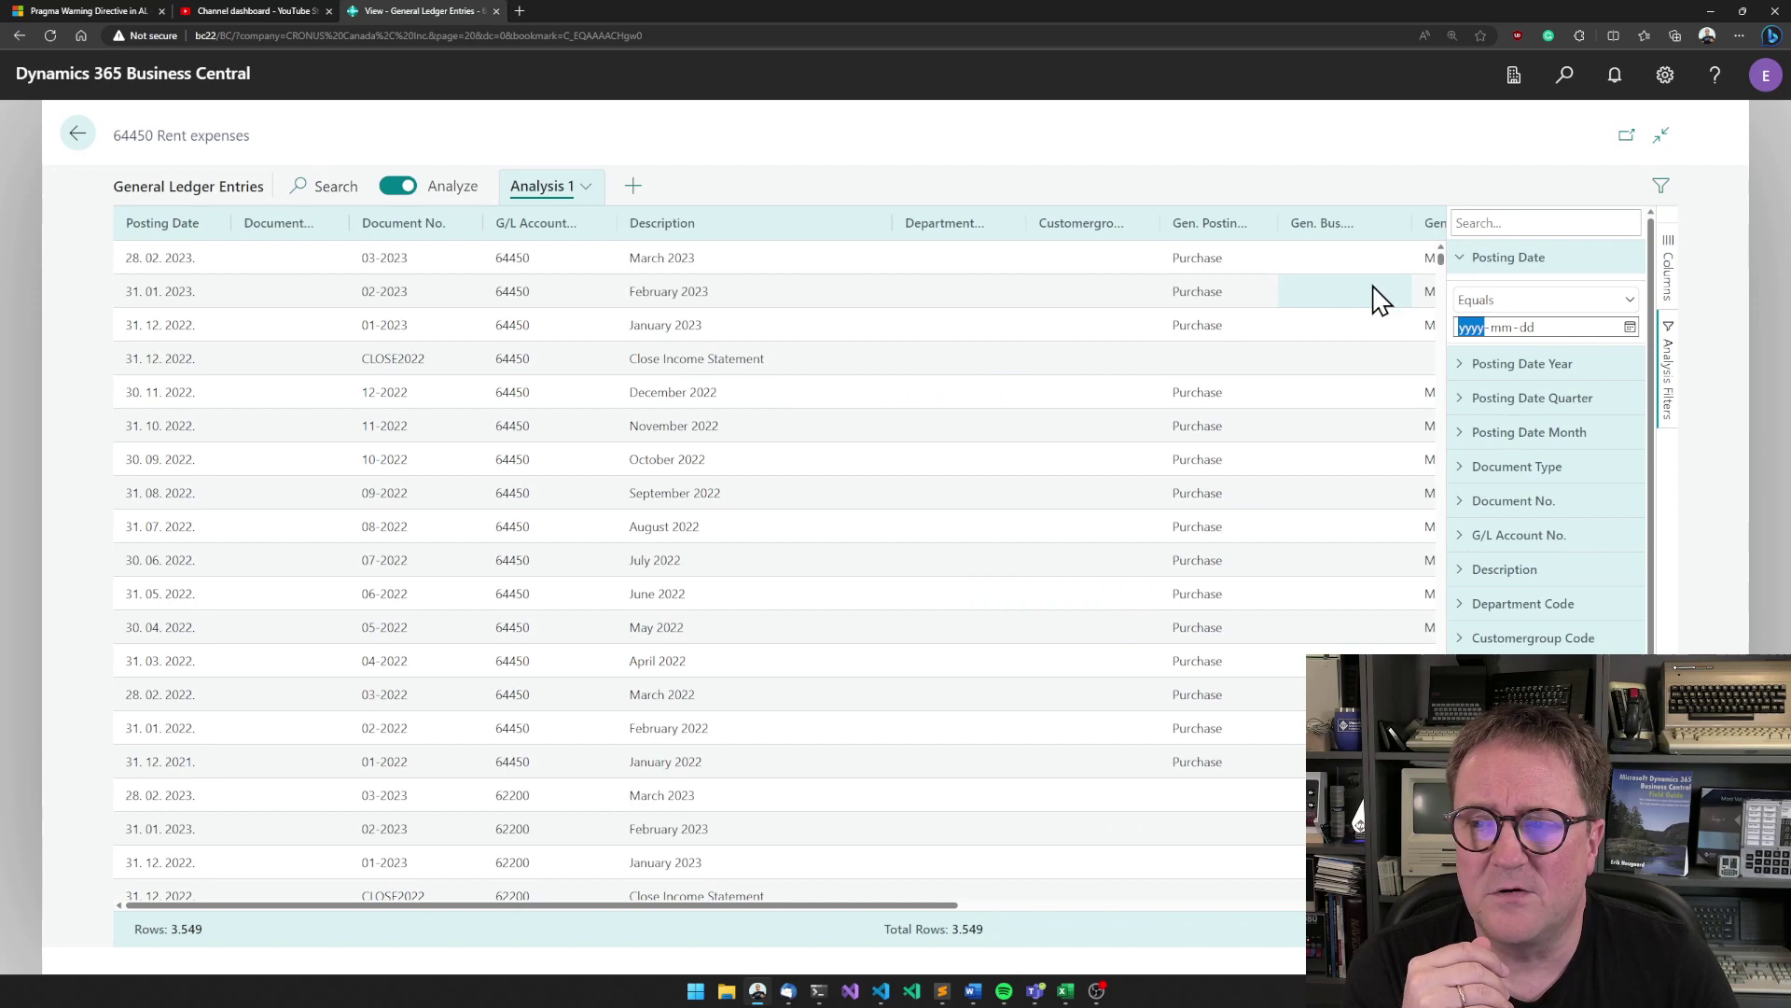
{"action": "left_click", "coordinate": [1579, 303]}
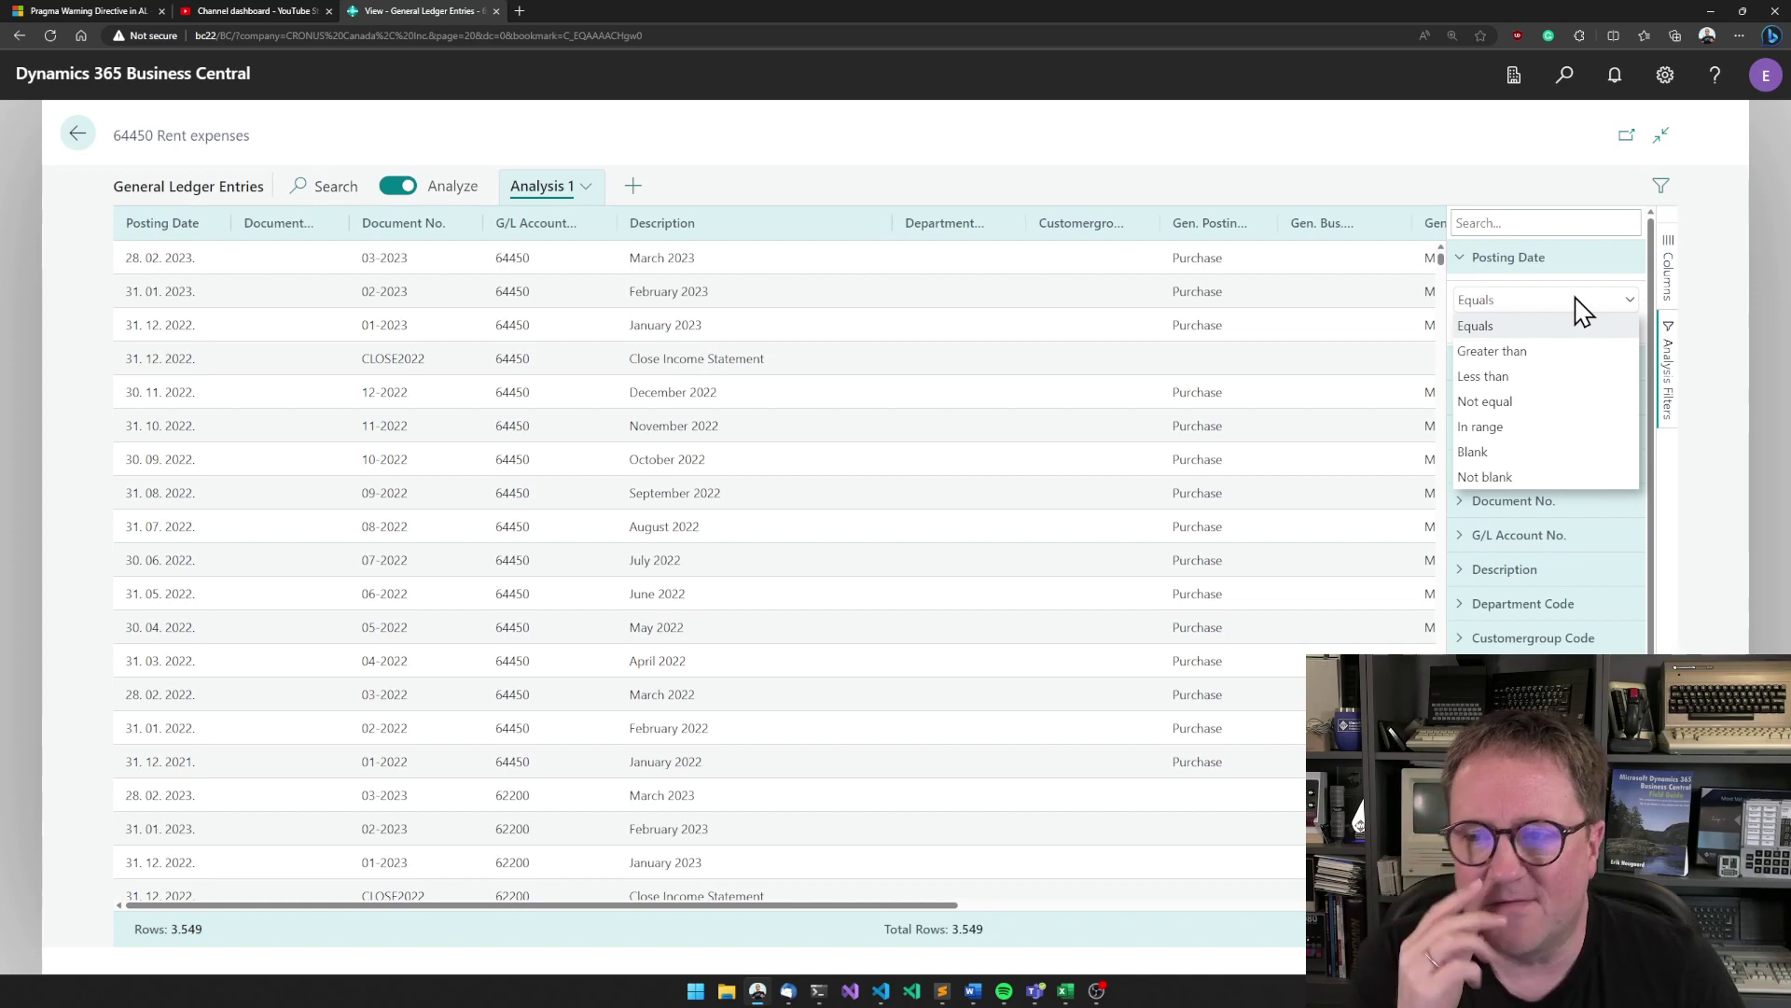
{"action": "left_click", "coordinate": [1570, 431]}
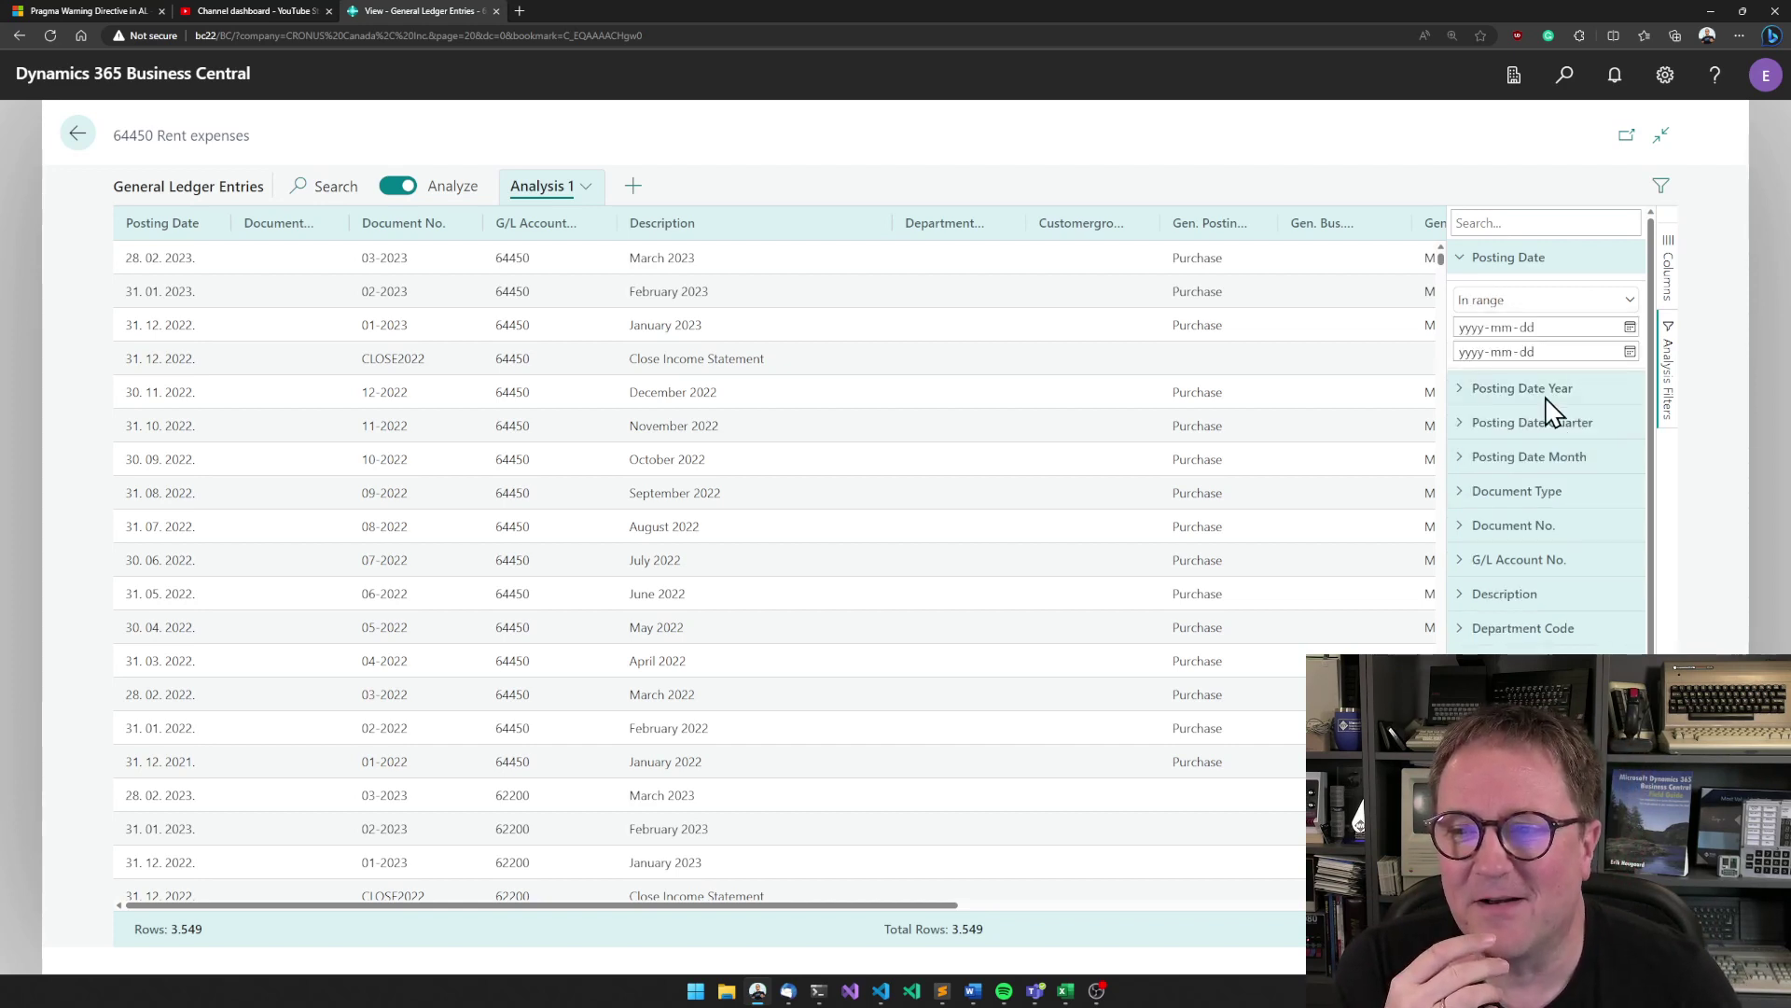
{"action": "left_click", "coordinate": [1523, 308]}
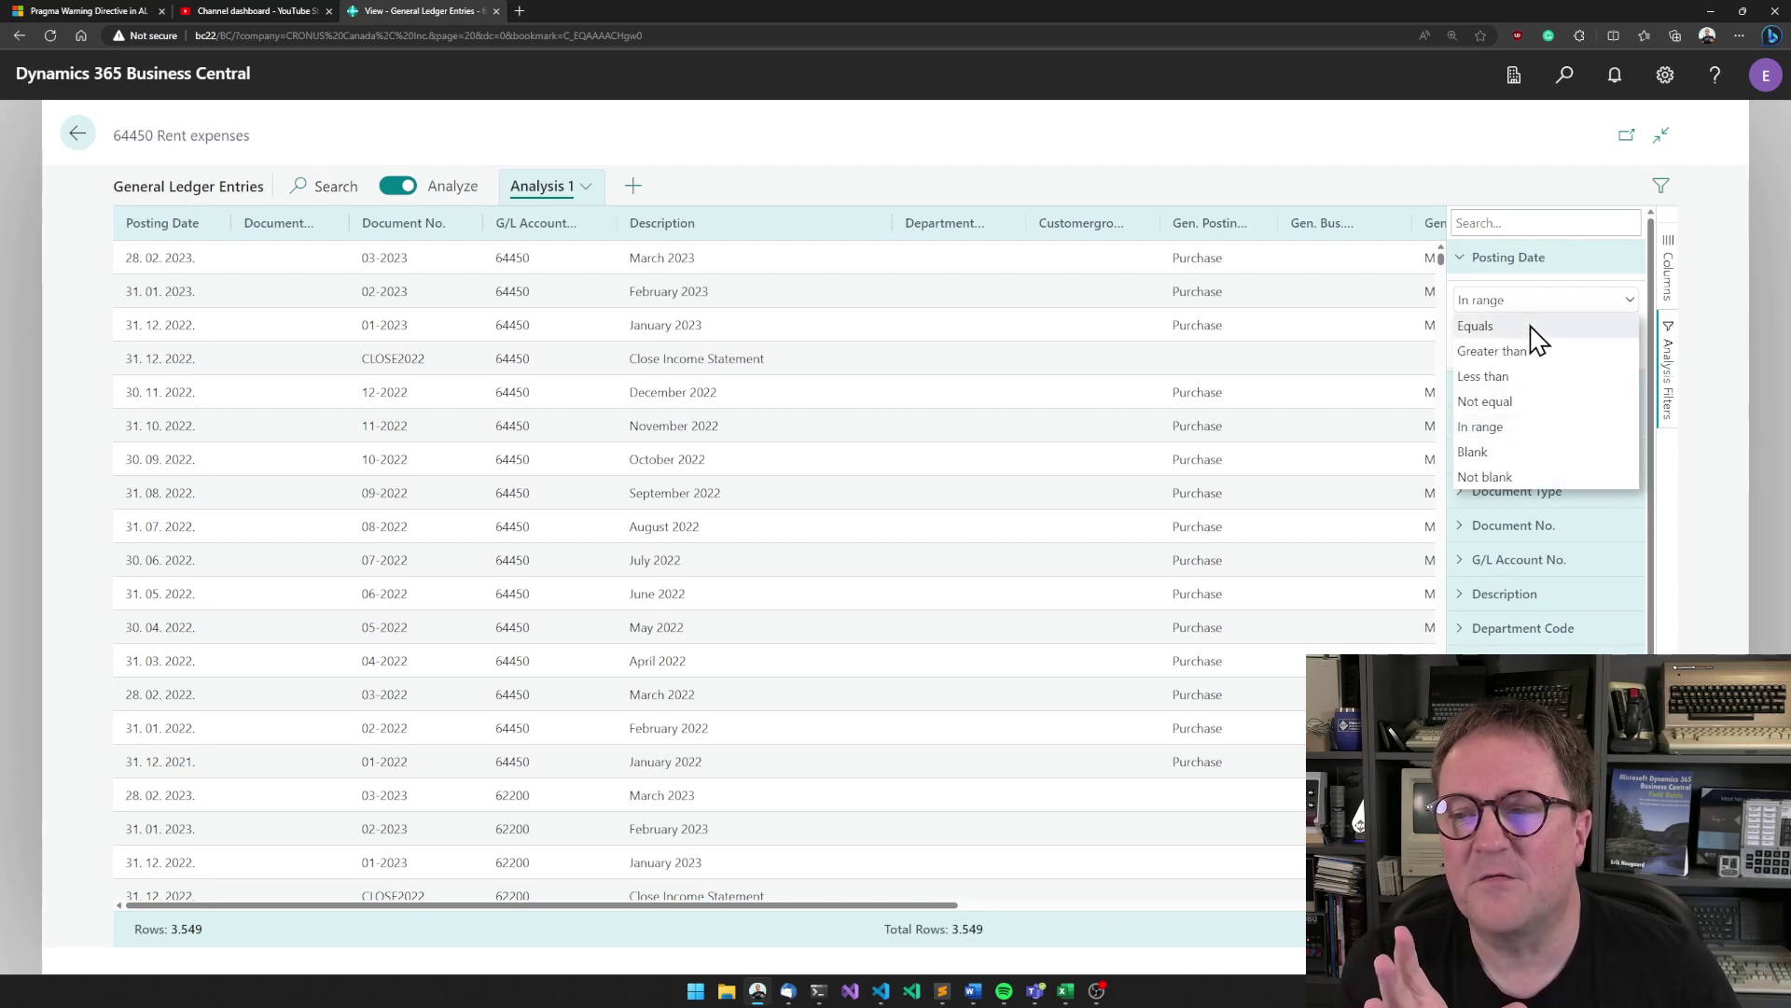
{"action": "left_click", "coordinate": [1530, 326]}
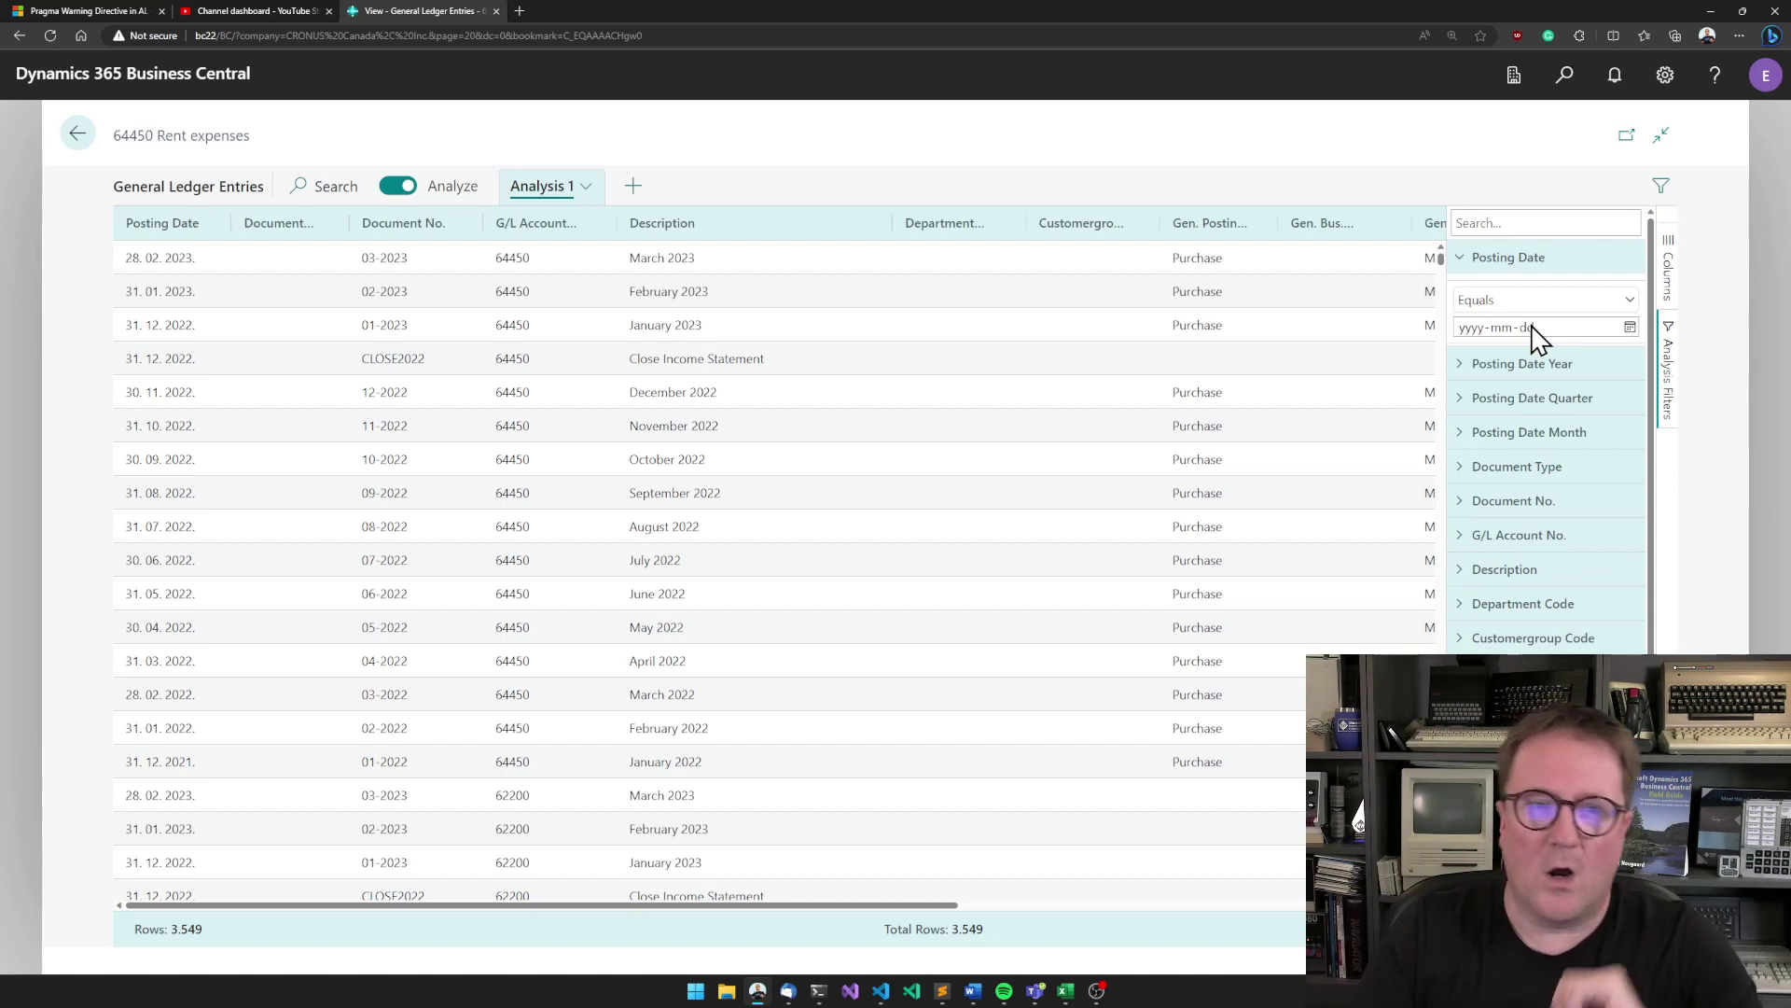
- Hide the views pane with Shift+F3 and collapse the Posting Date filter
{"action": "key", "text": "shift+F3"}
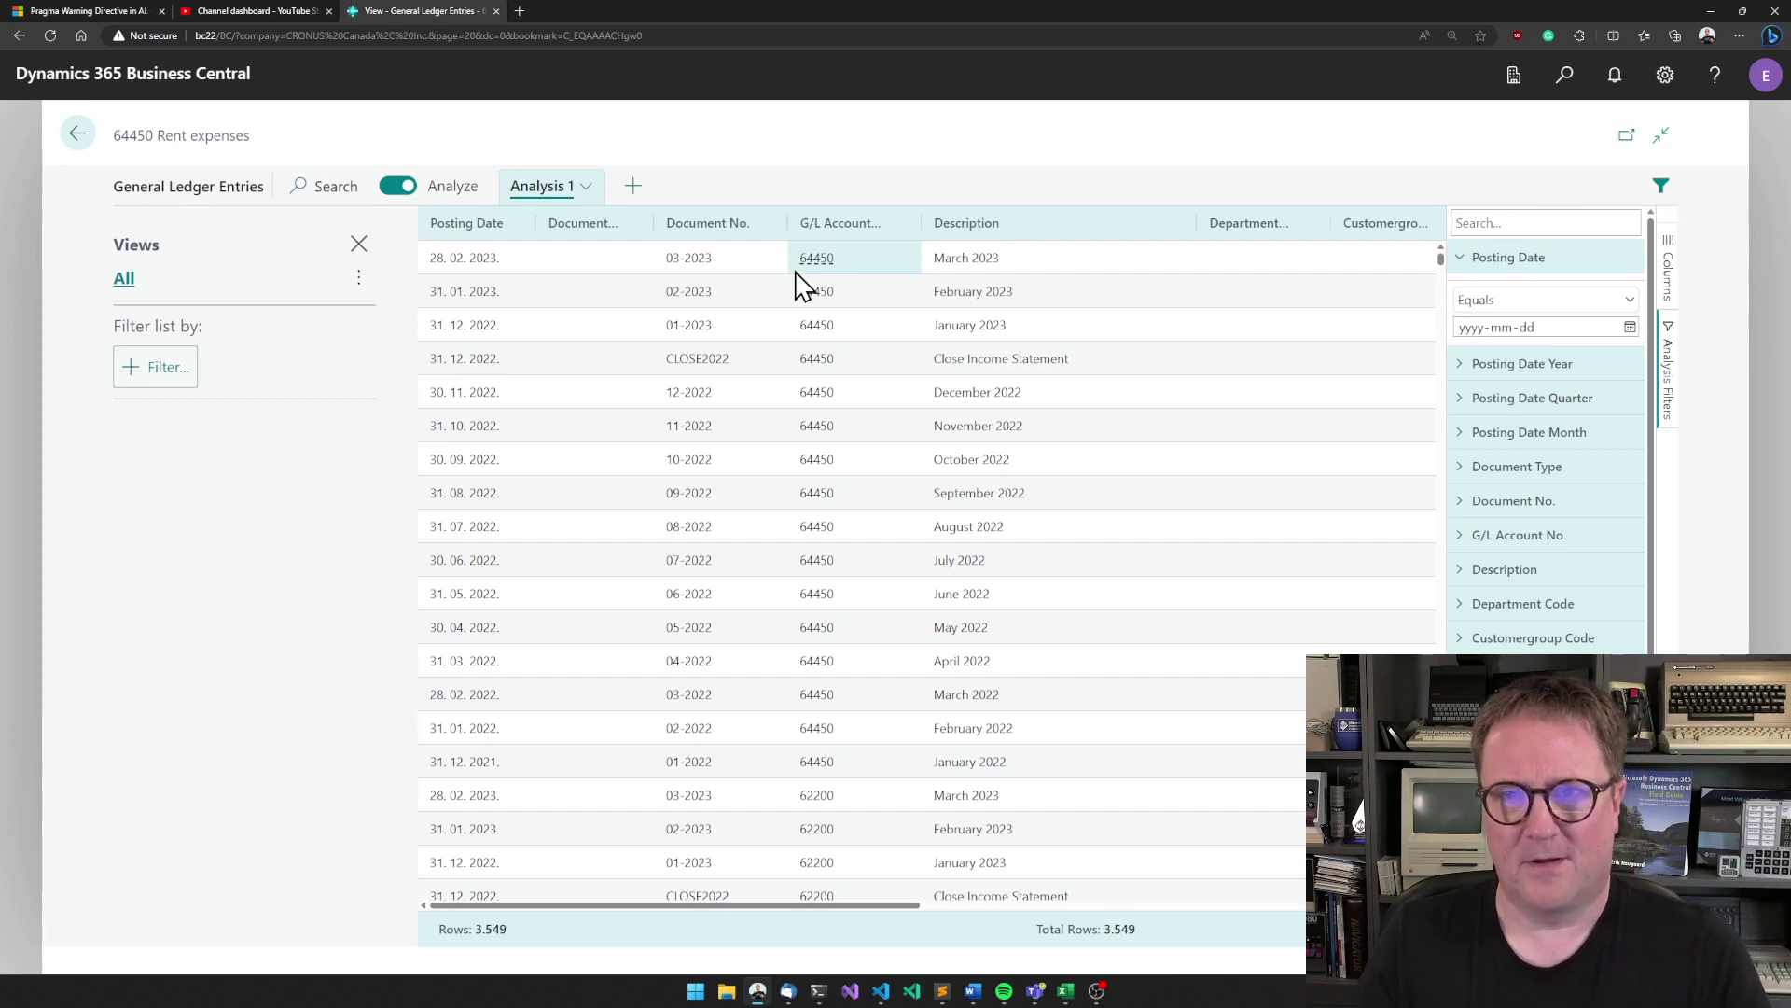
{"action": "key", "text": "shift+F3"}
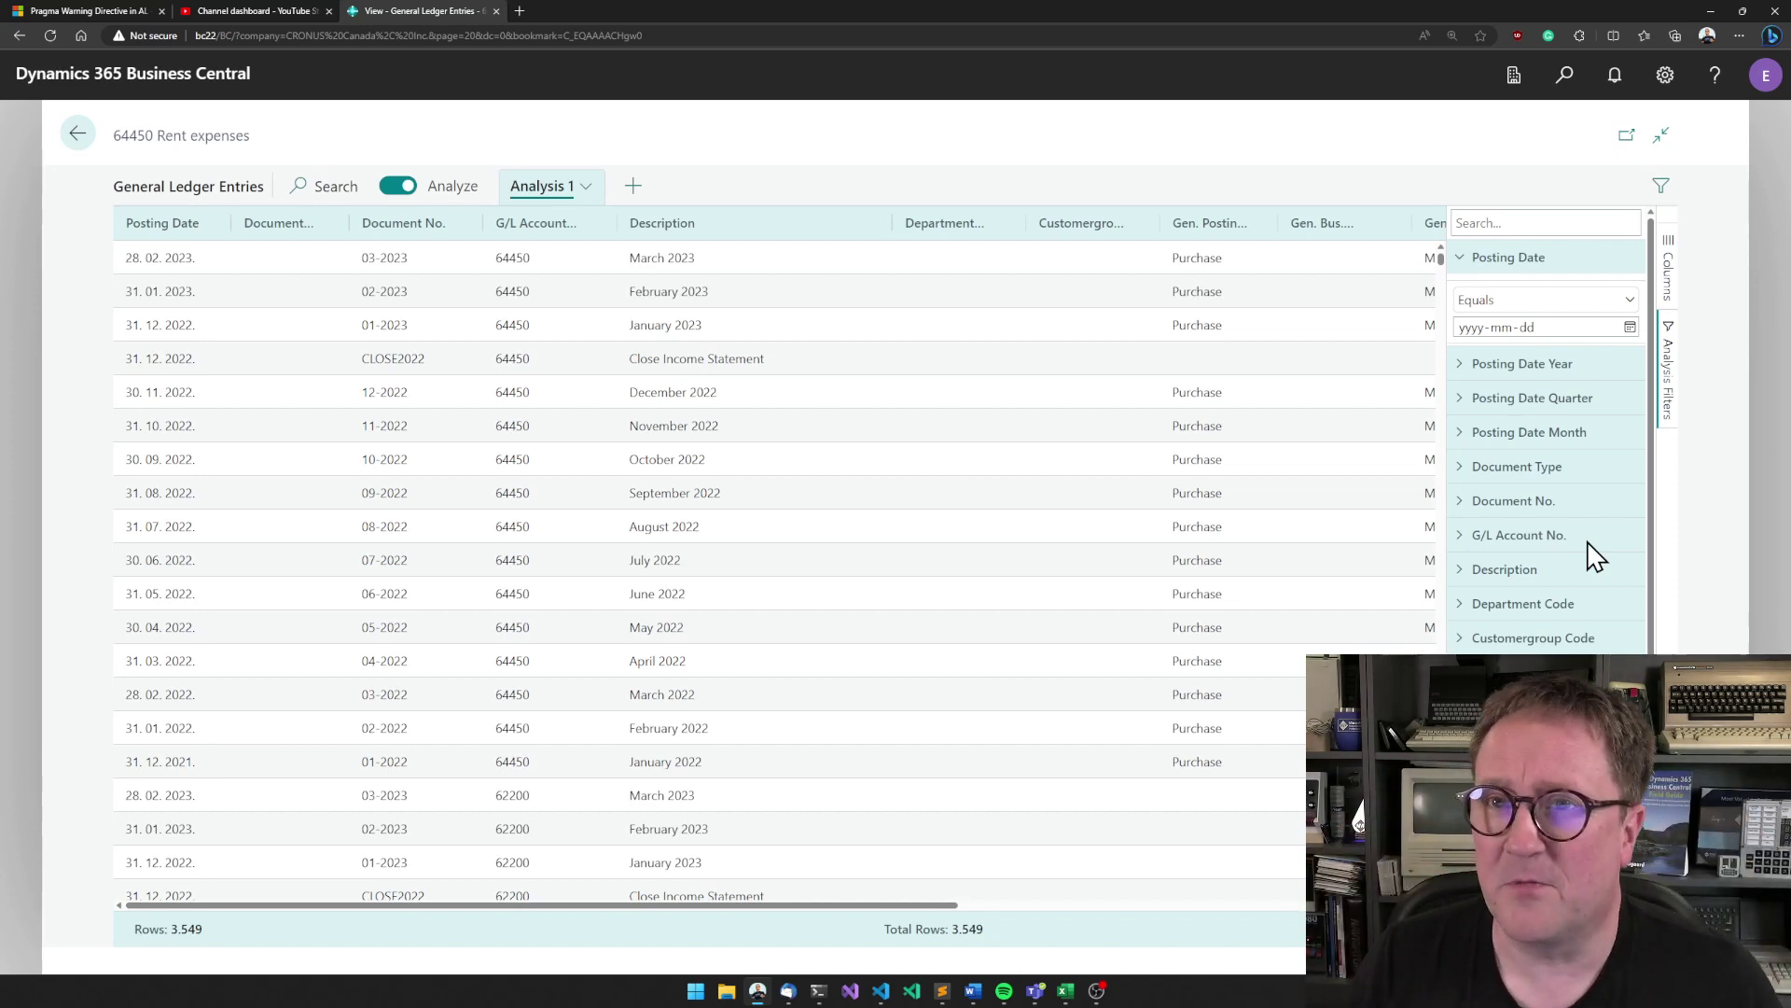
{"action": "left_click", "coordinate": [1474, 257]}
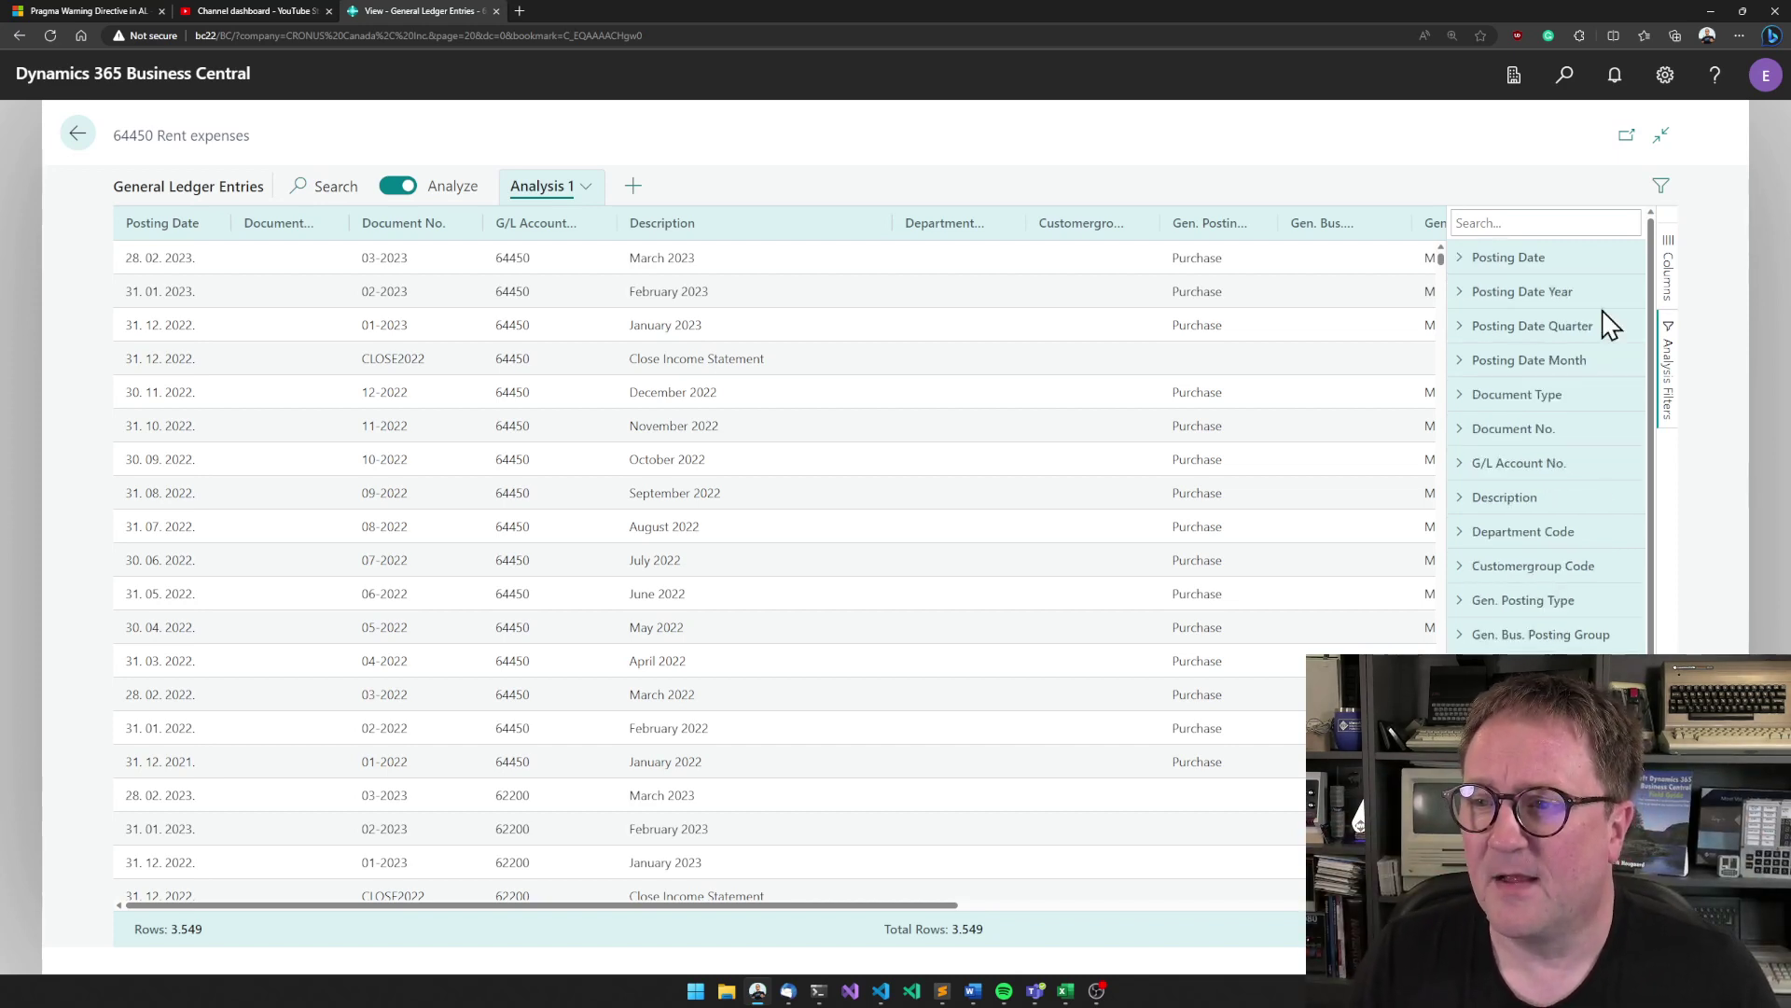
- Show the analysis Columns list, then restore the Edge window, move it top-left and resize it
{"action": "left_click", "coordinate": [1669, 280]}
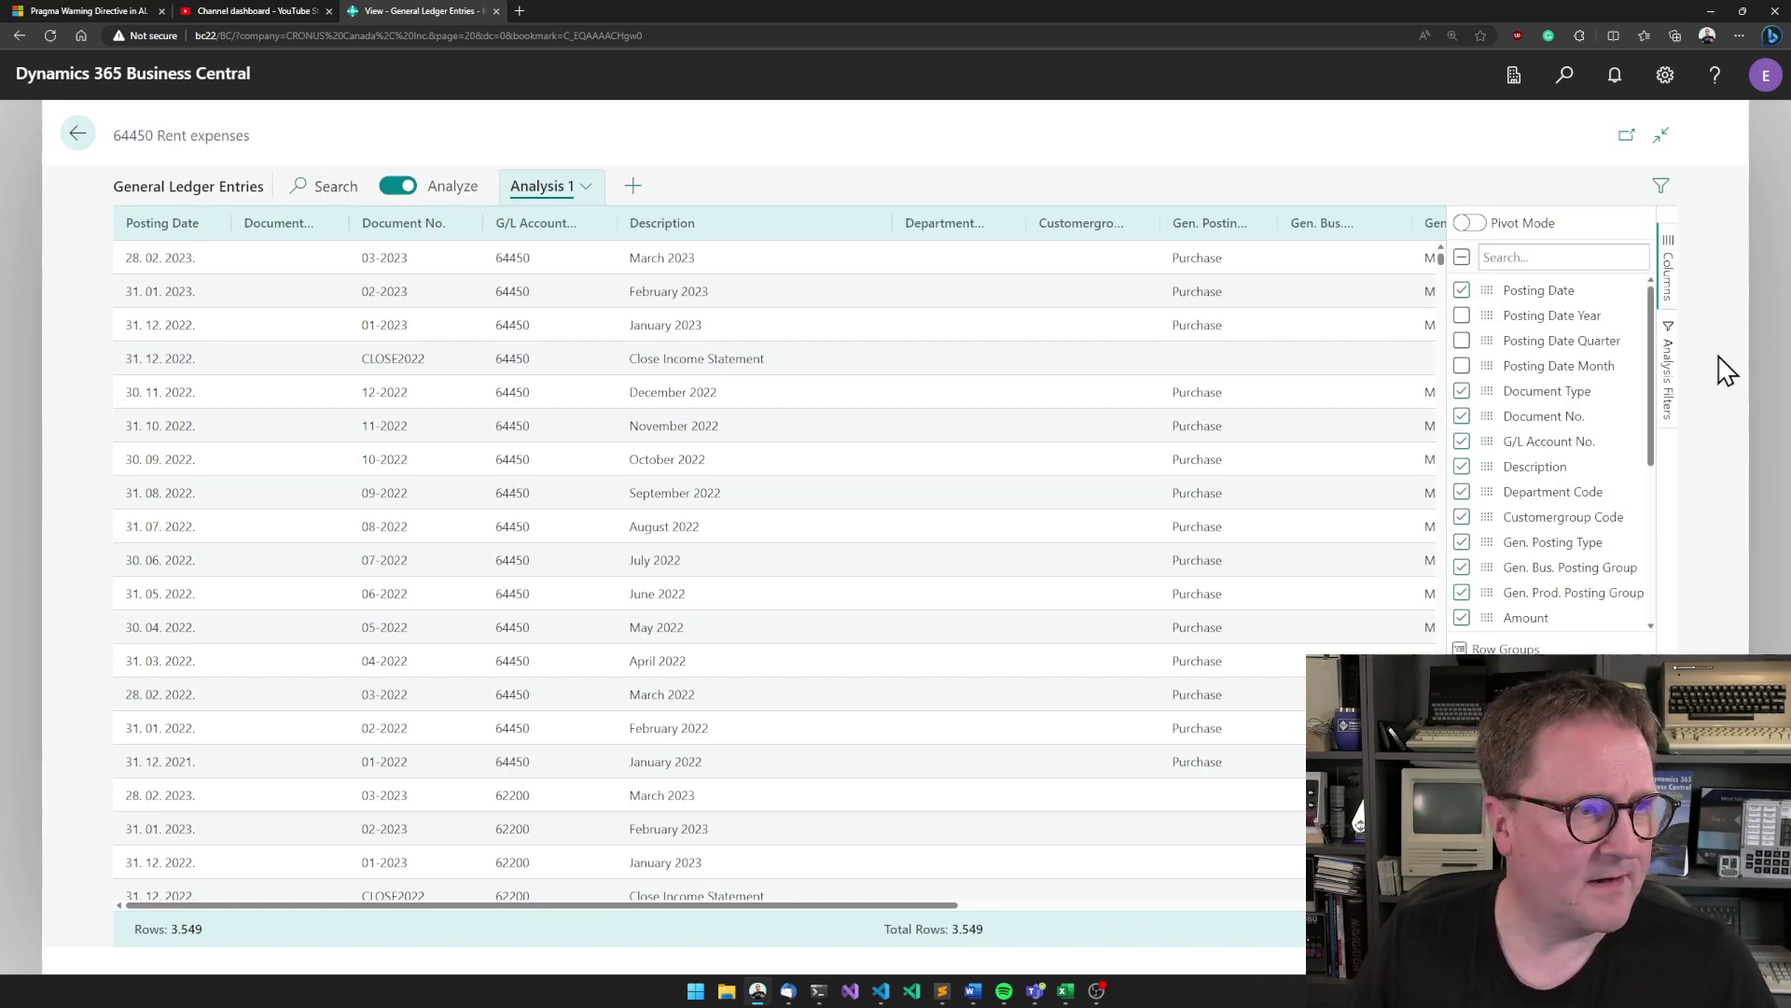
{"action": "left_click", "coordinate": [1743, 11]}
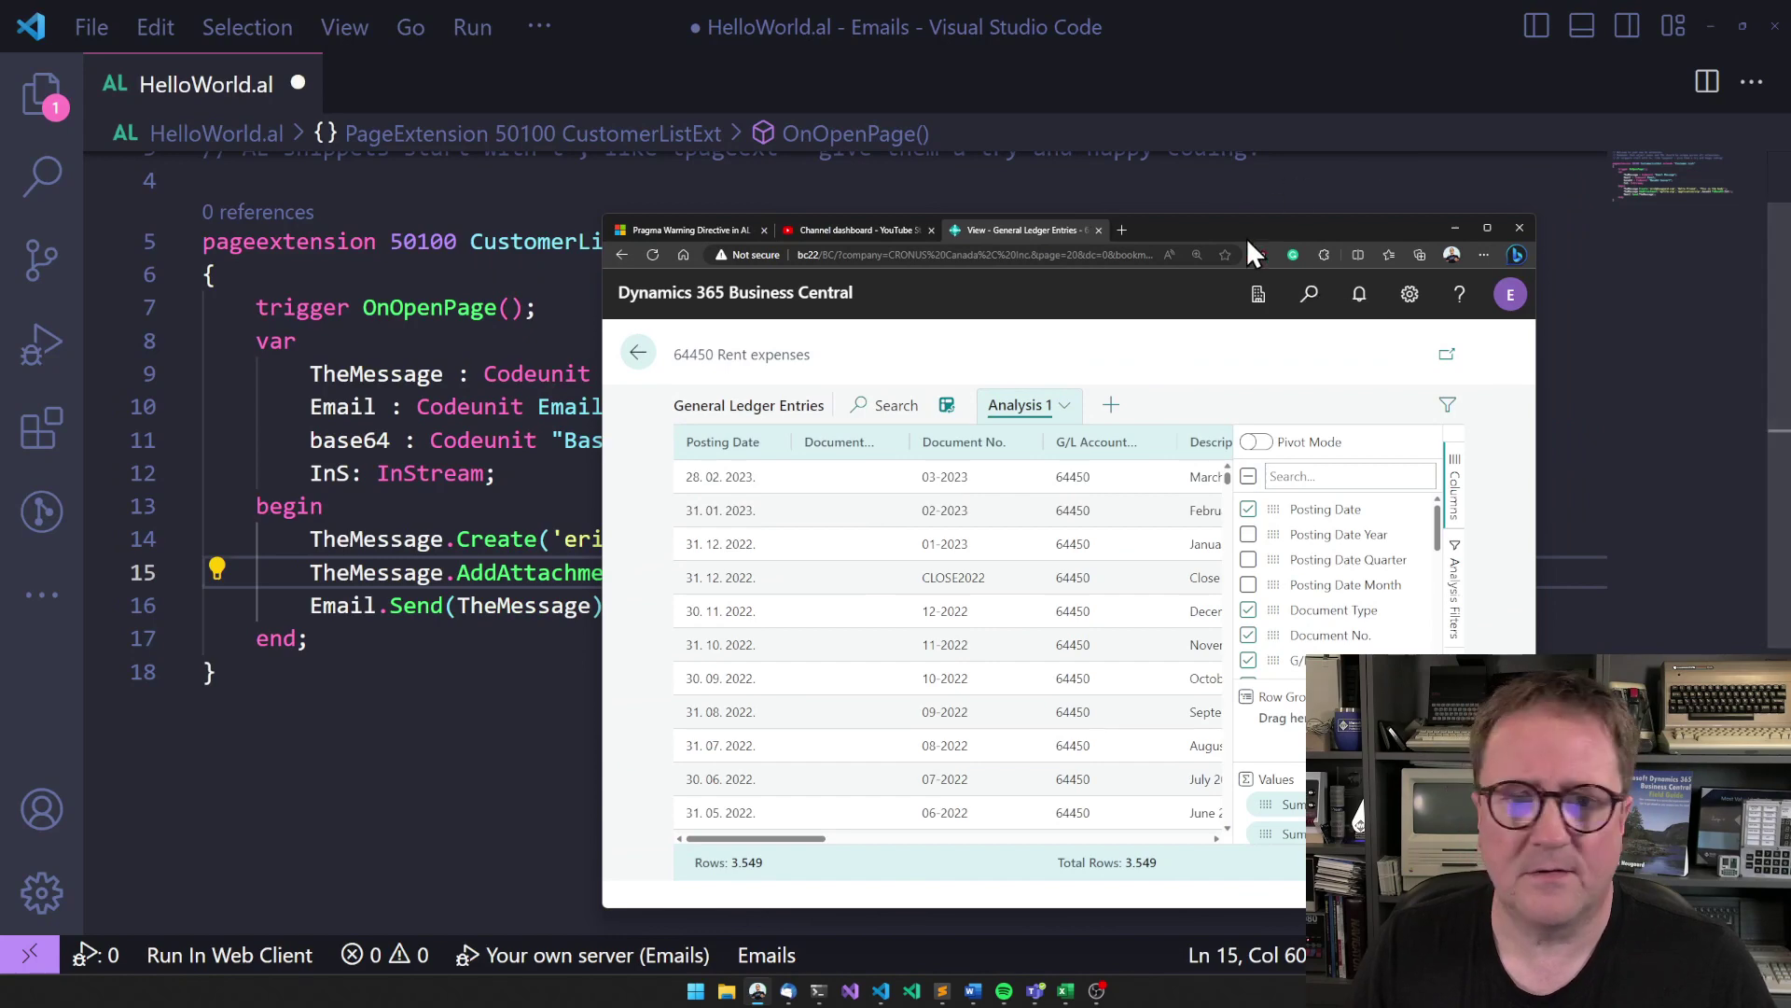
{"action": "left_click_drag", "start_coordinate": [1229, 227], "coordinate": [627, 18]}
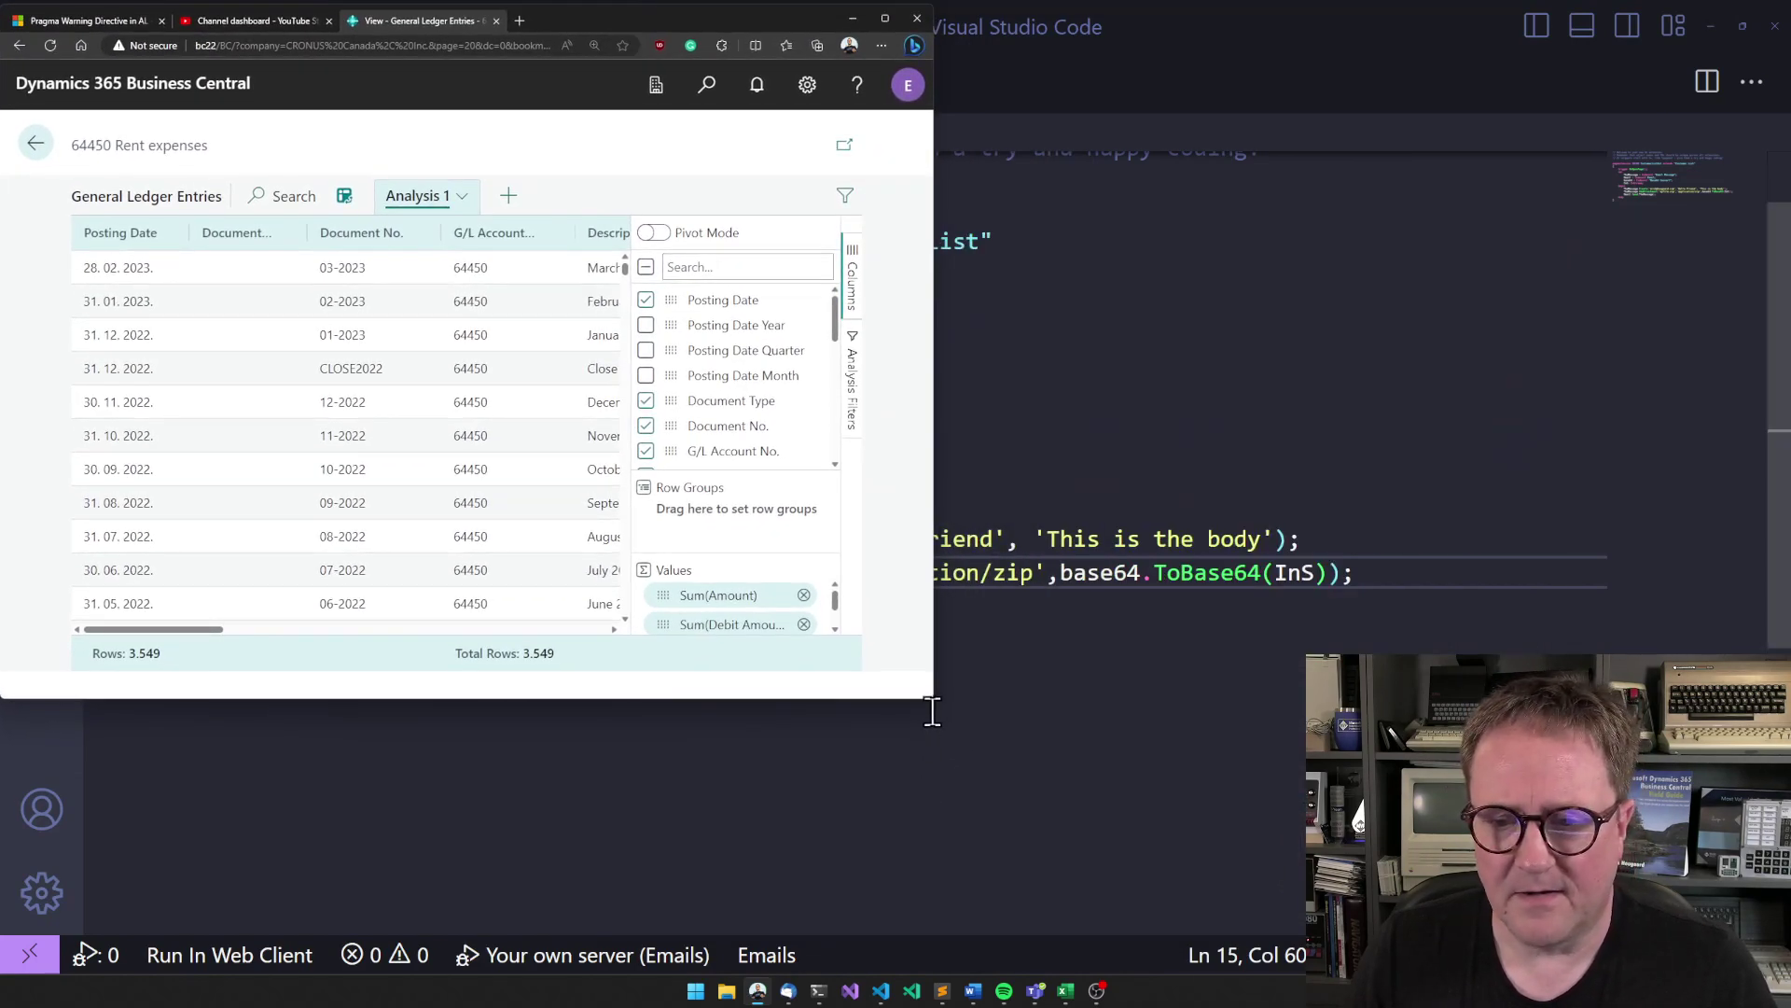
{"action": "left_click_drag", "start_coordinate": [933, 702], "coordinate": [1395, 950]}
- Minimize VS Code and uncheck the Gen. Posting Type and Bal. Account Type columns
{"action": "left_click", "coordinate": [1711, 25]}
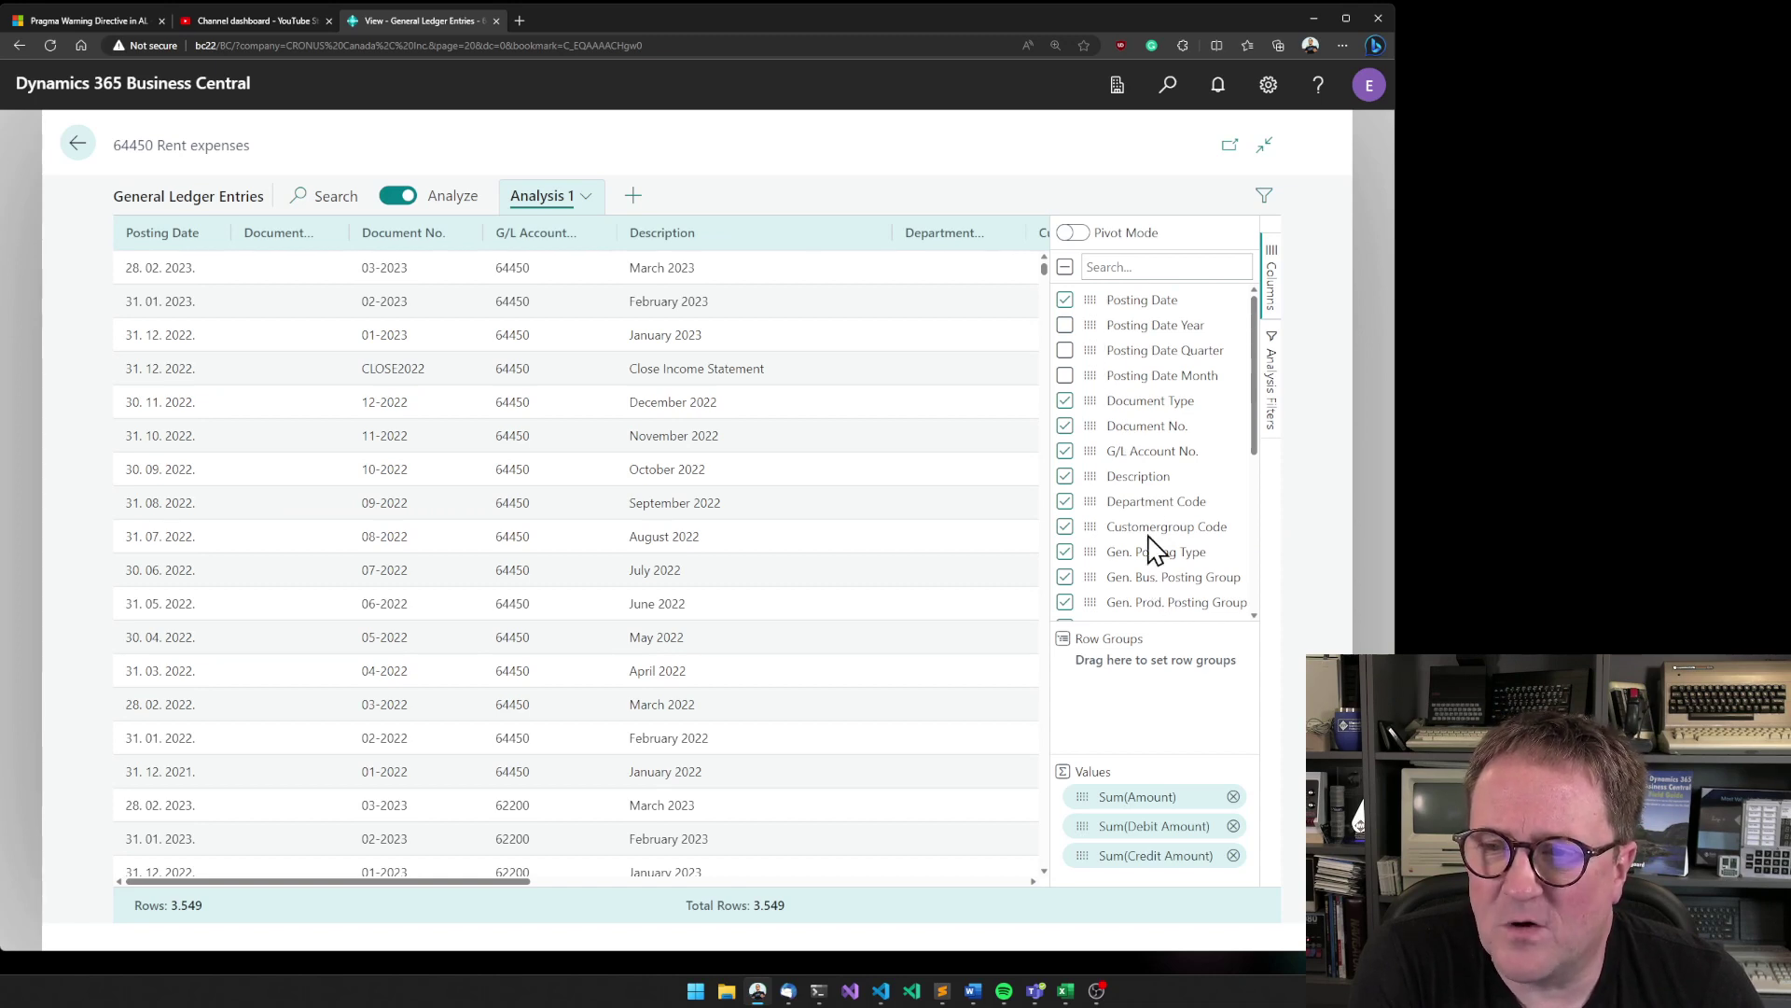
{"action": "scroll", "coordinate": [1115, 522], "scroll_direction": "down", "scroll_amount": 2}
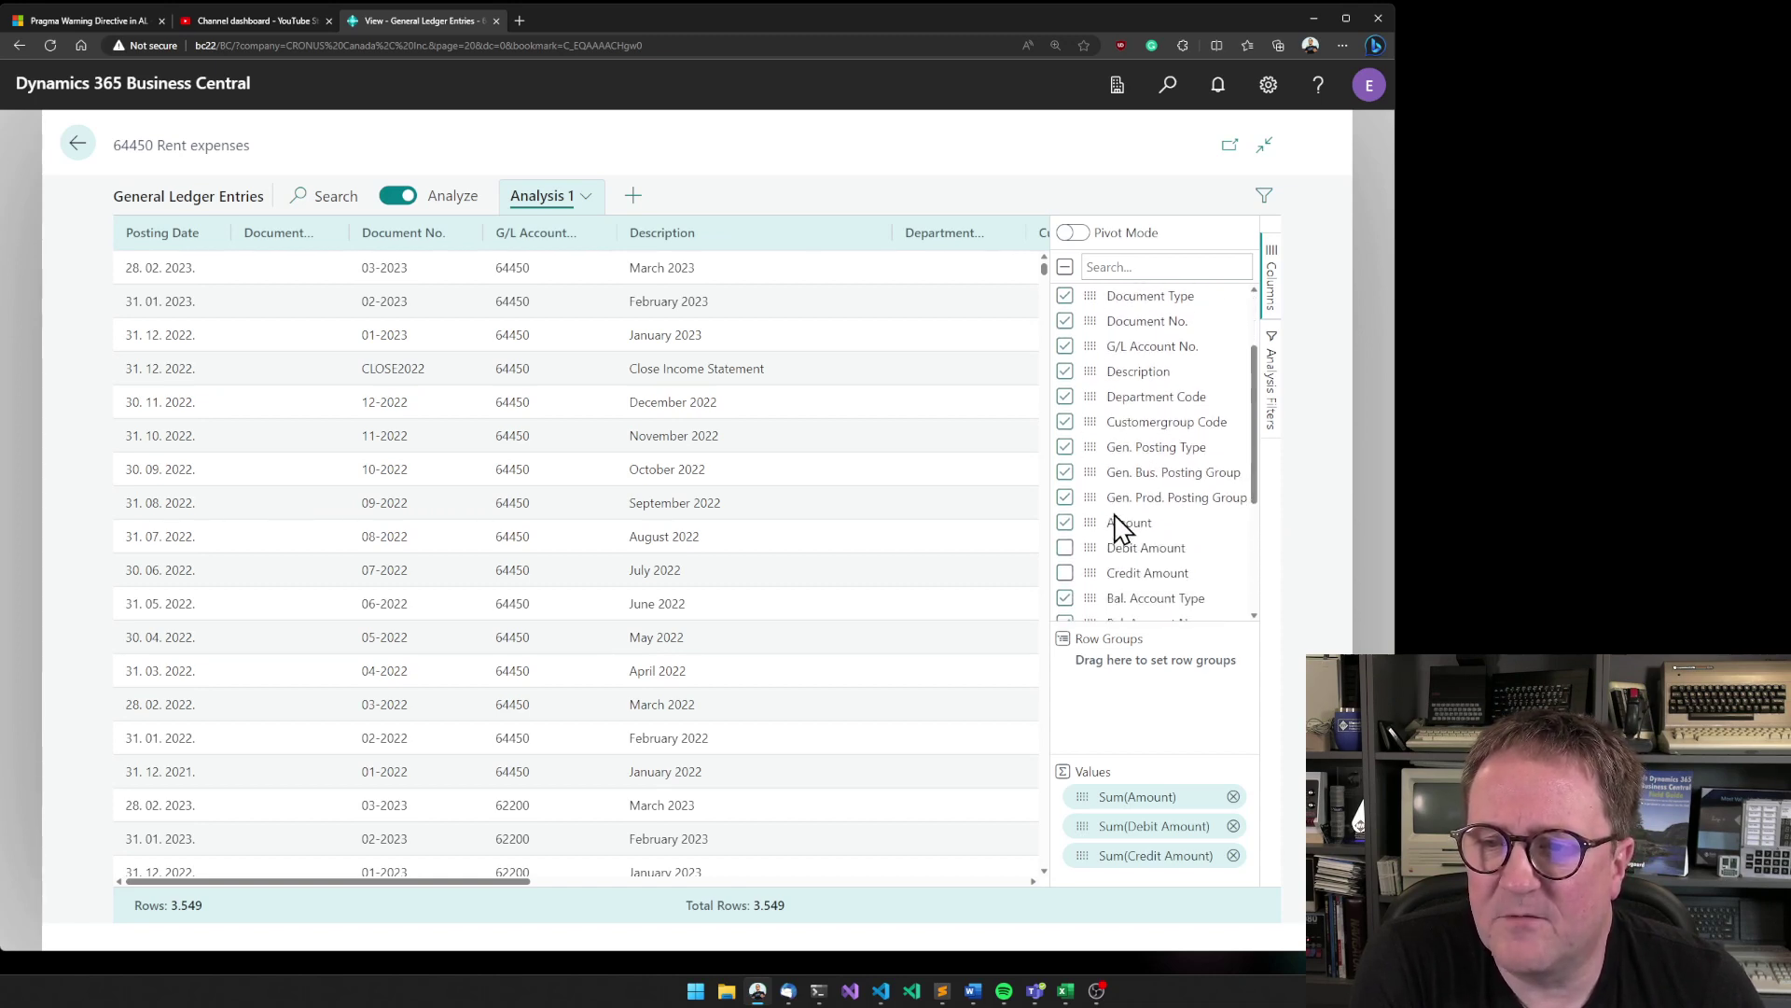
{"action": "left_click", "coordinate": [1065, 449]}
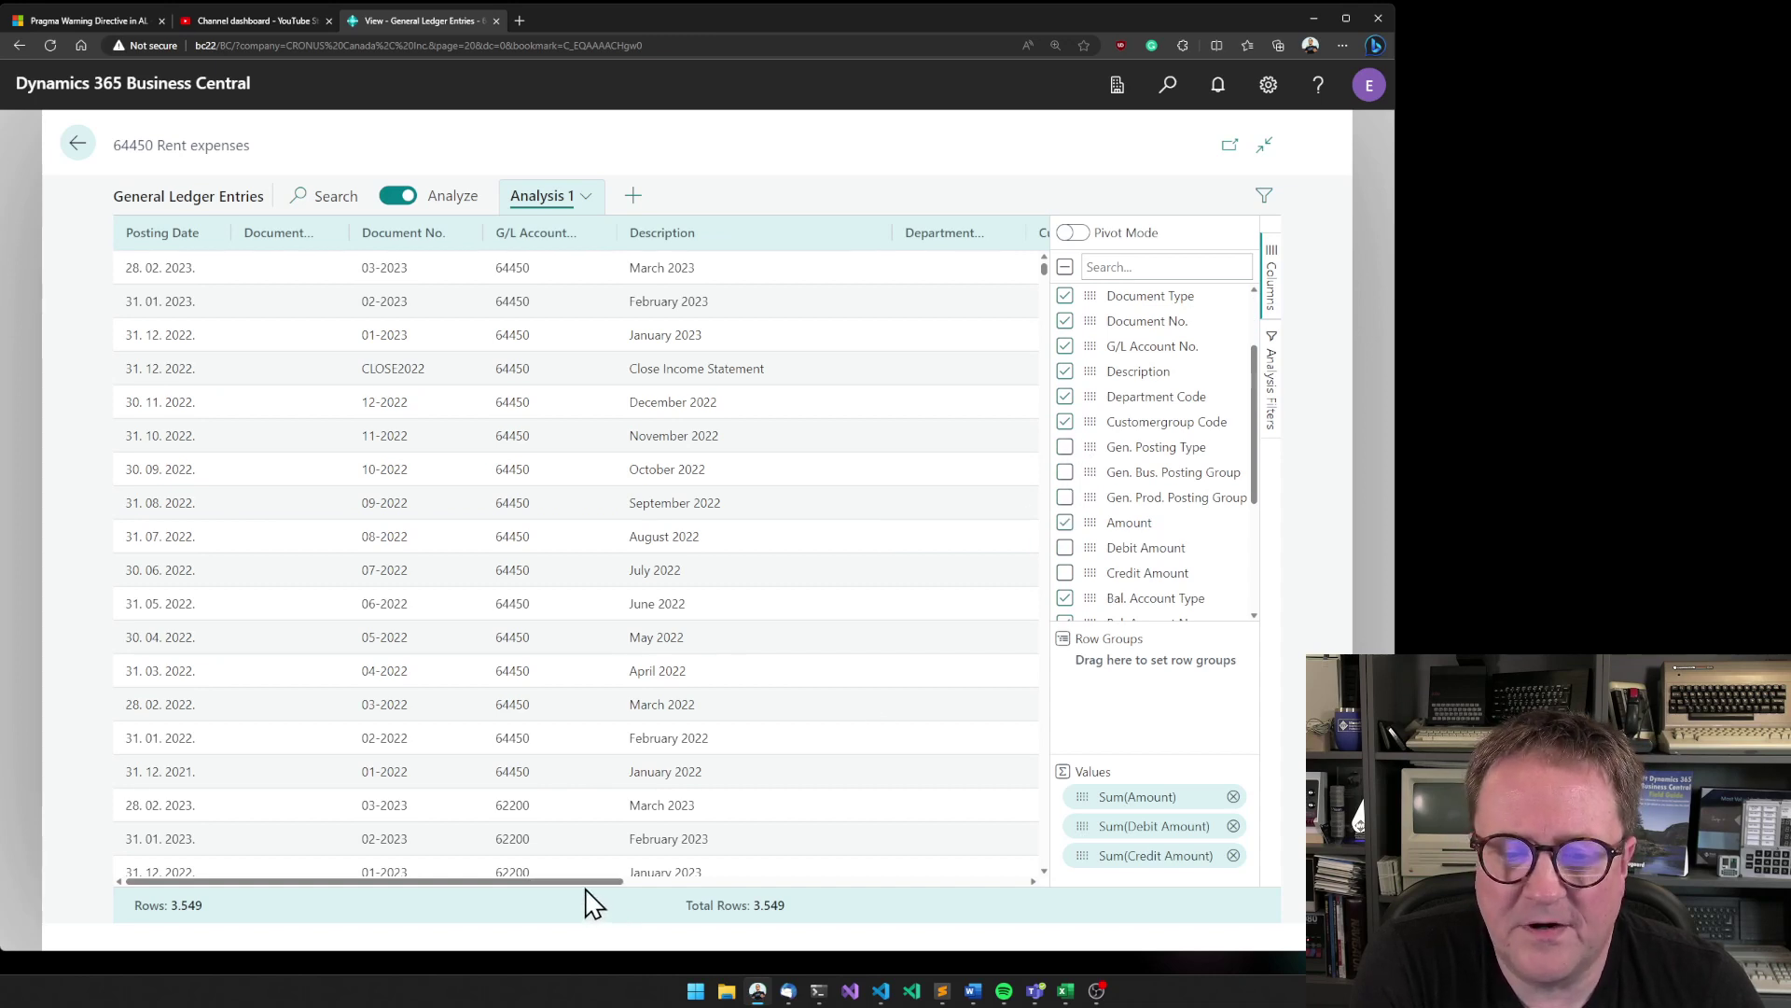
{"action": "left_click_drag", "start_coordinate": [584, 883], "coordinate": [999, 919]}
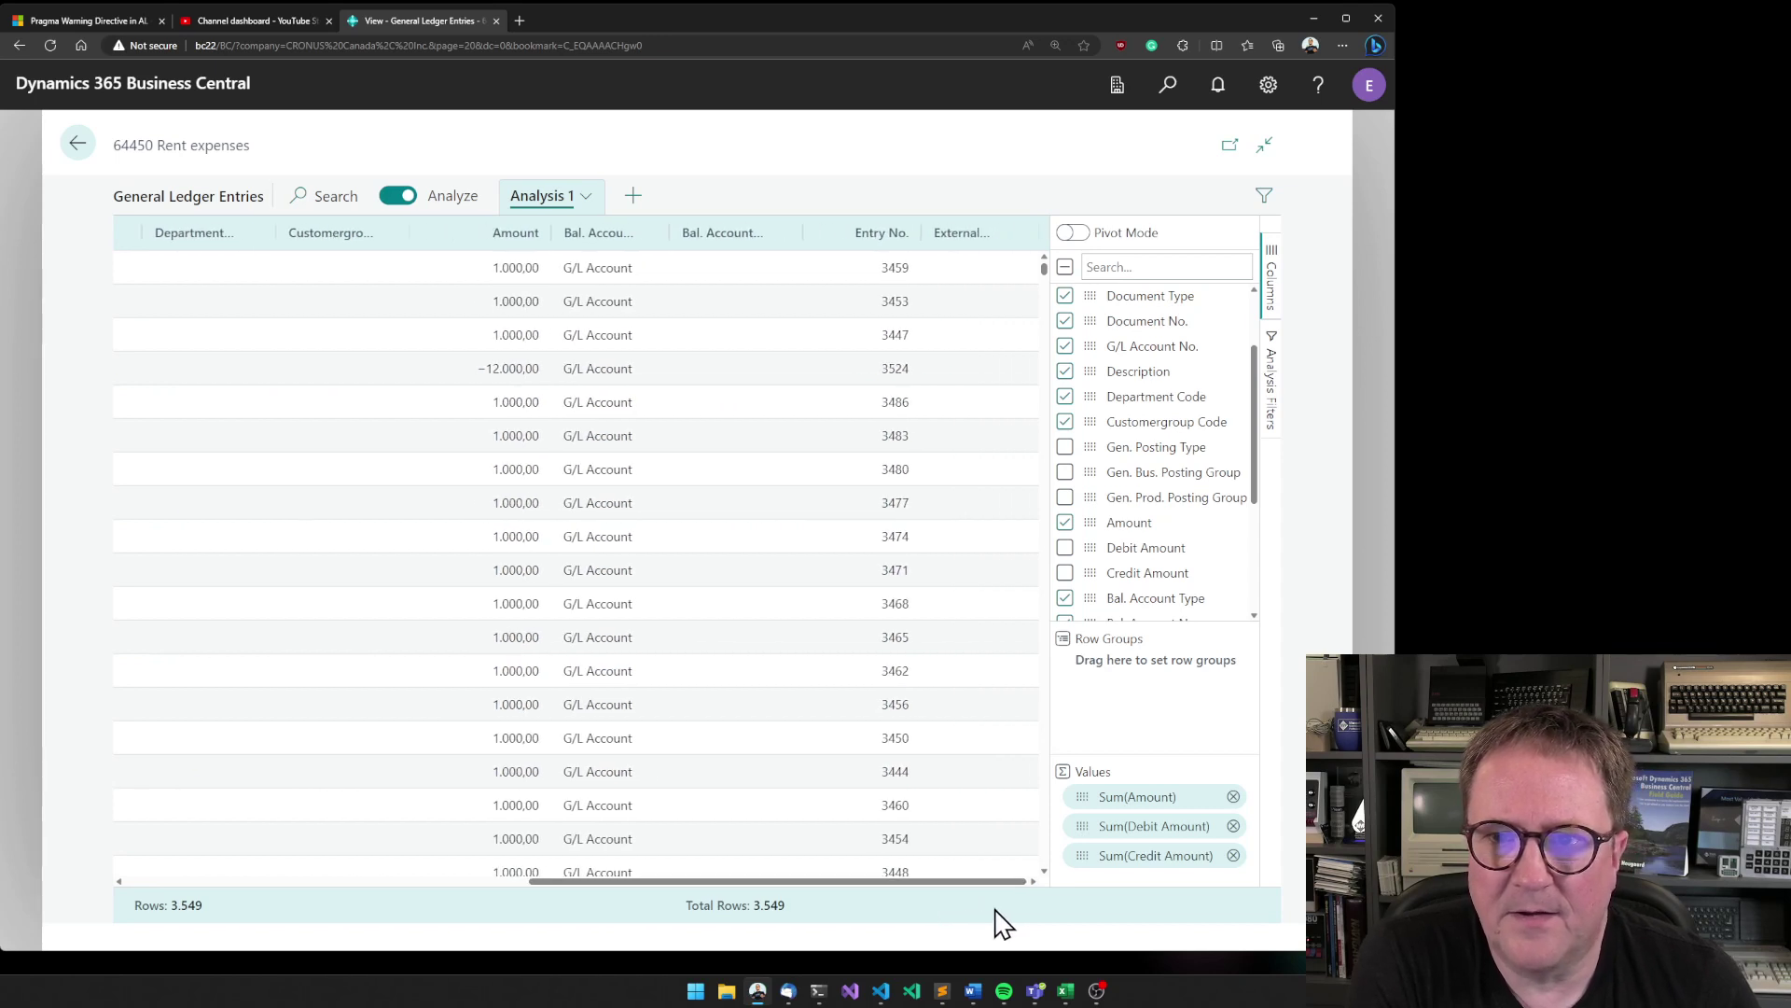
{"action": "scroll", "coordinate": [1080, 461], "scroll_direction": "down", "scroll_amount": 1}
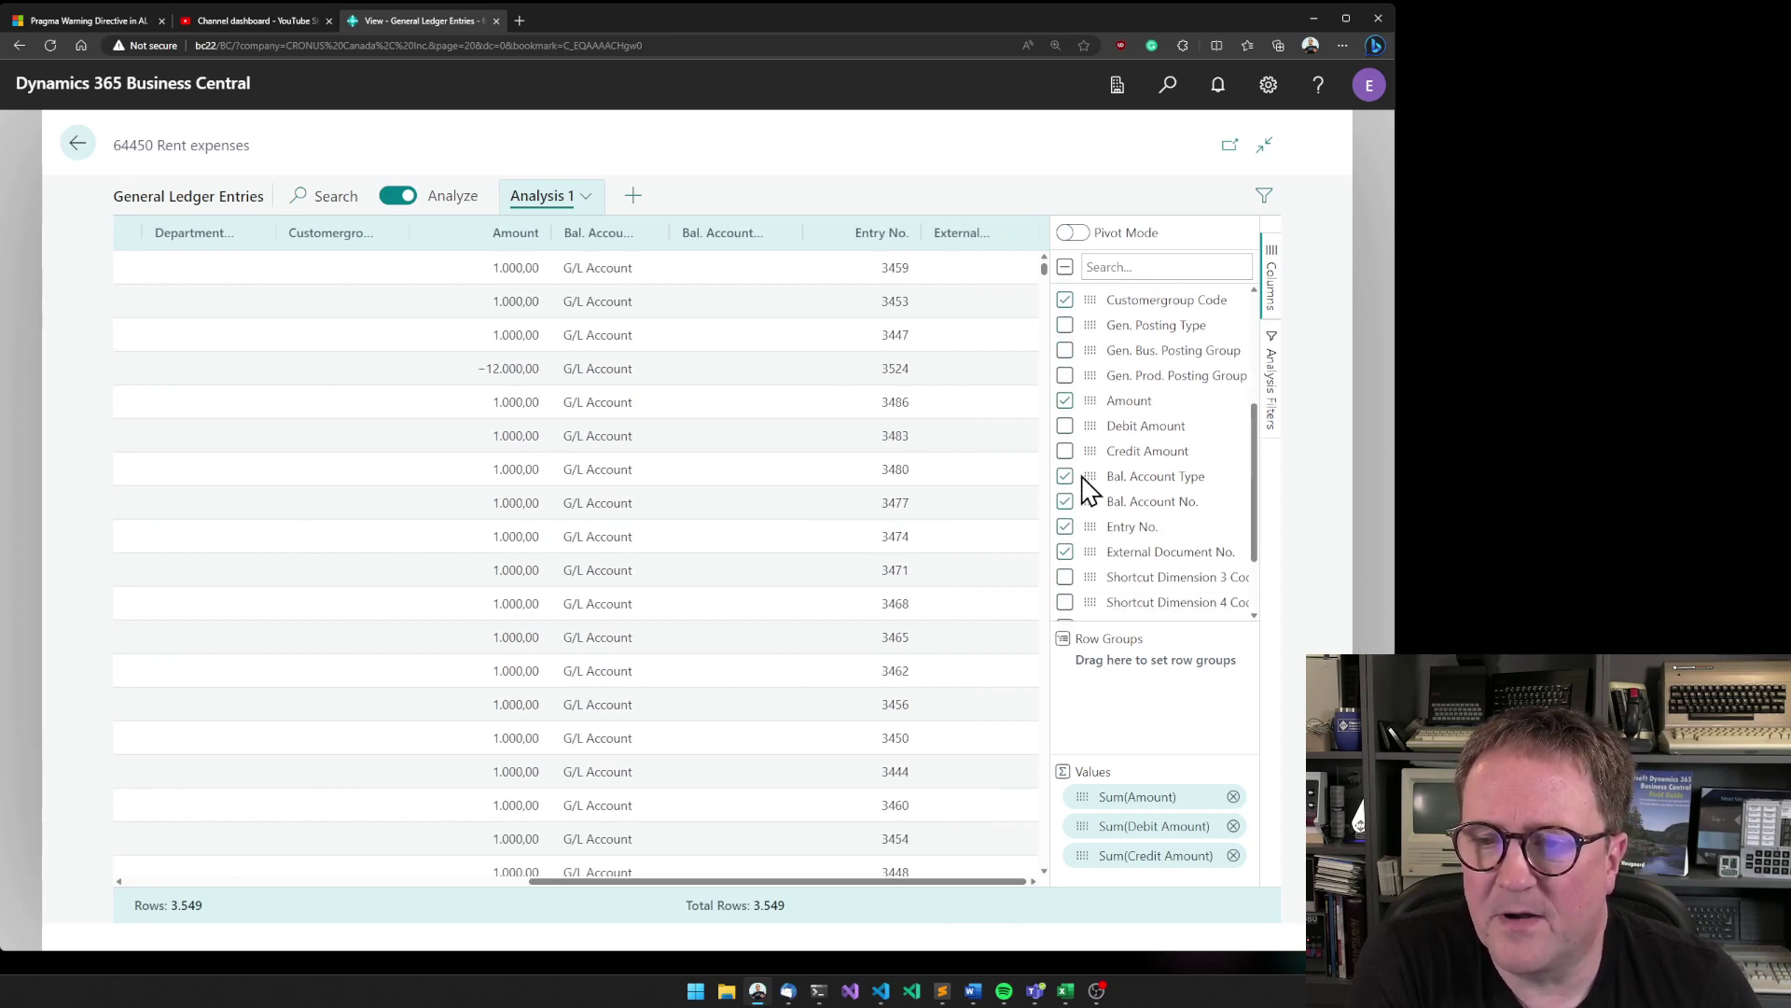
{"action": "left_click", "coordinate": [1066, 478]}
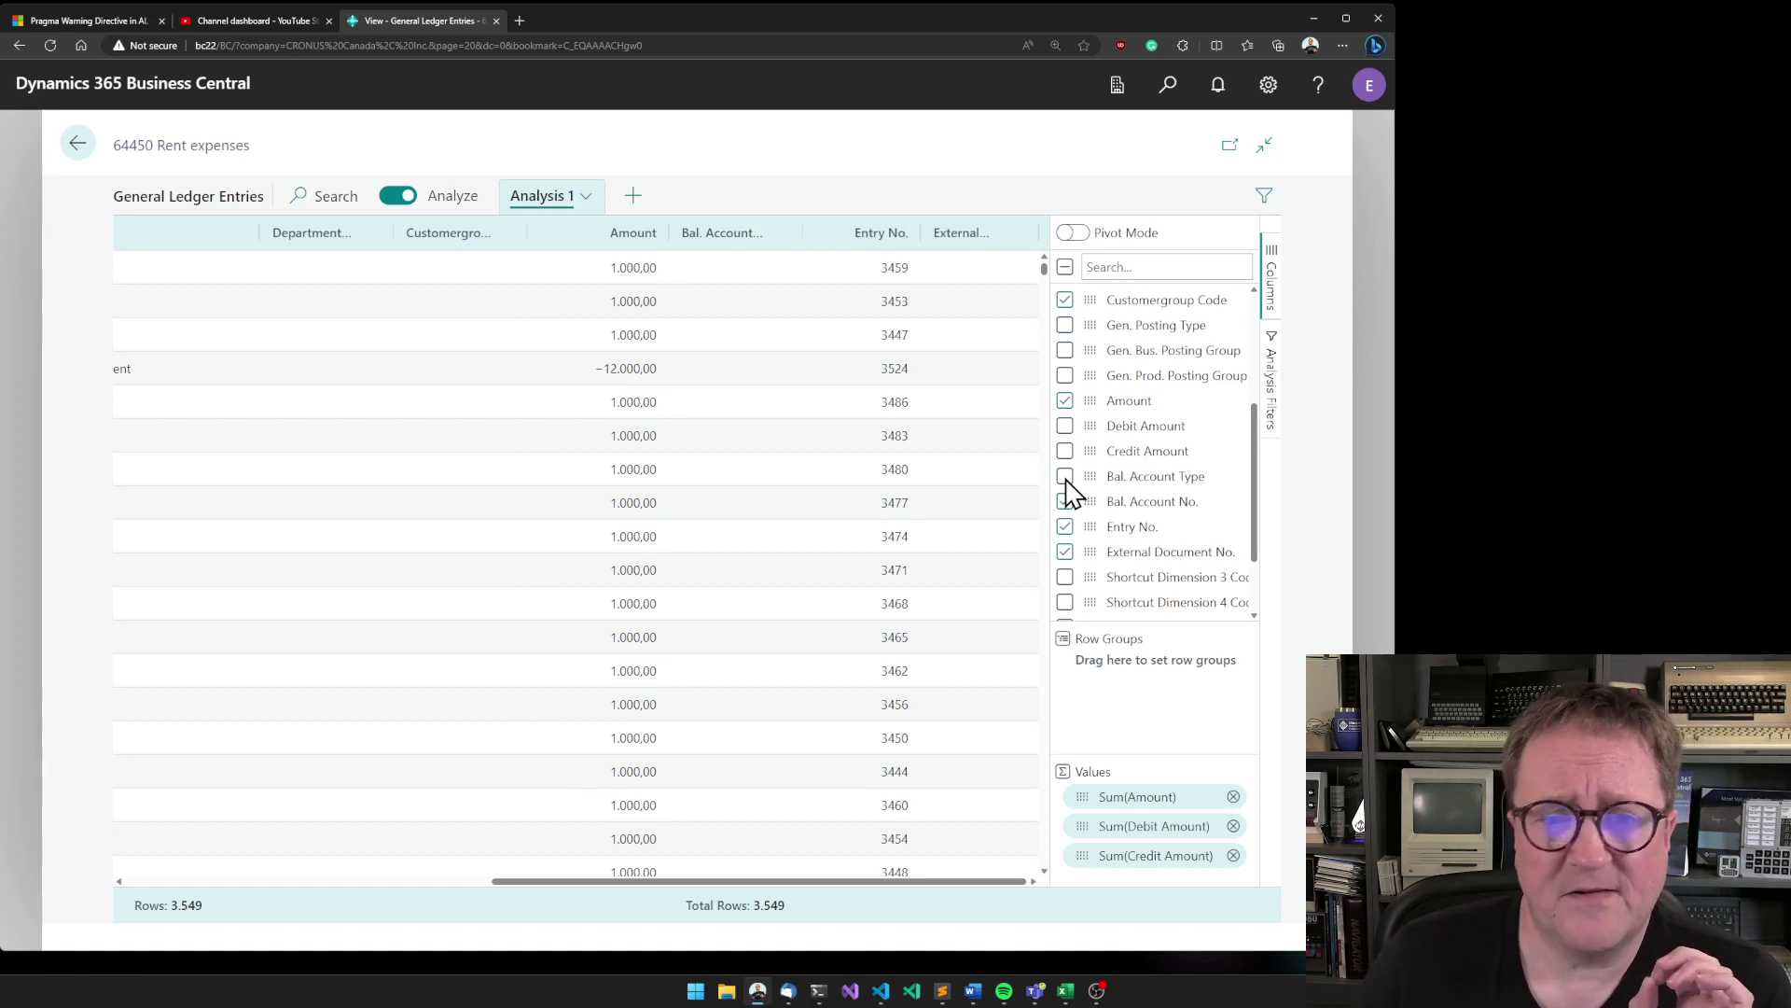
- Use Rename in the Analysis 1 tab's options to name the view 'Demo 12'
{"action": "left_click", "coordinate": [554, 201]}
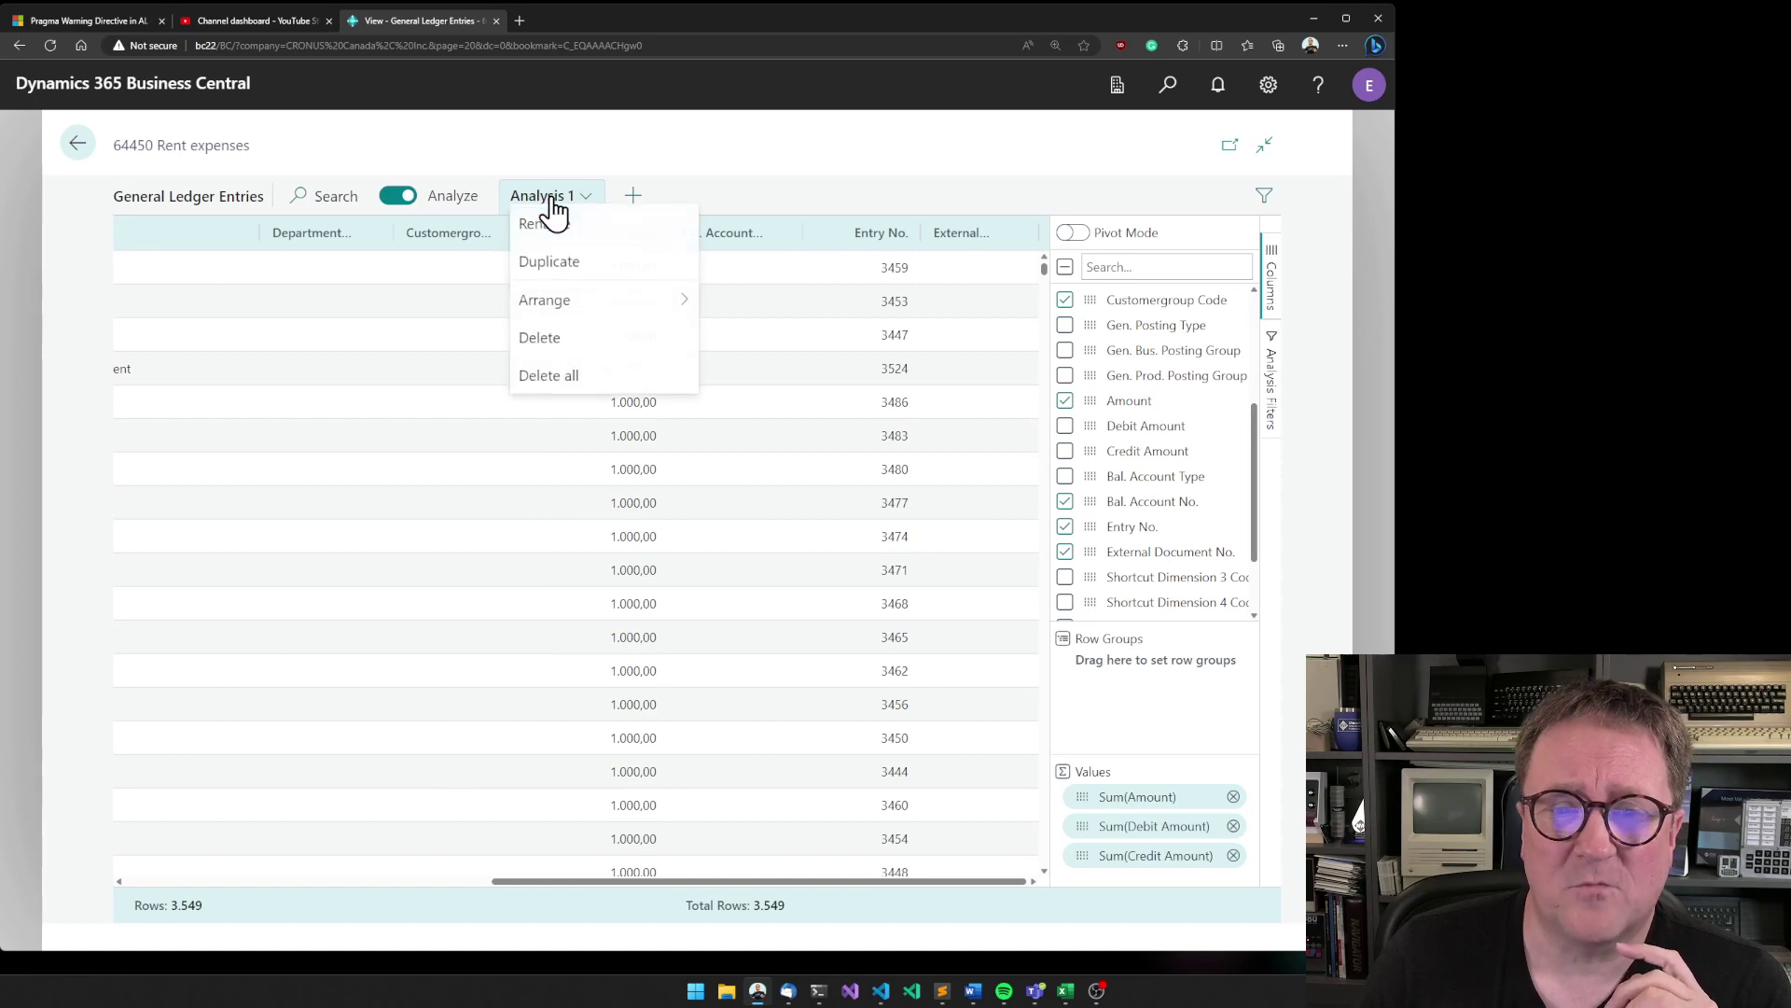
{"action": "left_click", "coordinate": [560, 233]}
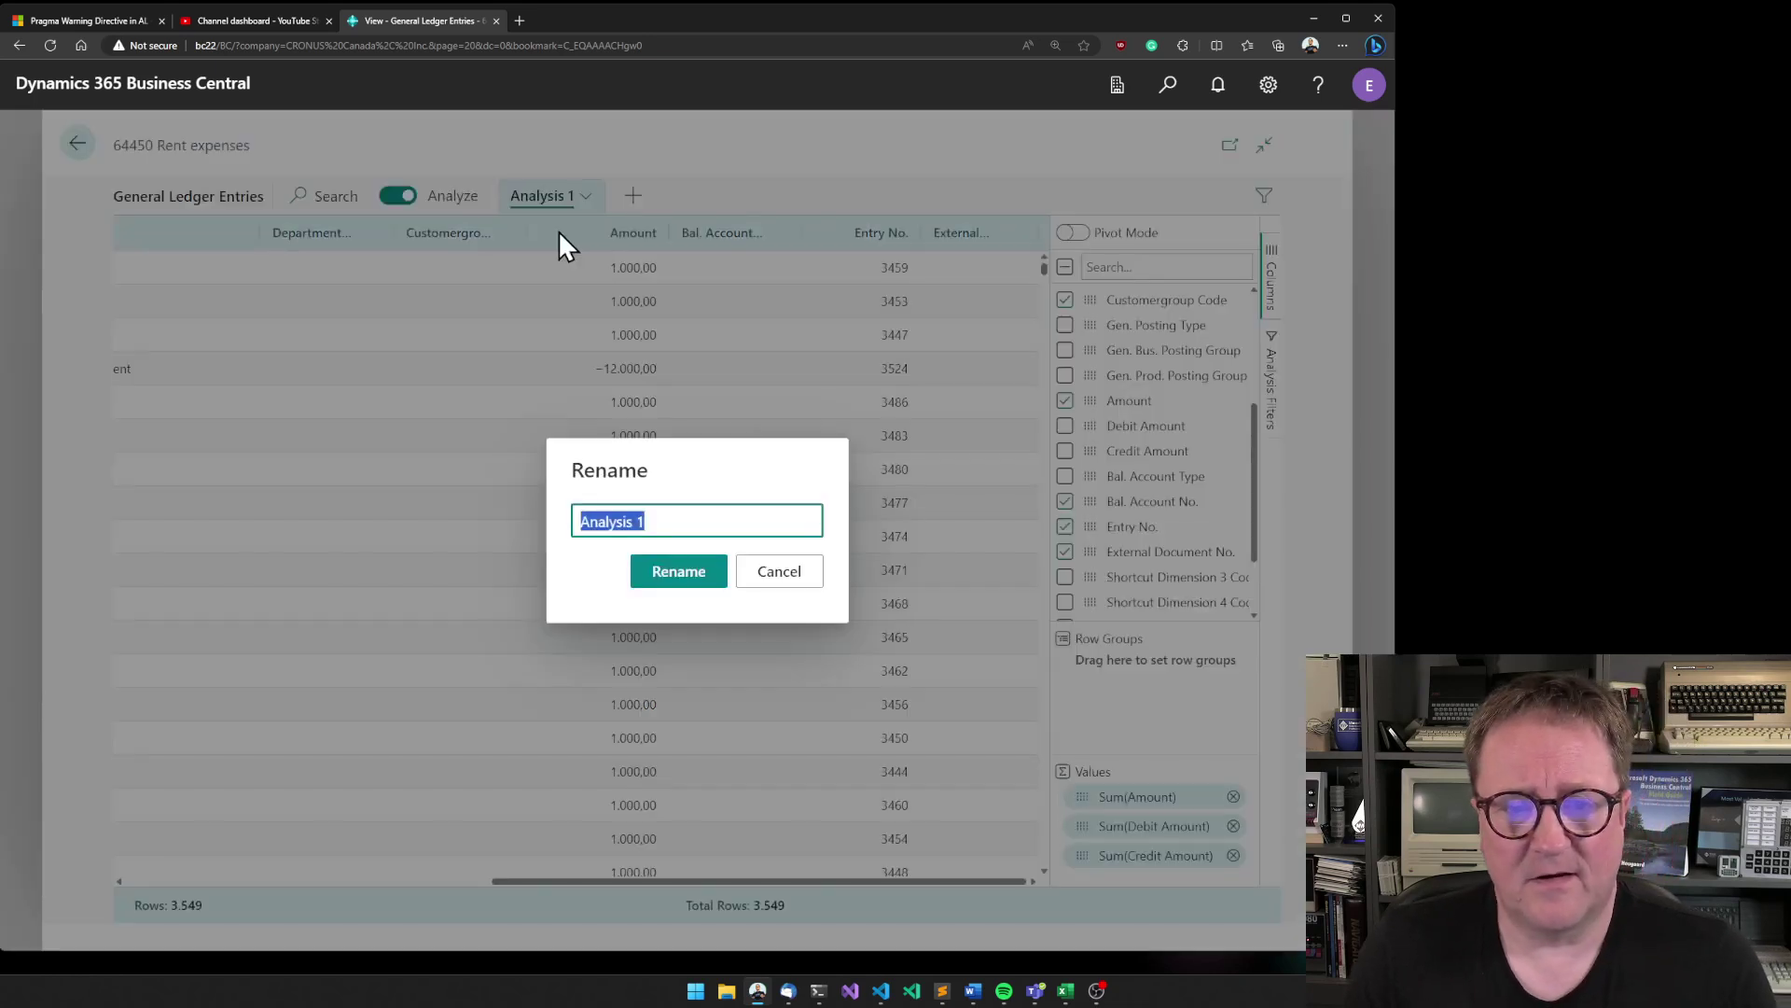
{"action": "type", "text": "Demo"}
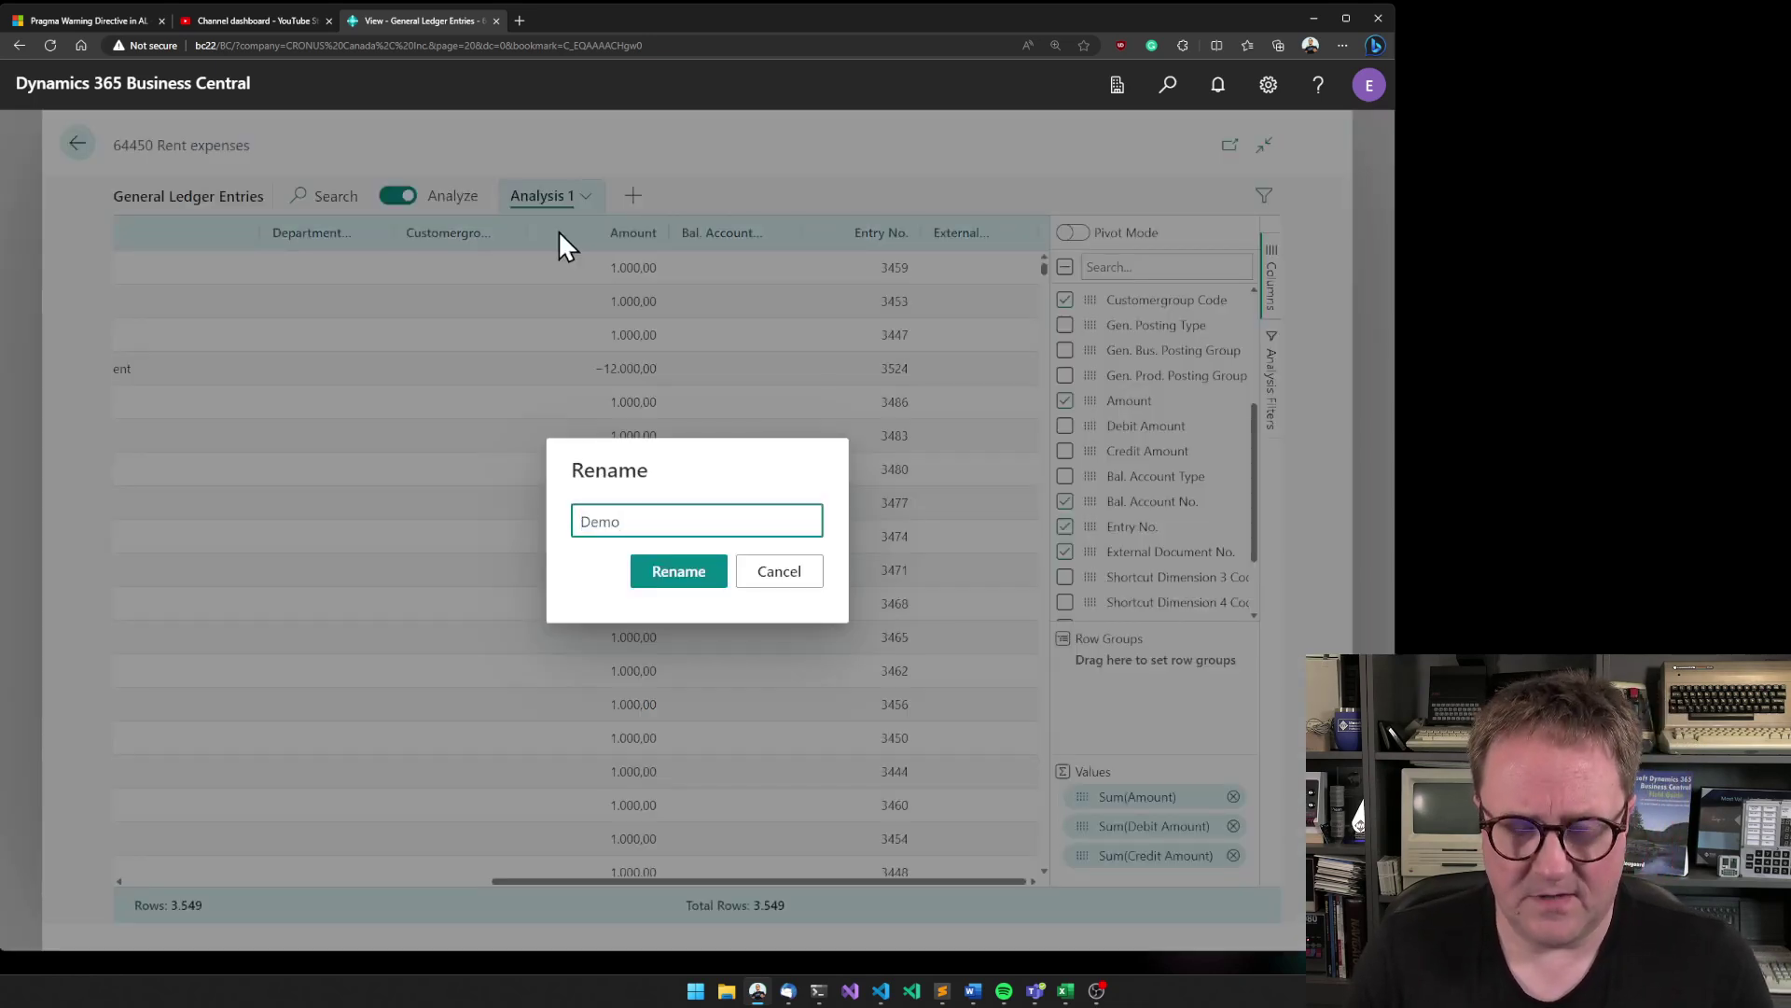
{"action": "type", "text": " 12"}
{"action": "key", "text": "Return"}
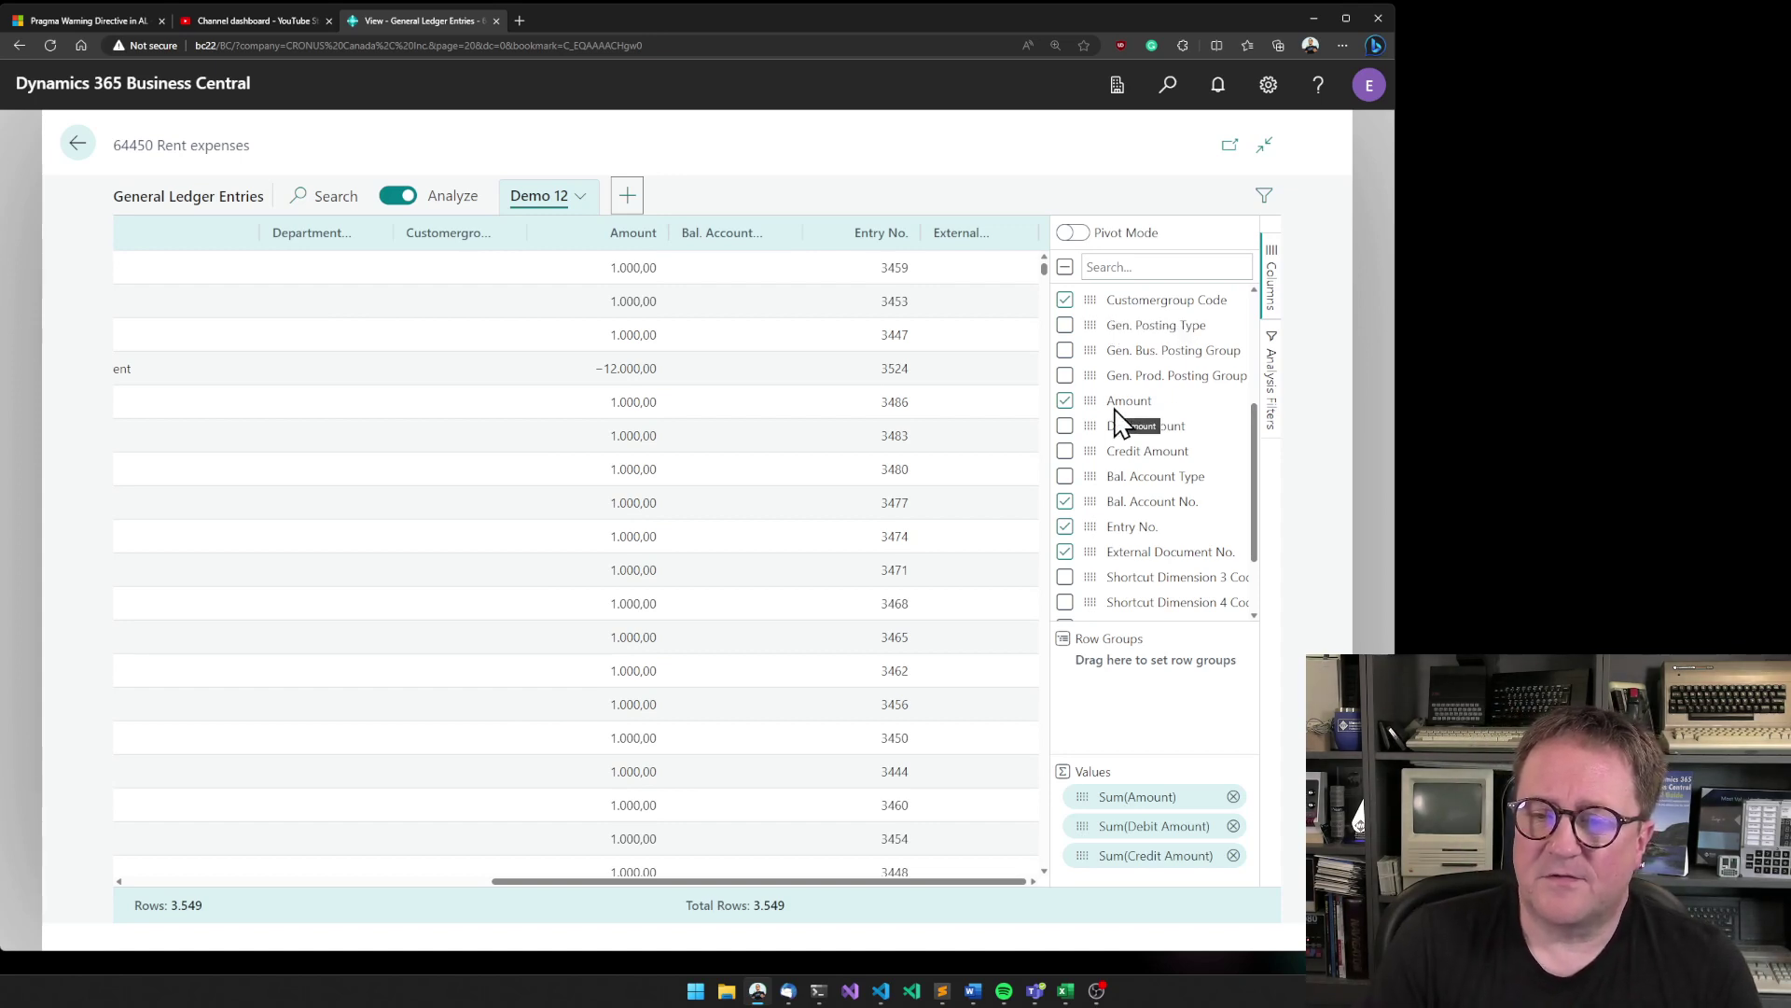
{"action": "scroll", "coordinate": [1147, 521], "scroll_direction": "down", "scroll_amount": 1}
{"action": "scroll", "coordinate": [1148, 522], "scroll_direction": "up", "scroll_amount": 3}
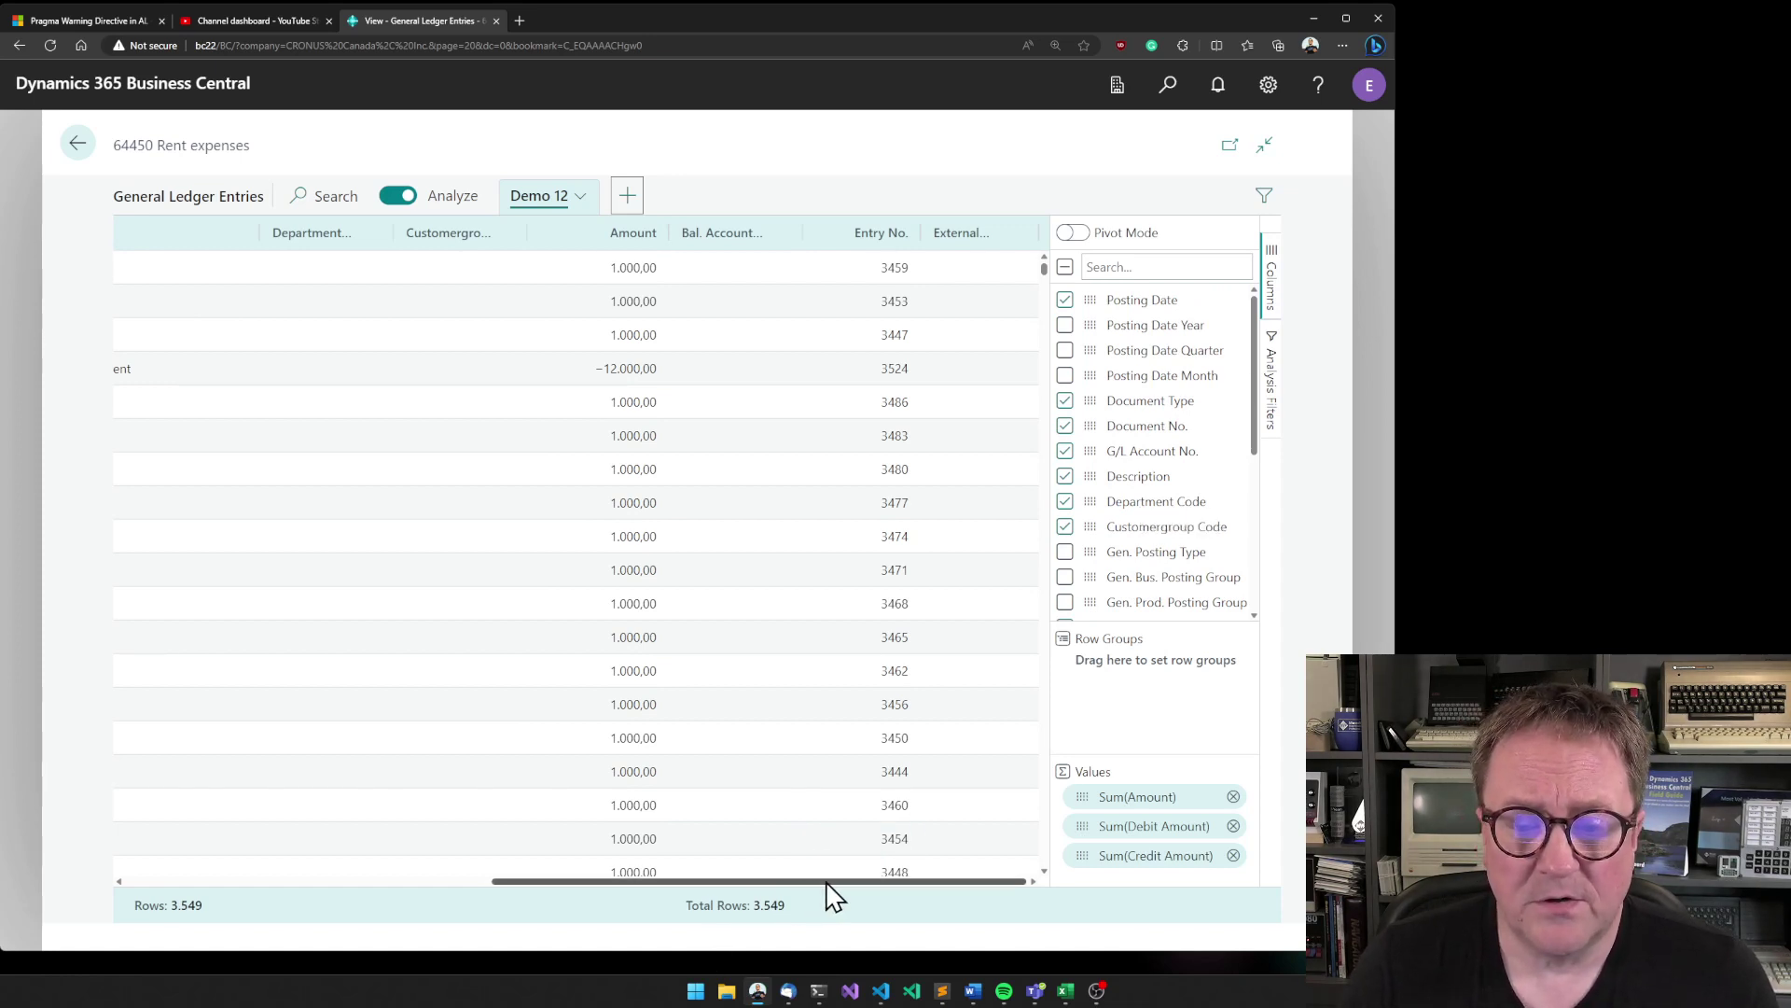
{"action": "left_click_drag", "start_coordinate": [827, 882], "coordinate": [915, 887]}
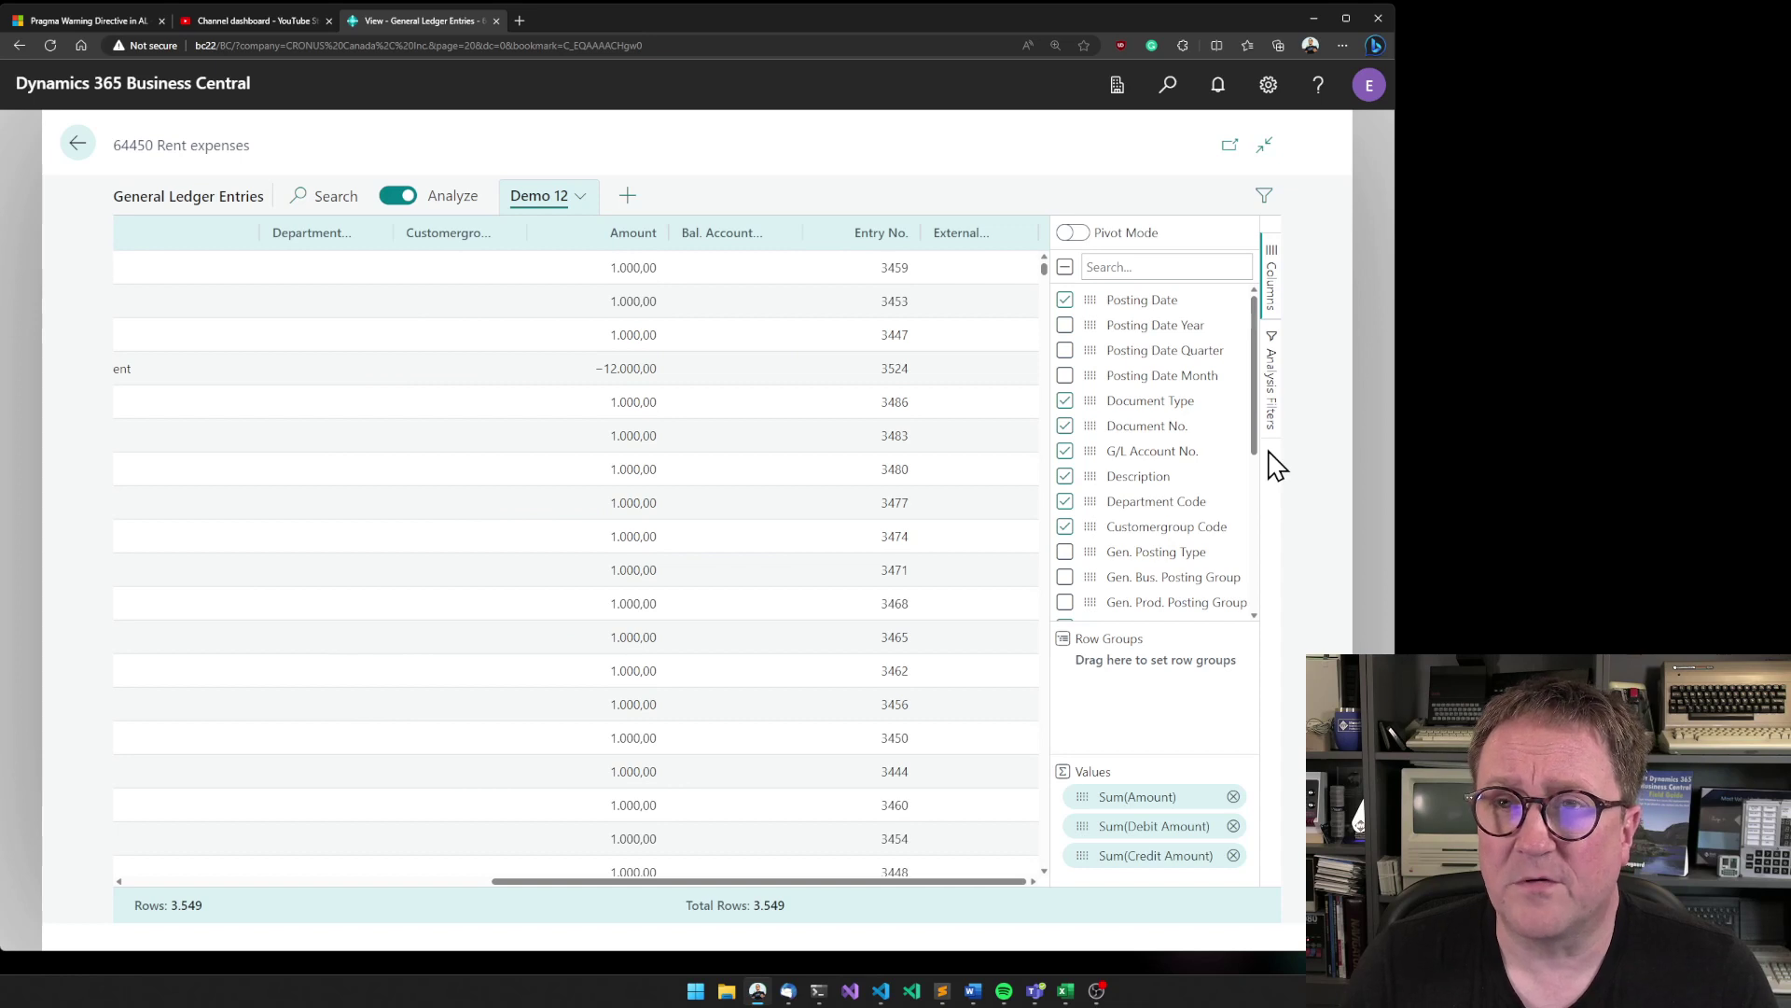
{"action": "scroll", "coordinate": [1120, 558], "scroll_direction": "down", "scroll_amount": 3}
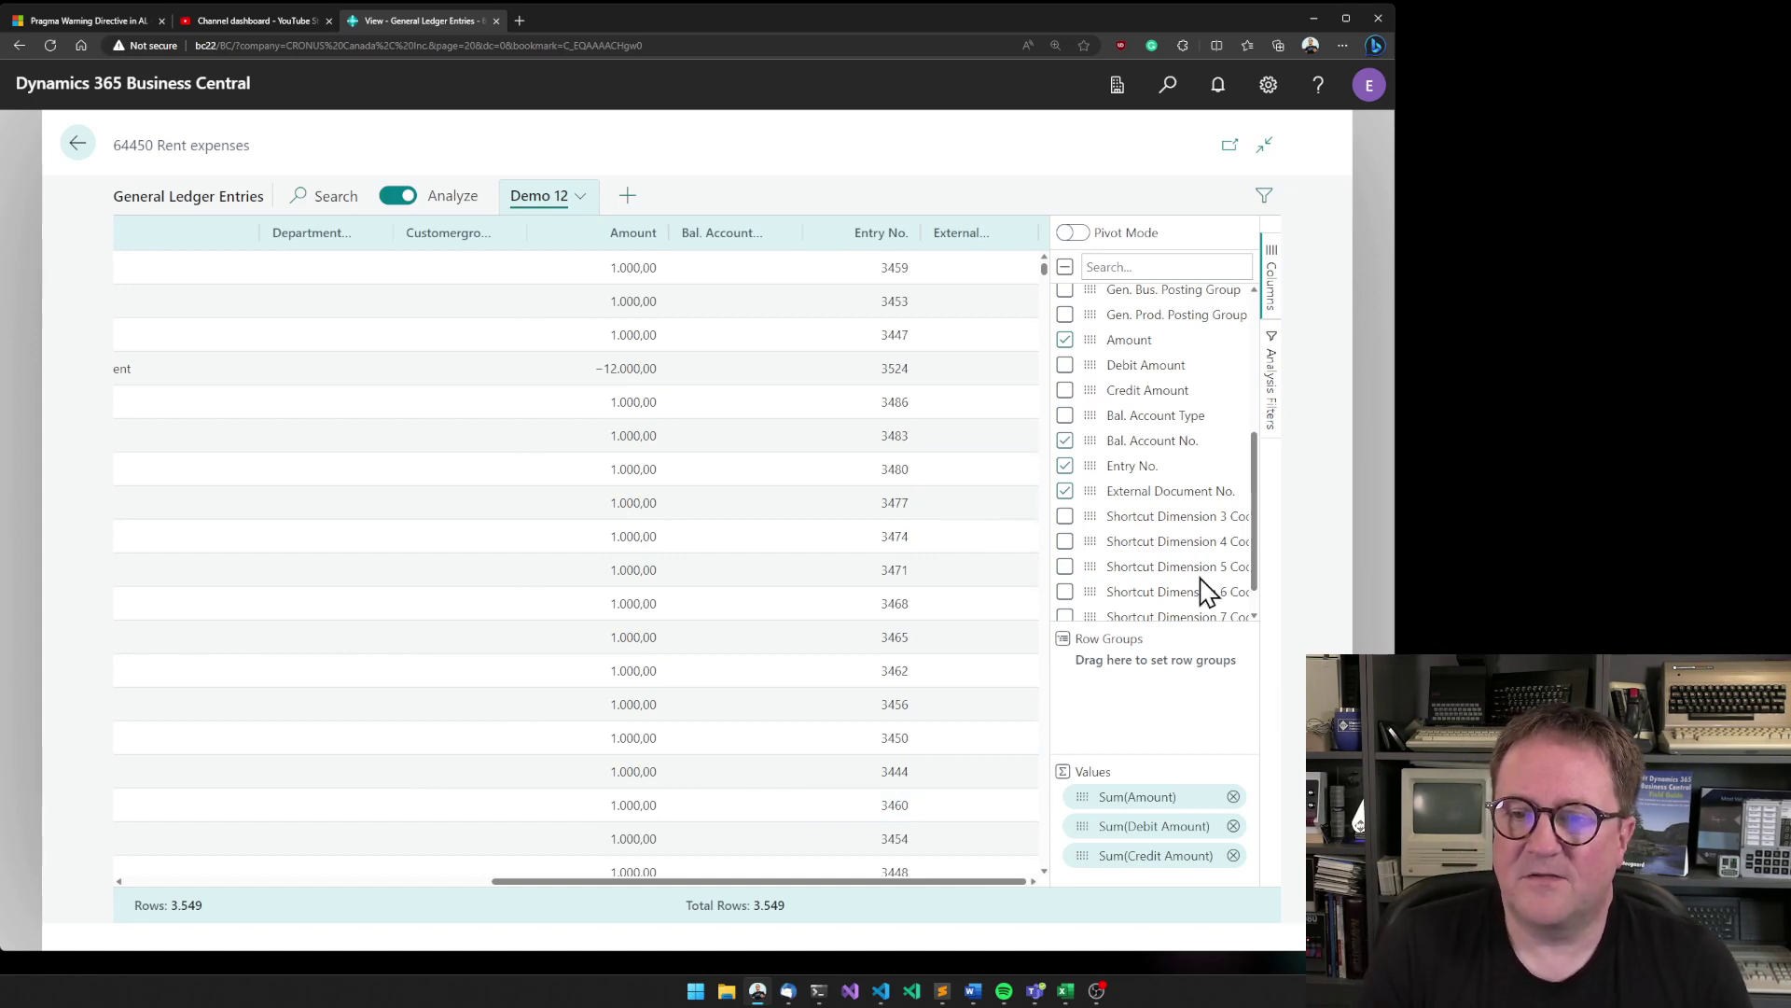
{"action": "scroll", "coordinate": [1195, 503], "scroll_direction": "up", "scroll_amount": 3}
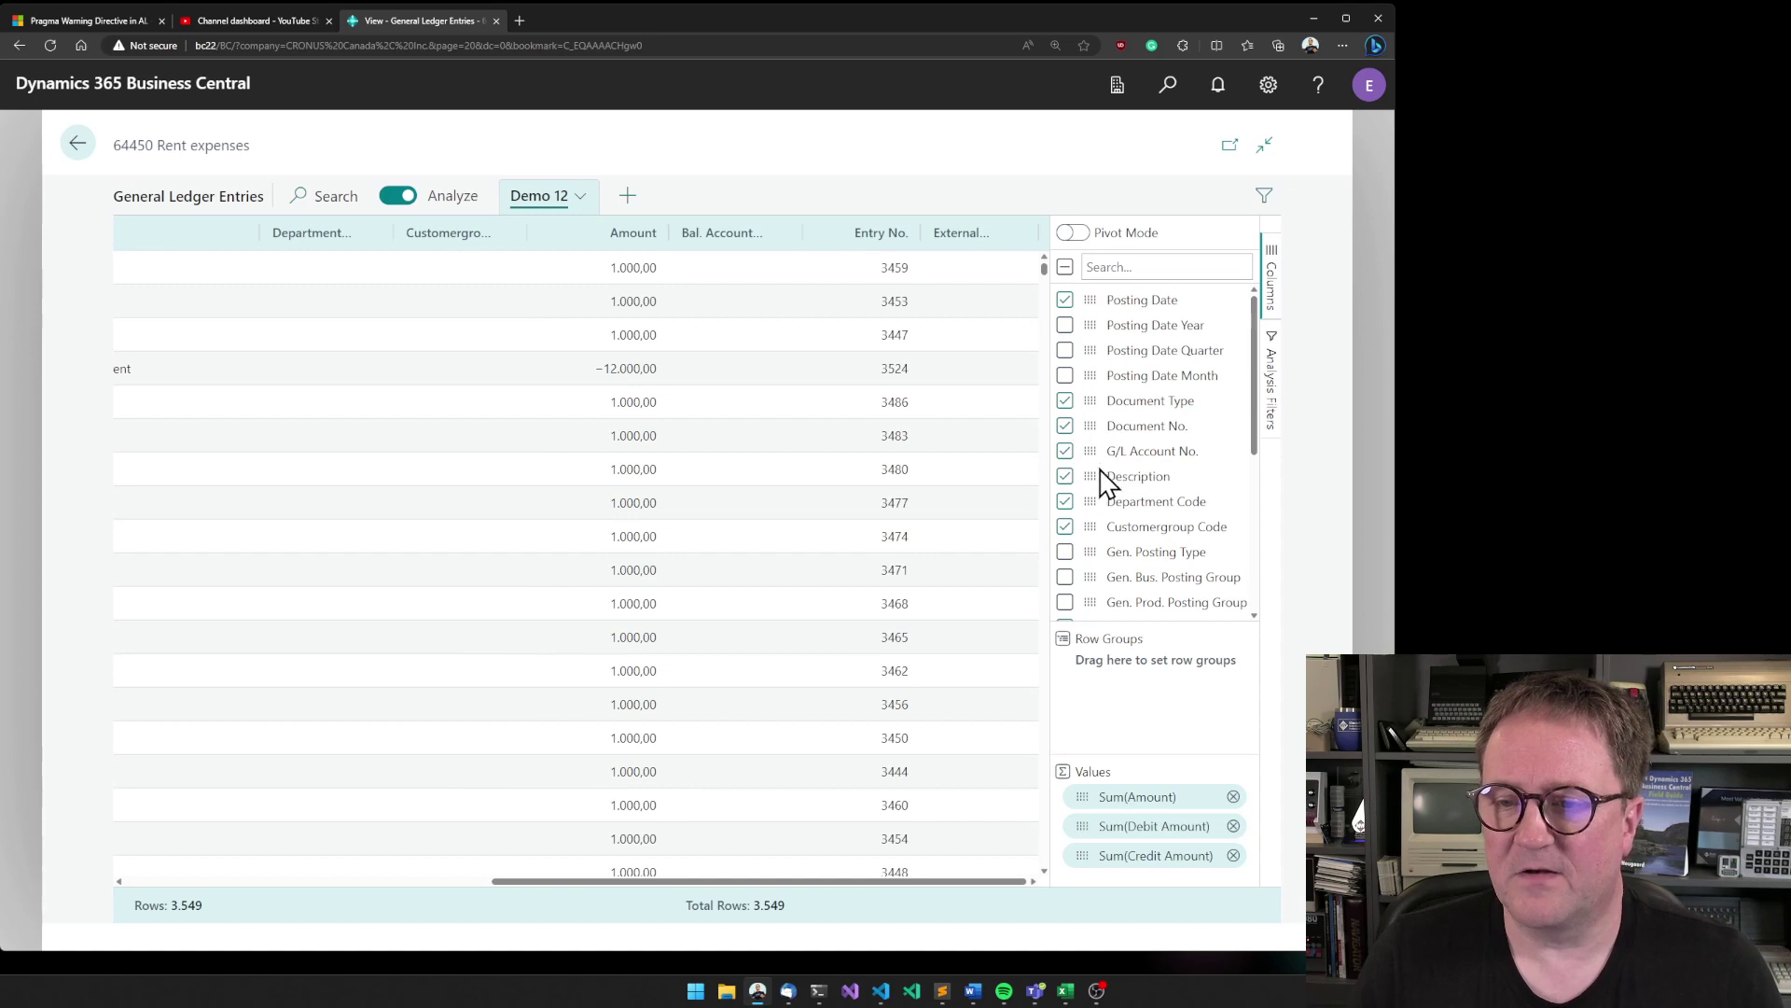
- Drop G/L Account No. into Row Groups and scroll the grid back left
{"action": "left_click_drag", "start_coordinate": [1089, 450], "coordinate": [1108, 686]}
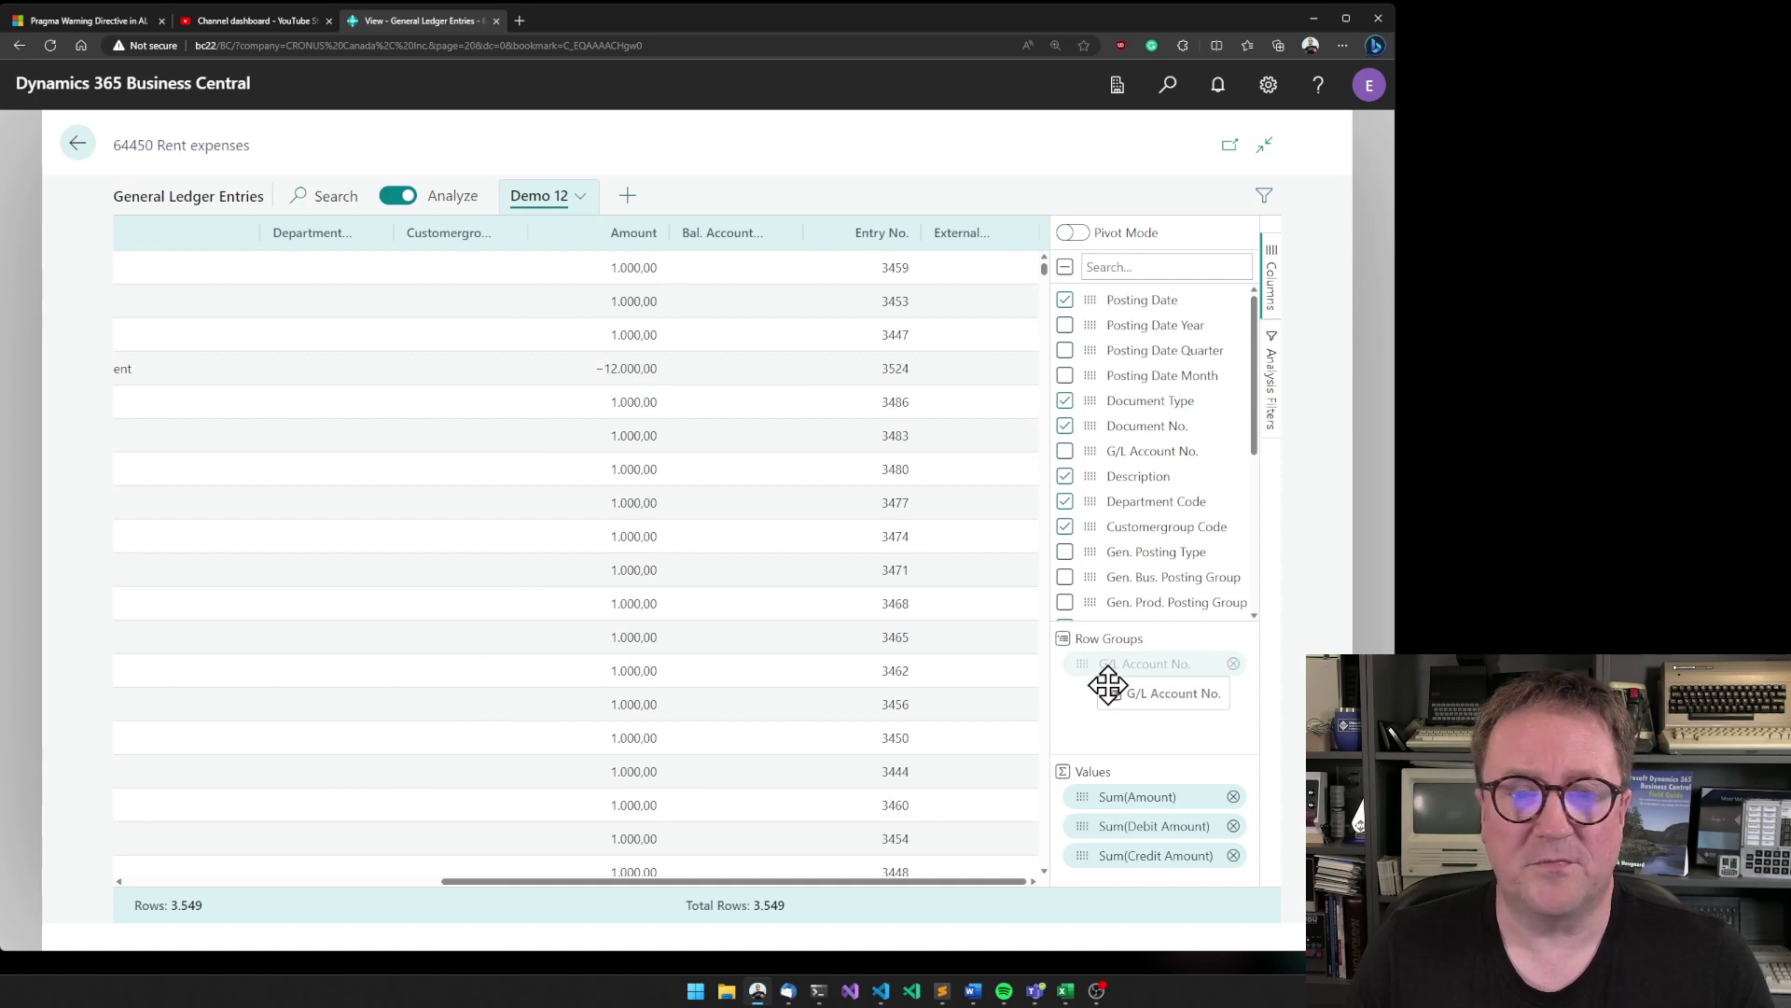
{"action": "left_click_drag", "start_coordinate": [1108, 685], "coordinate": [1107, 698]}
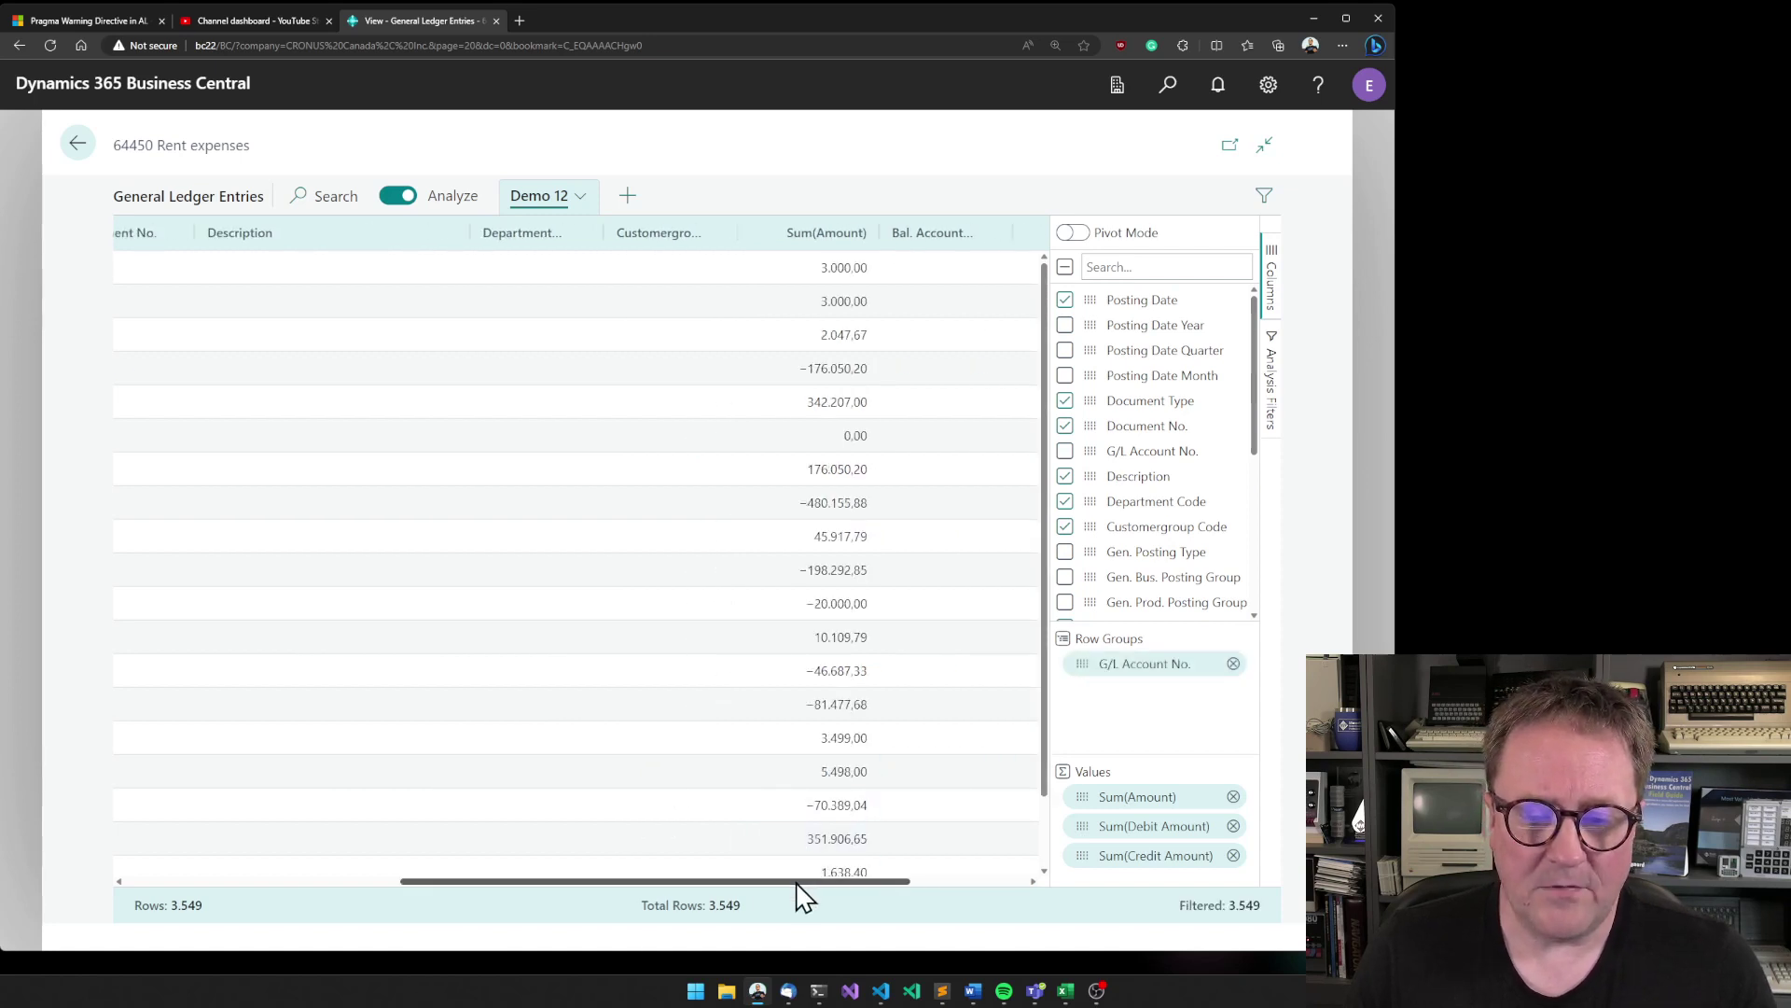
{"action": "left_click_drag", "start_coordinate": [799, 883], "coordinate": [327, 881]}
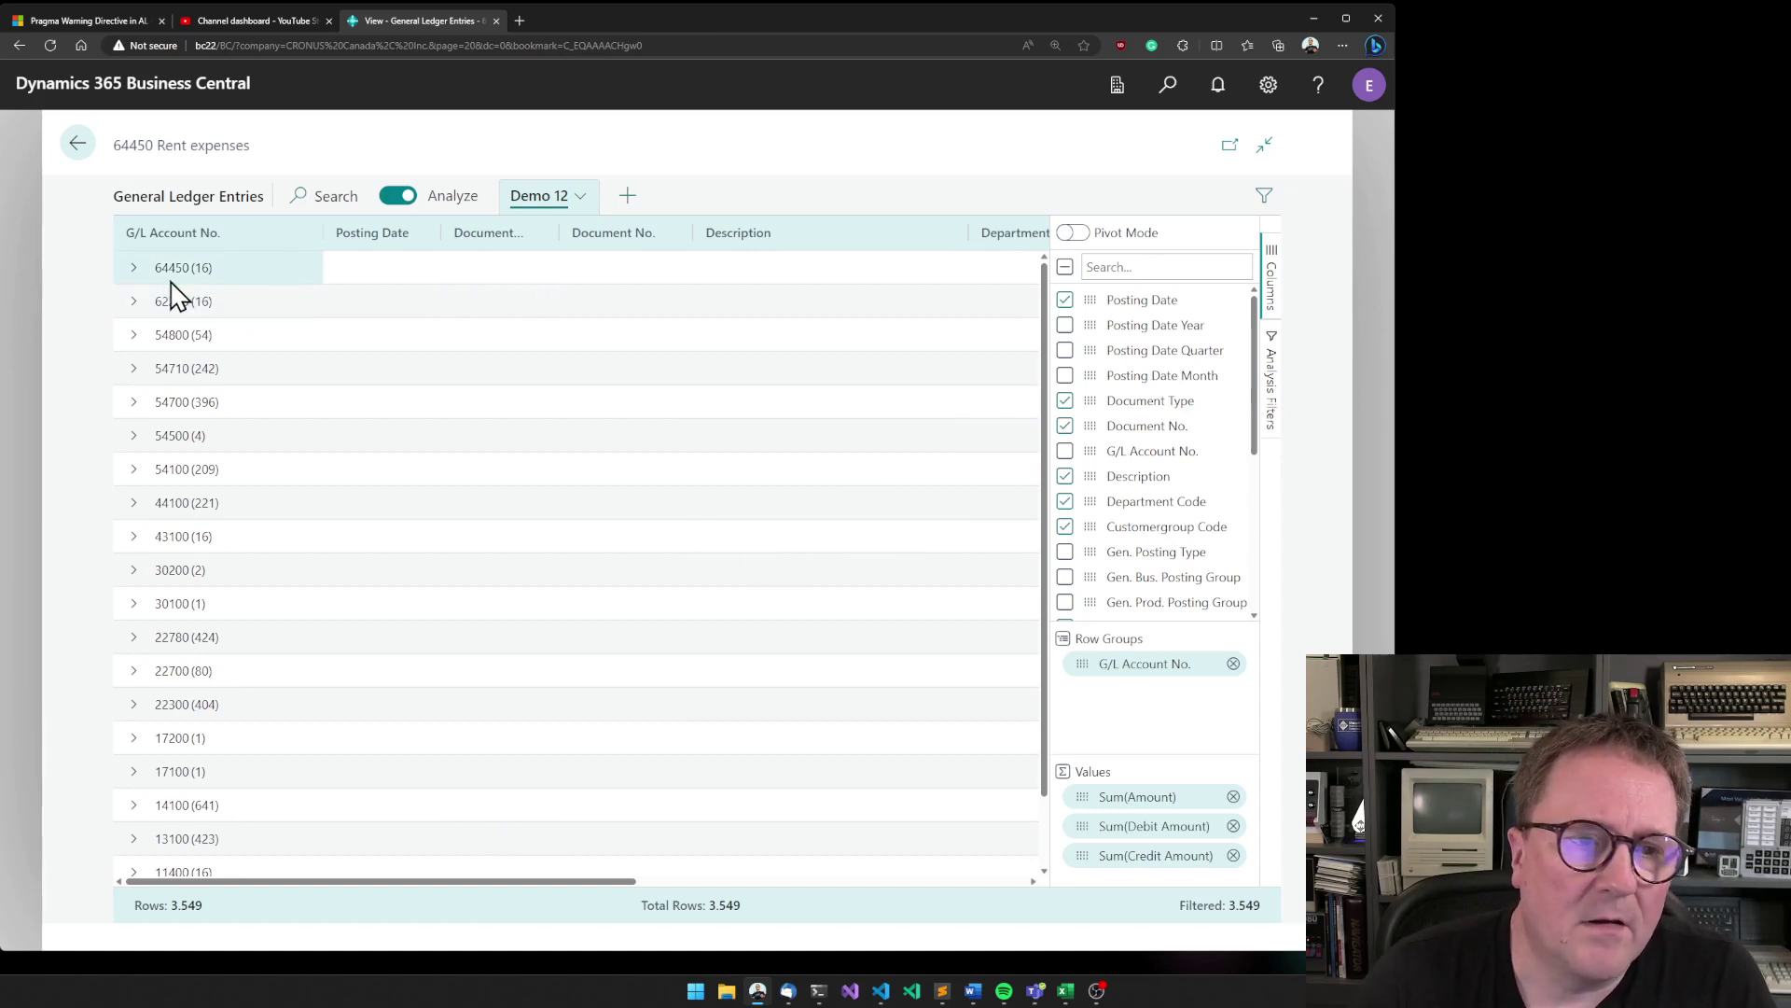
- Expand and collapse the account groups 64450, 62200 and 54800 to check their entries
{"action": "left_click", "coordinate": [134, 270]}
{"action": "left_click", "coordinate": [134, 272]}
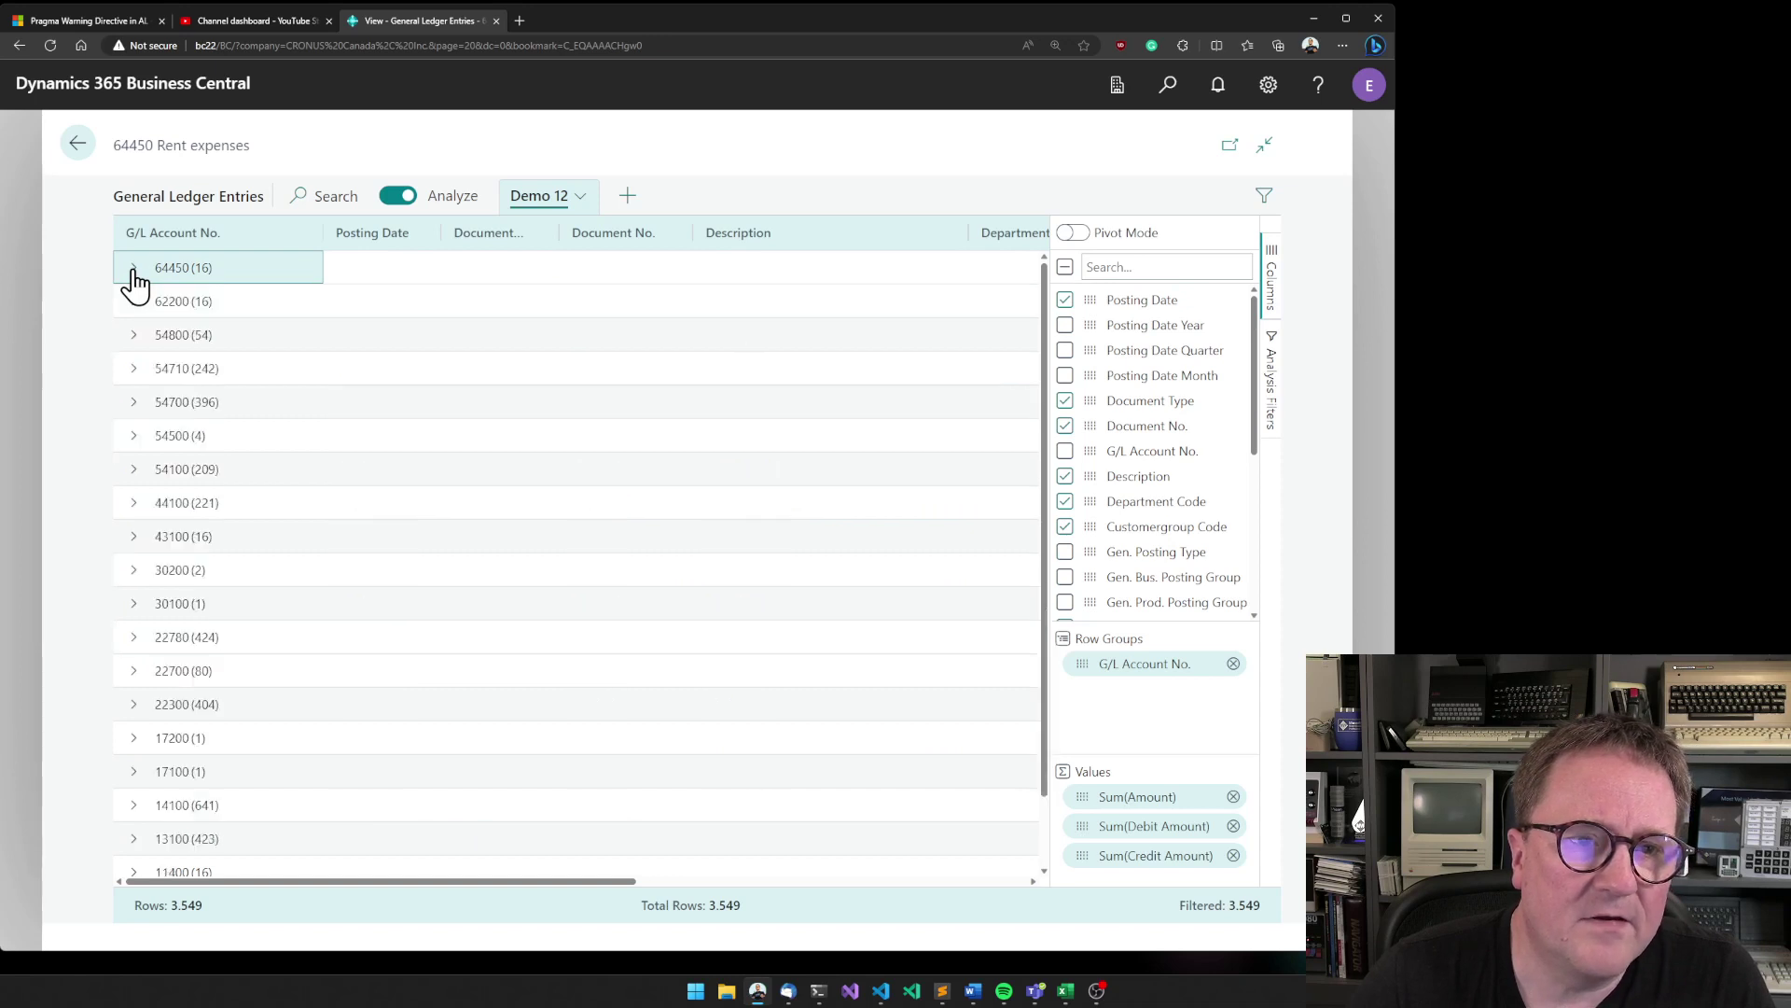
{"action": "left_click", "coordinate": [136, 306]}
{"action": "left_click", "coordinate": [136, 304]}
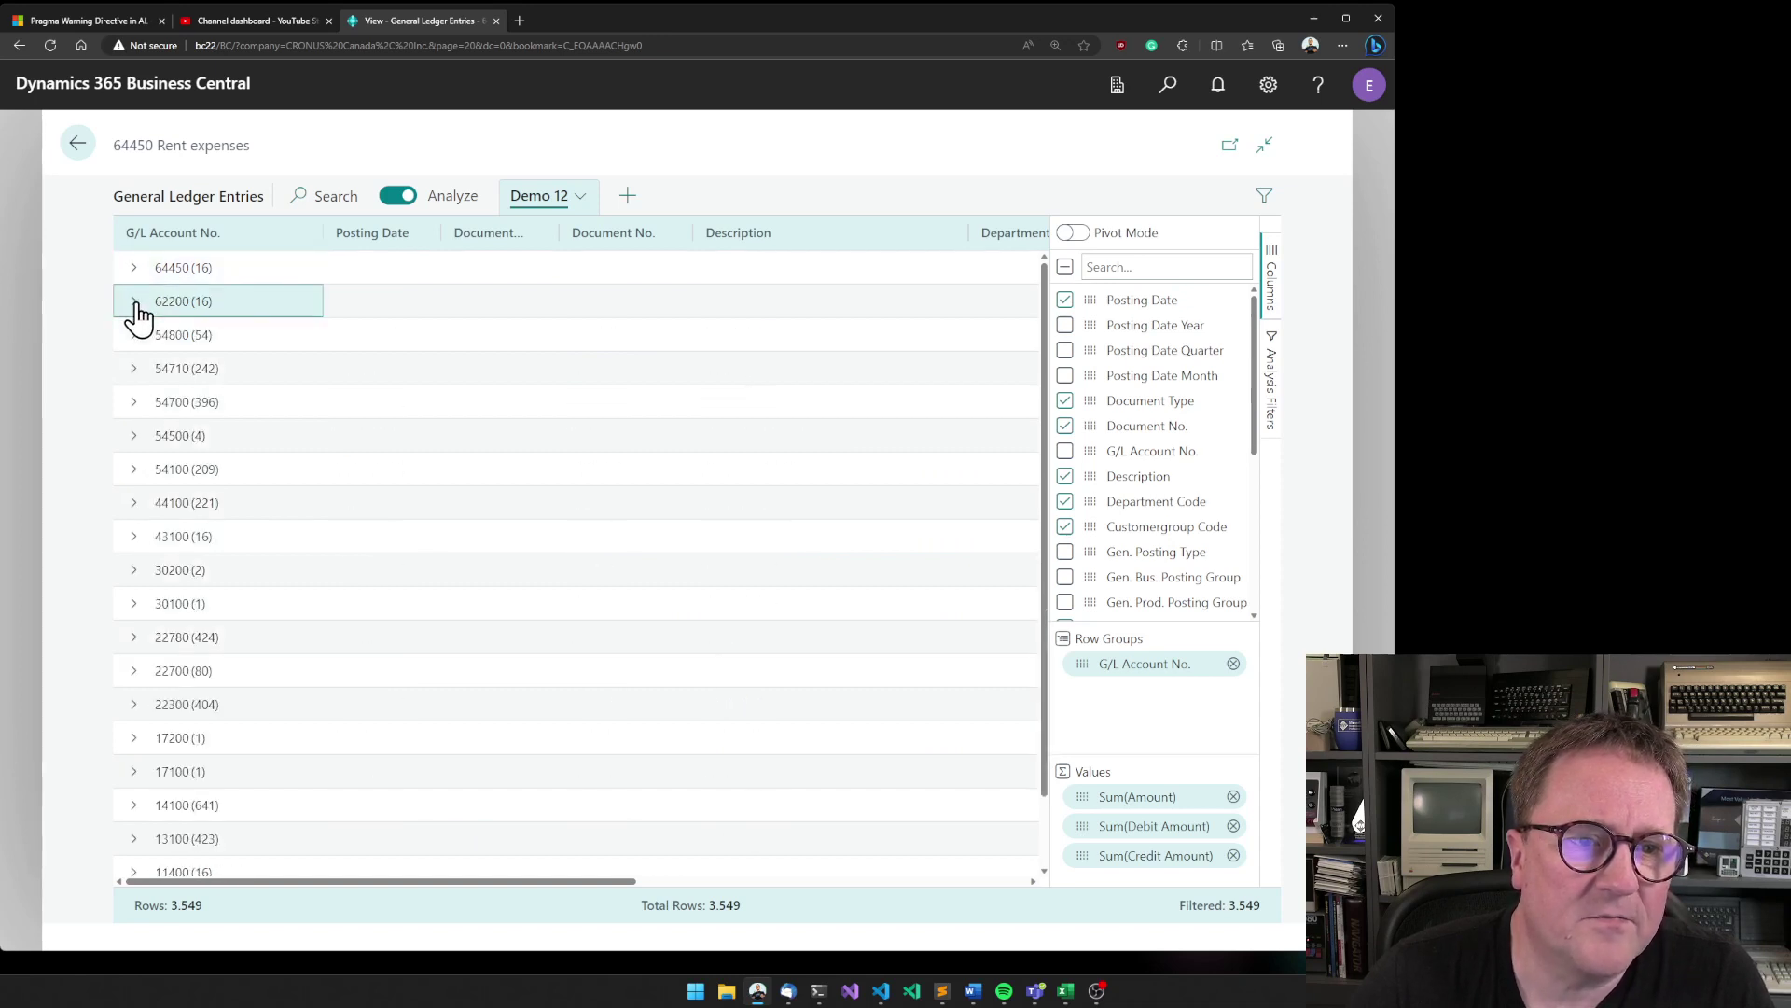
{"action": "left_click", "coordinate": [138, 336]}
{"action": "left_click", "coordinate": [138, 336]}
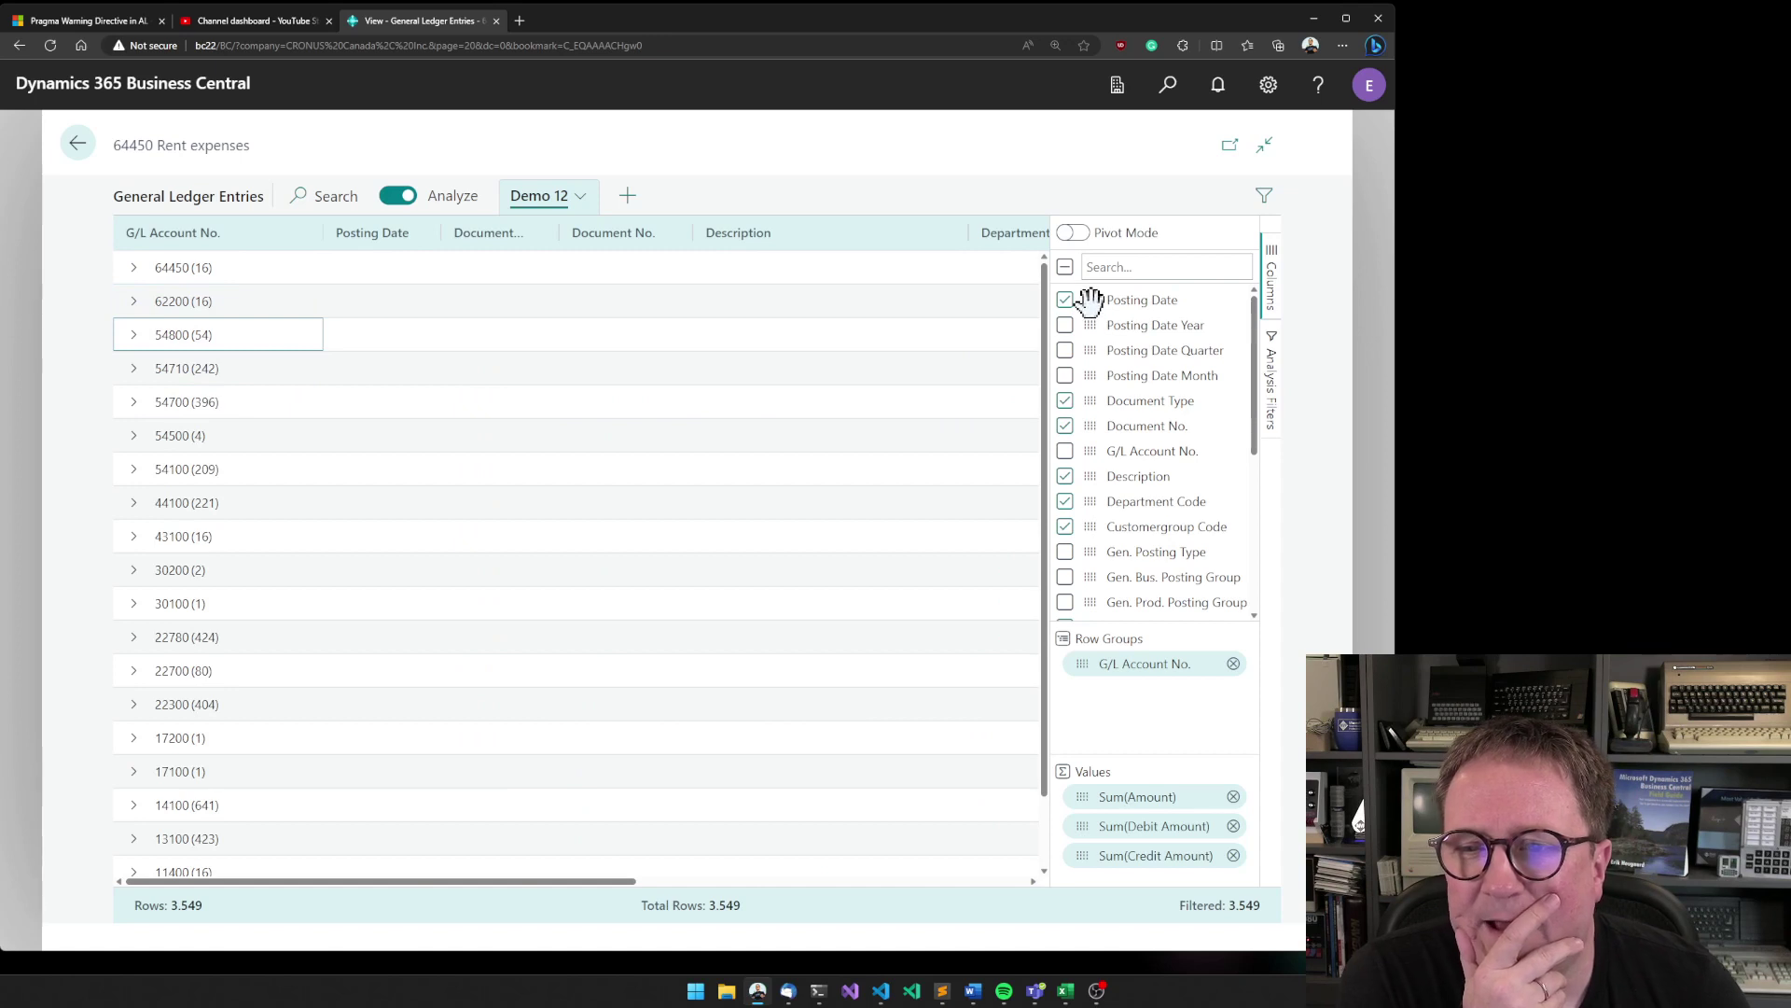
- Add Posting Date under G/L Account No. and expand 64450's 28.02.2023, 31.01.2023, 31.12.2022 dates
{"action": "left_click_drag", "start_coordinate": [1088, 300], "coordinate": [1132, 696]}
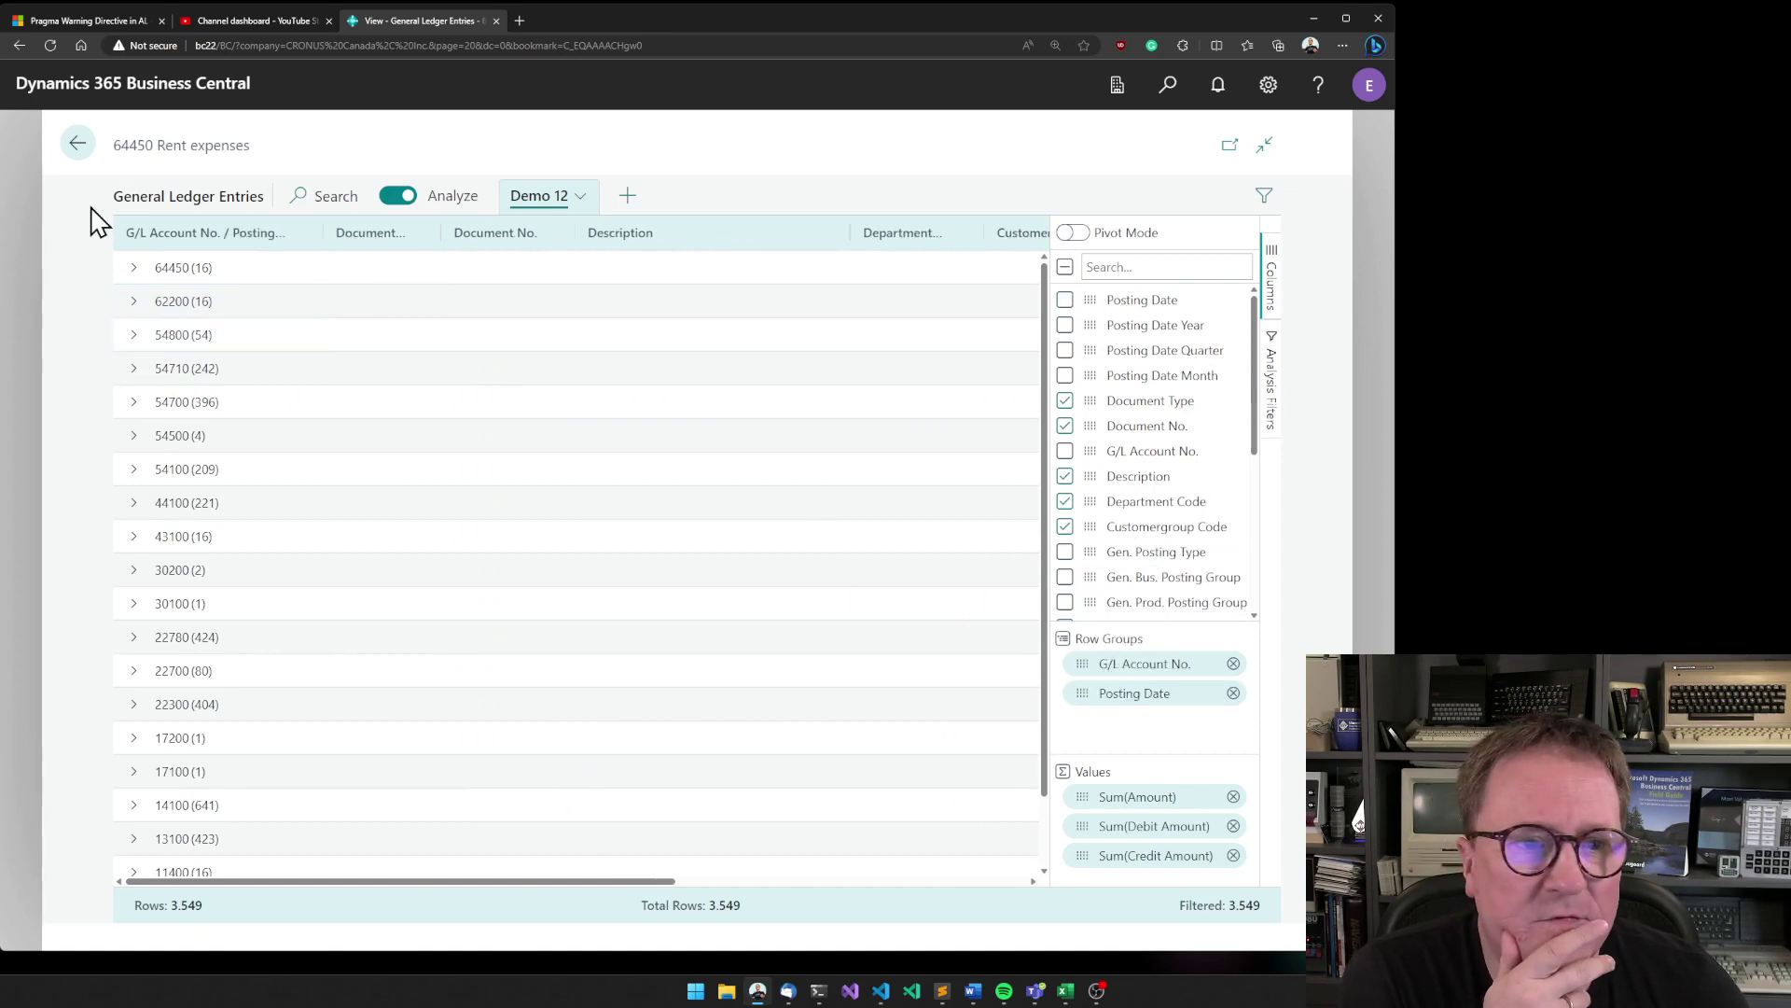
{"action": "left_click", "coordinate": [133, 268]}
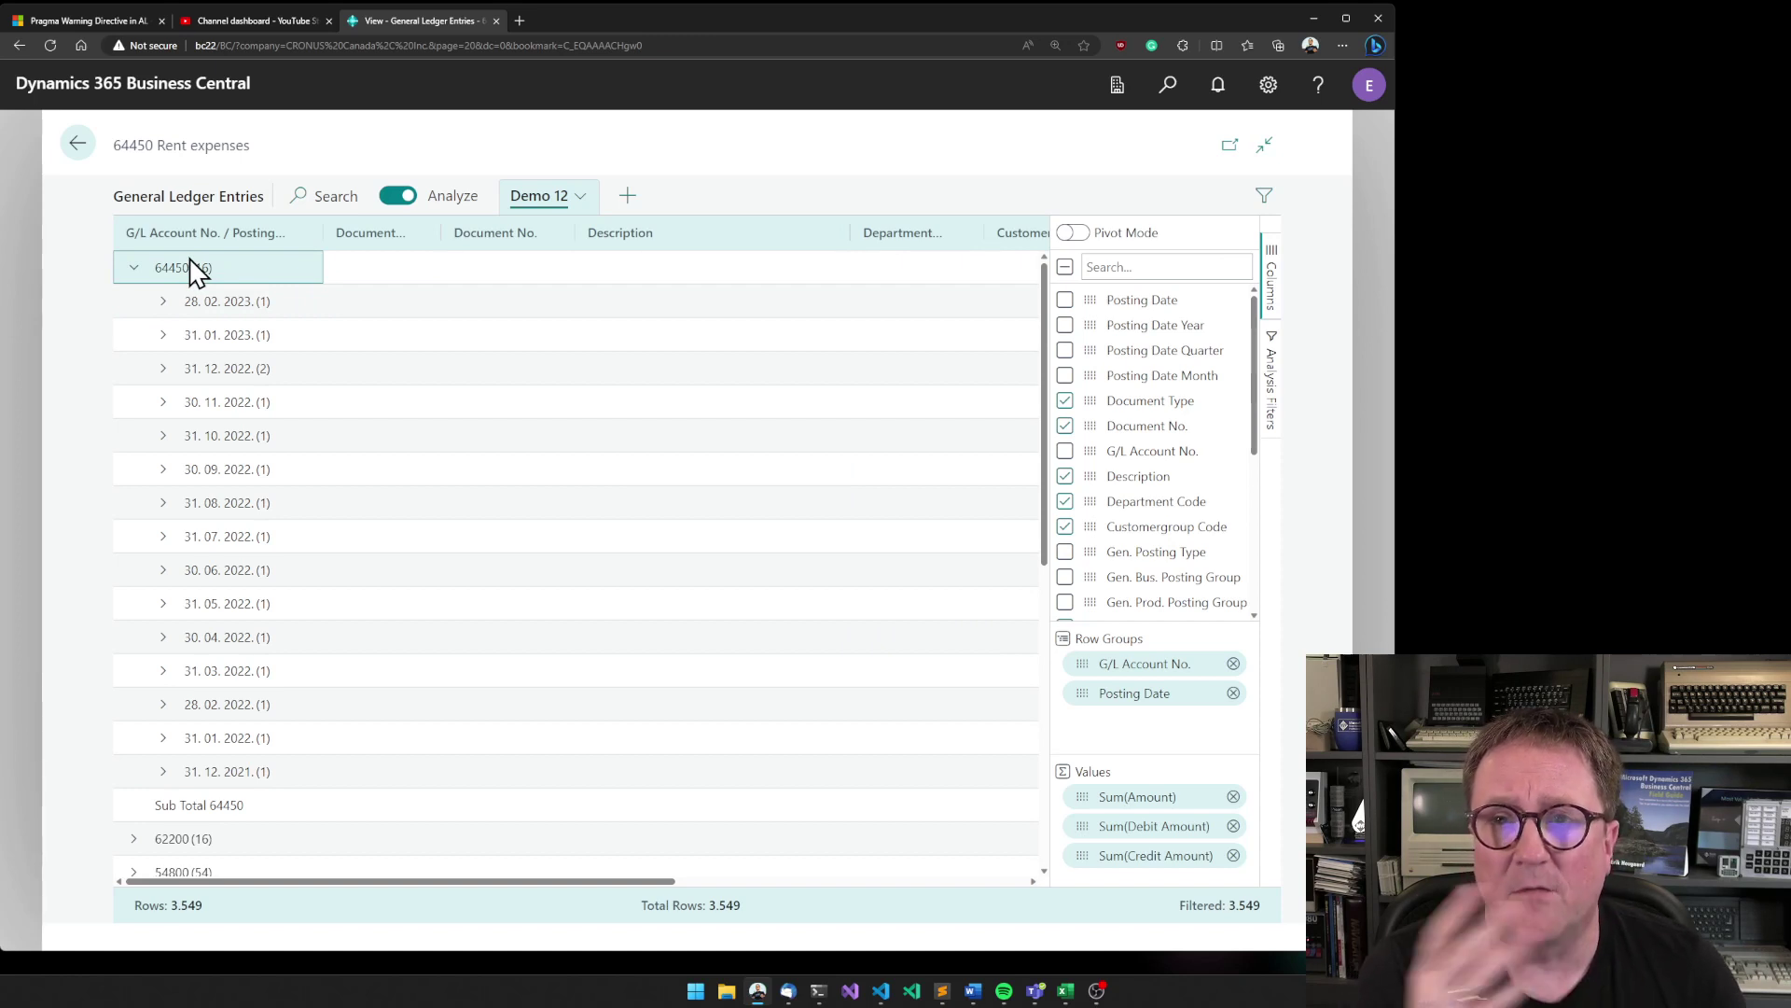
{"action": "left_click", "coordinate": [163, 302]}
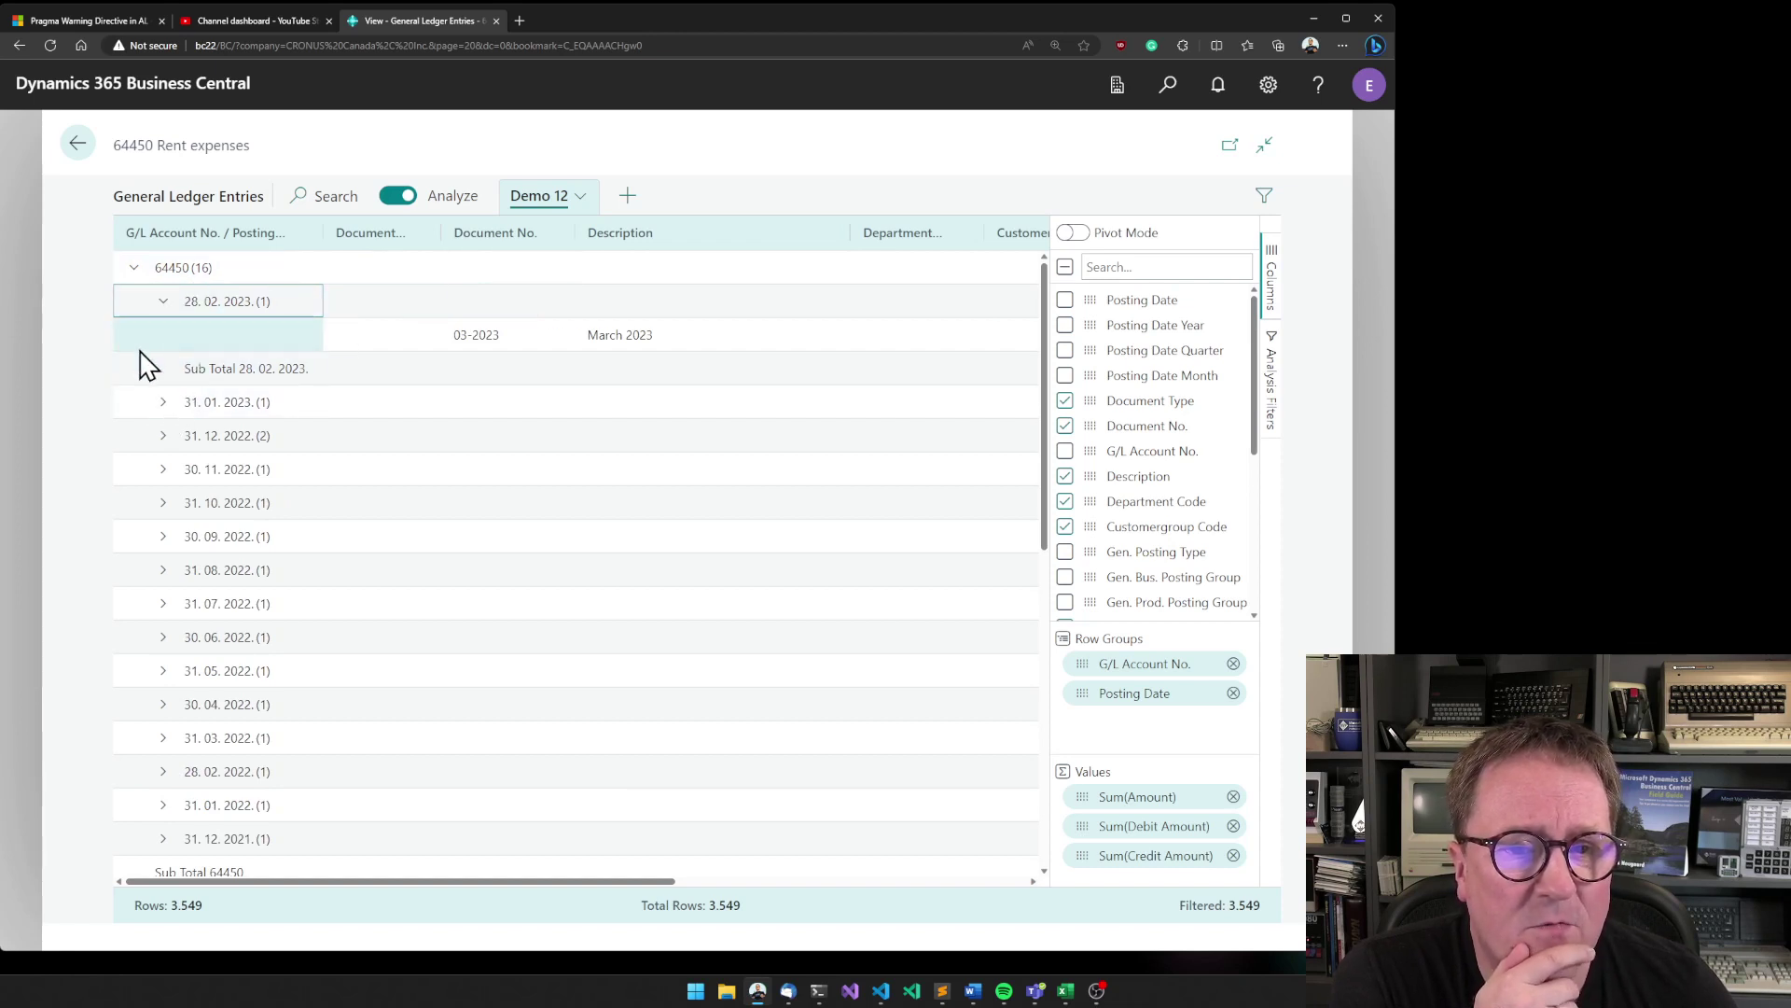
{"action": "left_click", "coordinate": [162, 403]}
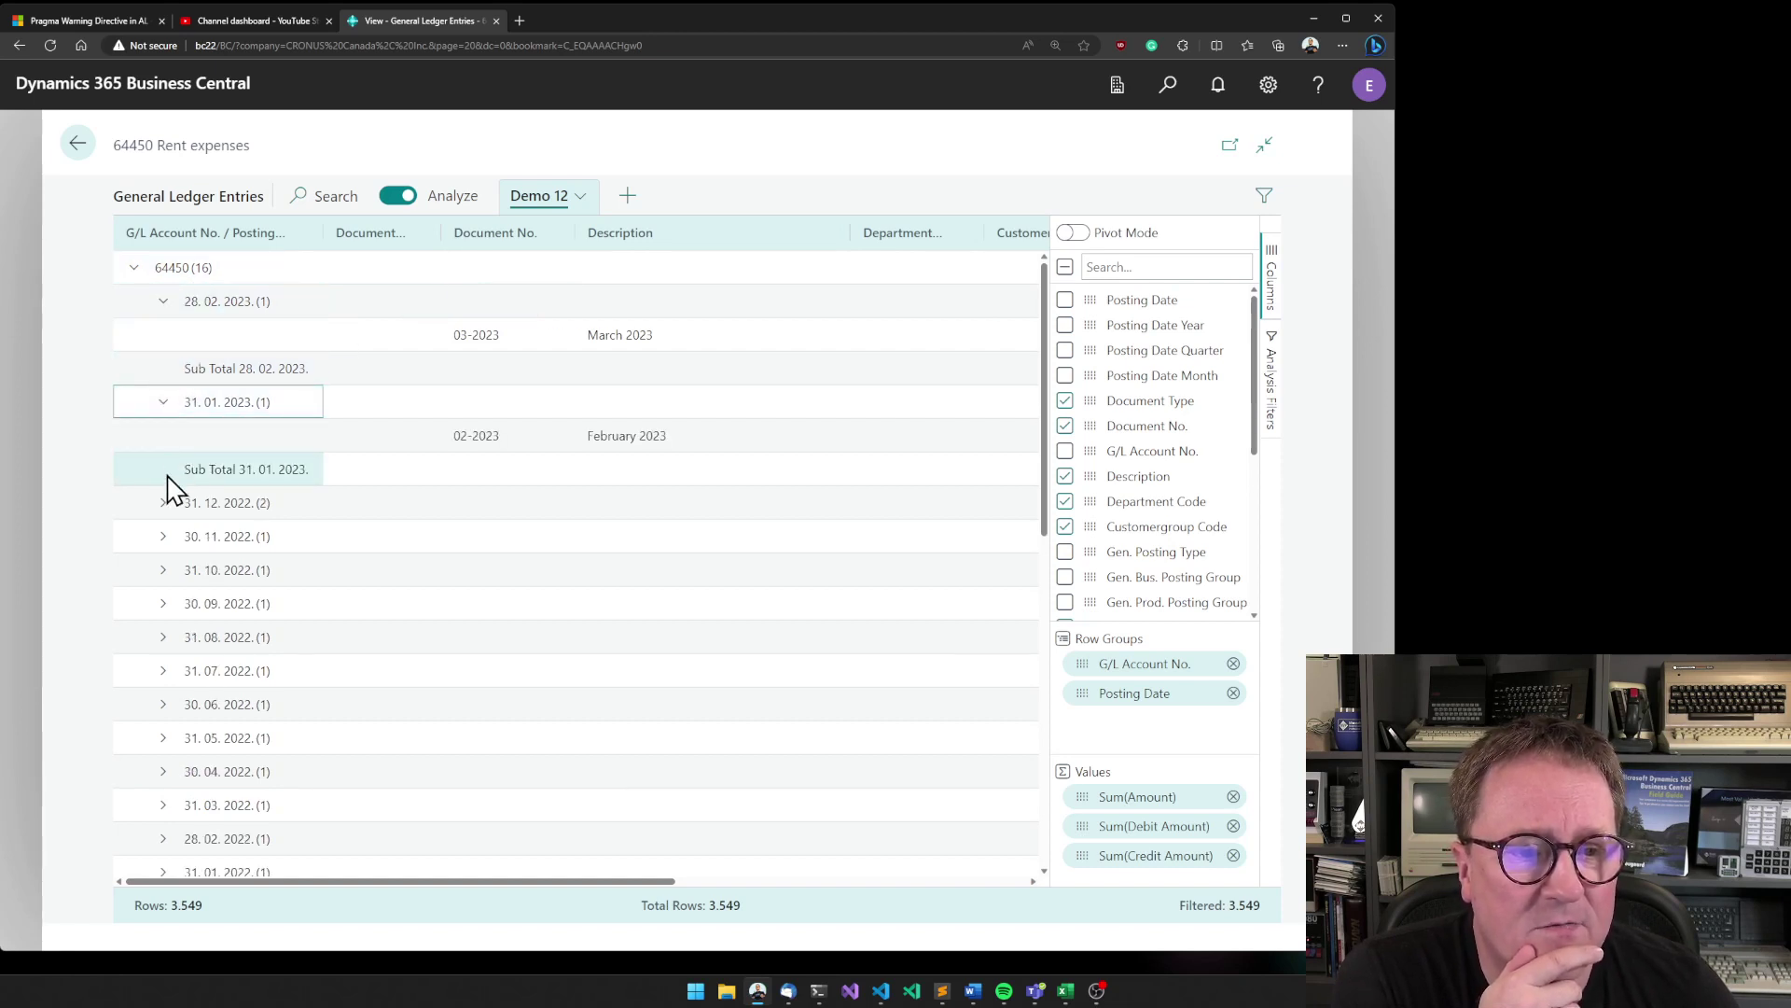
{"action": "left_click", "coordinate": [163, 503]}
- Collapse account 64450, then expand account 62200 and its 28.02.2023 entry
{"action": "scroll", "coordinate": [182, 643], "scroll_direction": "down", "scroll_amount": 2}
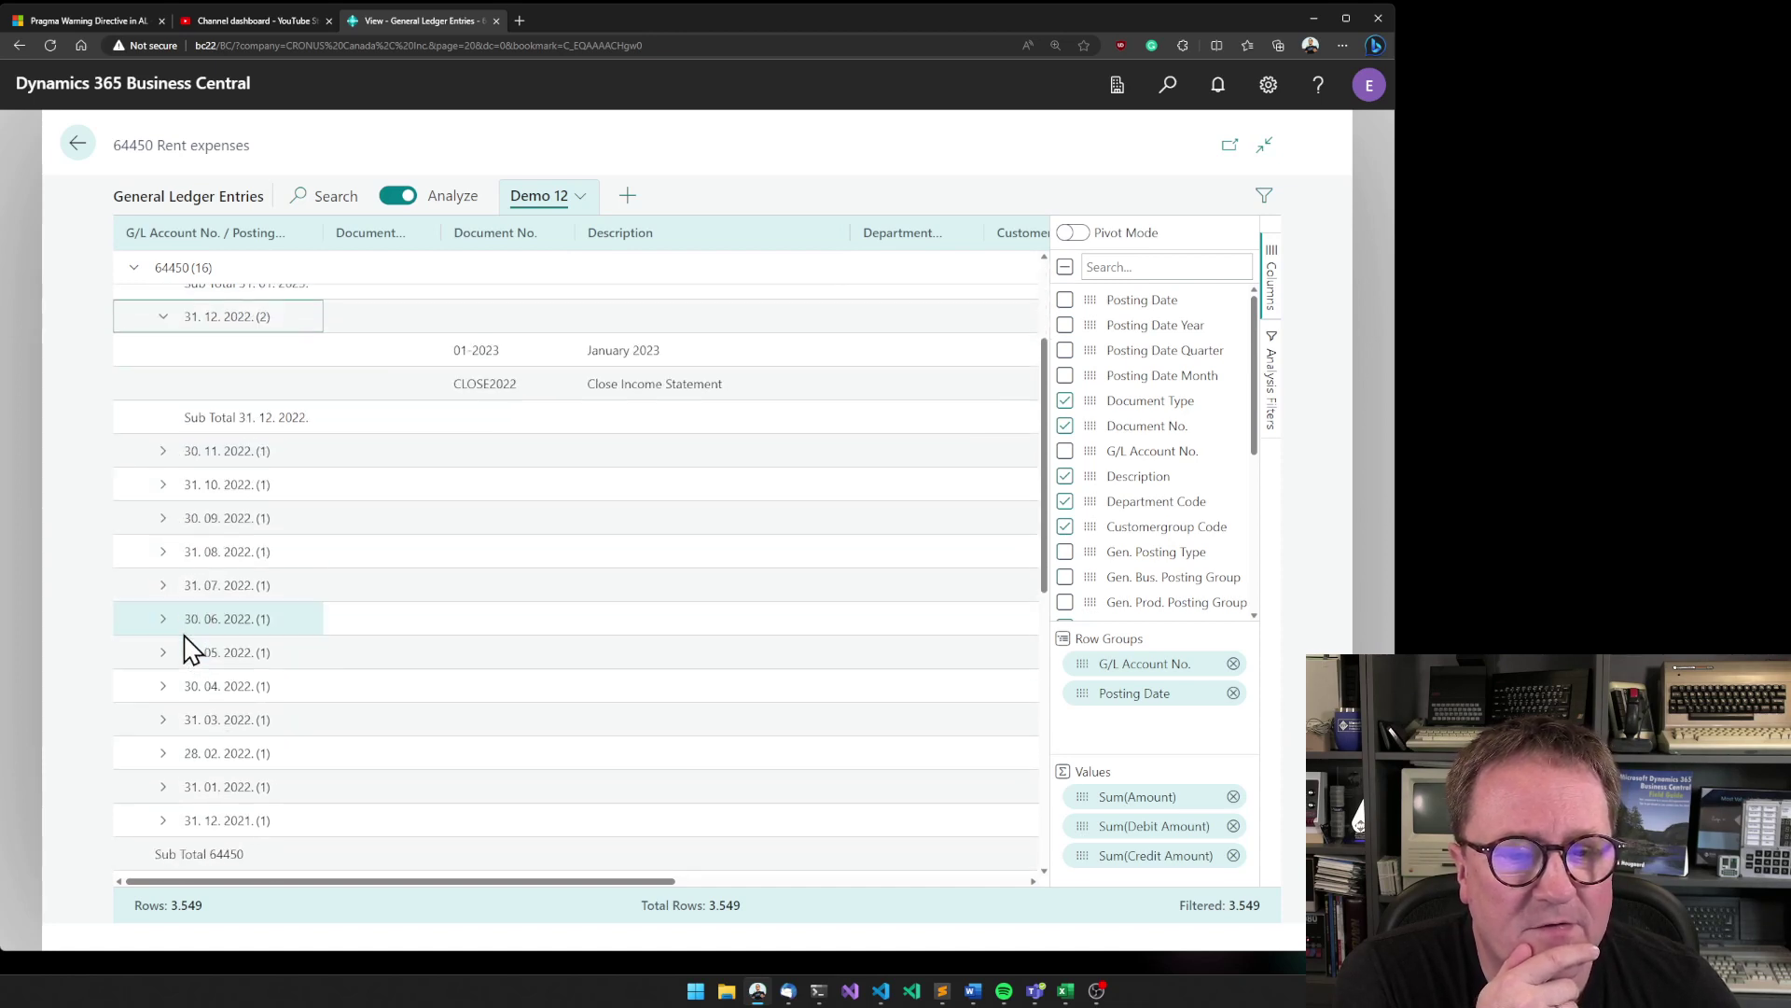
{"action": "scroll", "coordinate": [187, 647], "scroll_direction": "down", "scroll_amount": 2}
{"action": "scroll", "coordinate": [187, 647], "scroll_direction": "up", "scroll_amount": 3}
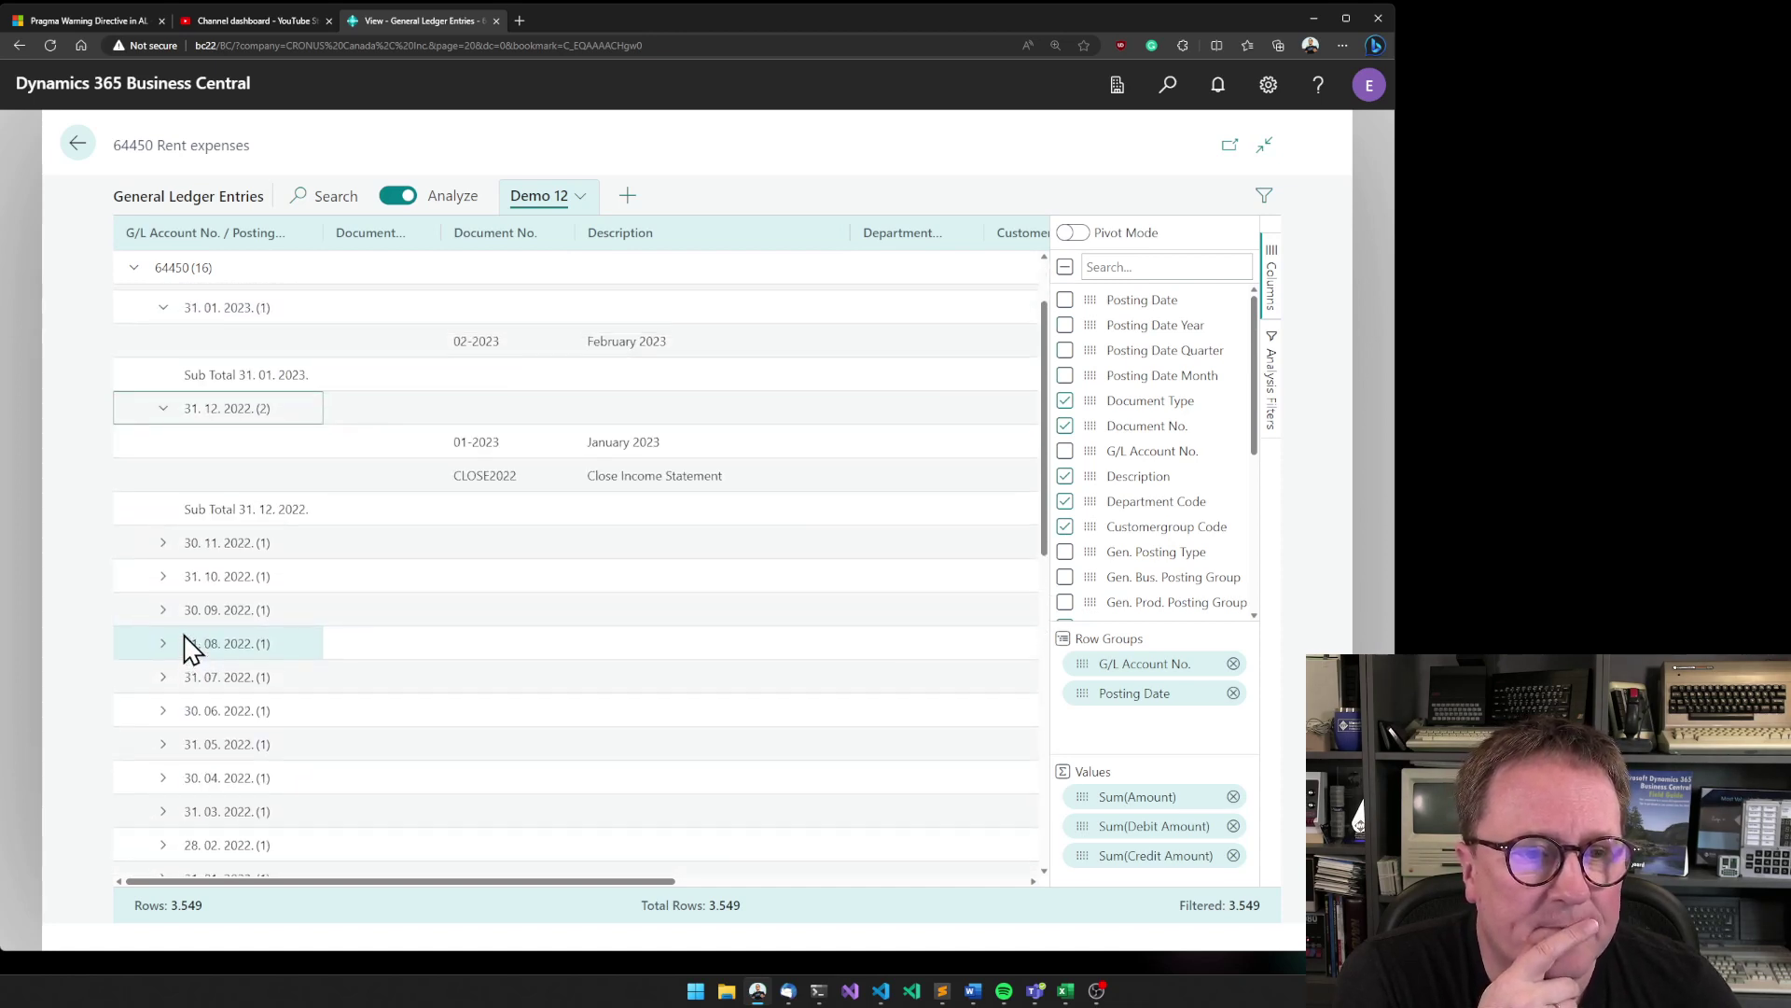
{"action": "scroll", "coordinate": [184, 643], "scroll_direction": "up", "scroll_amount": 1}
{"action": "left_click", "coordinate": [134, 273]}
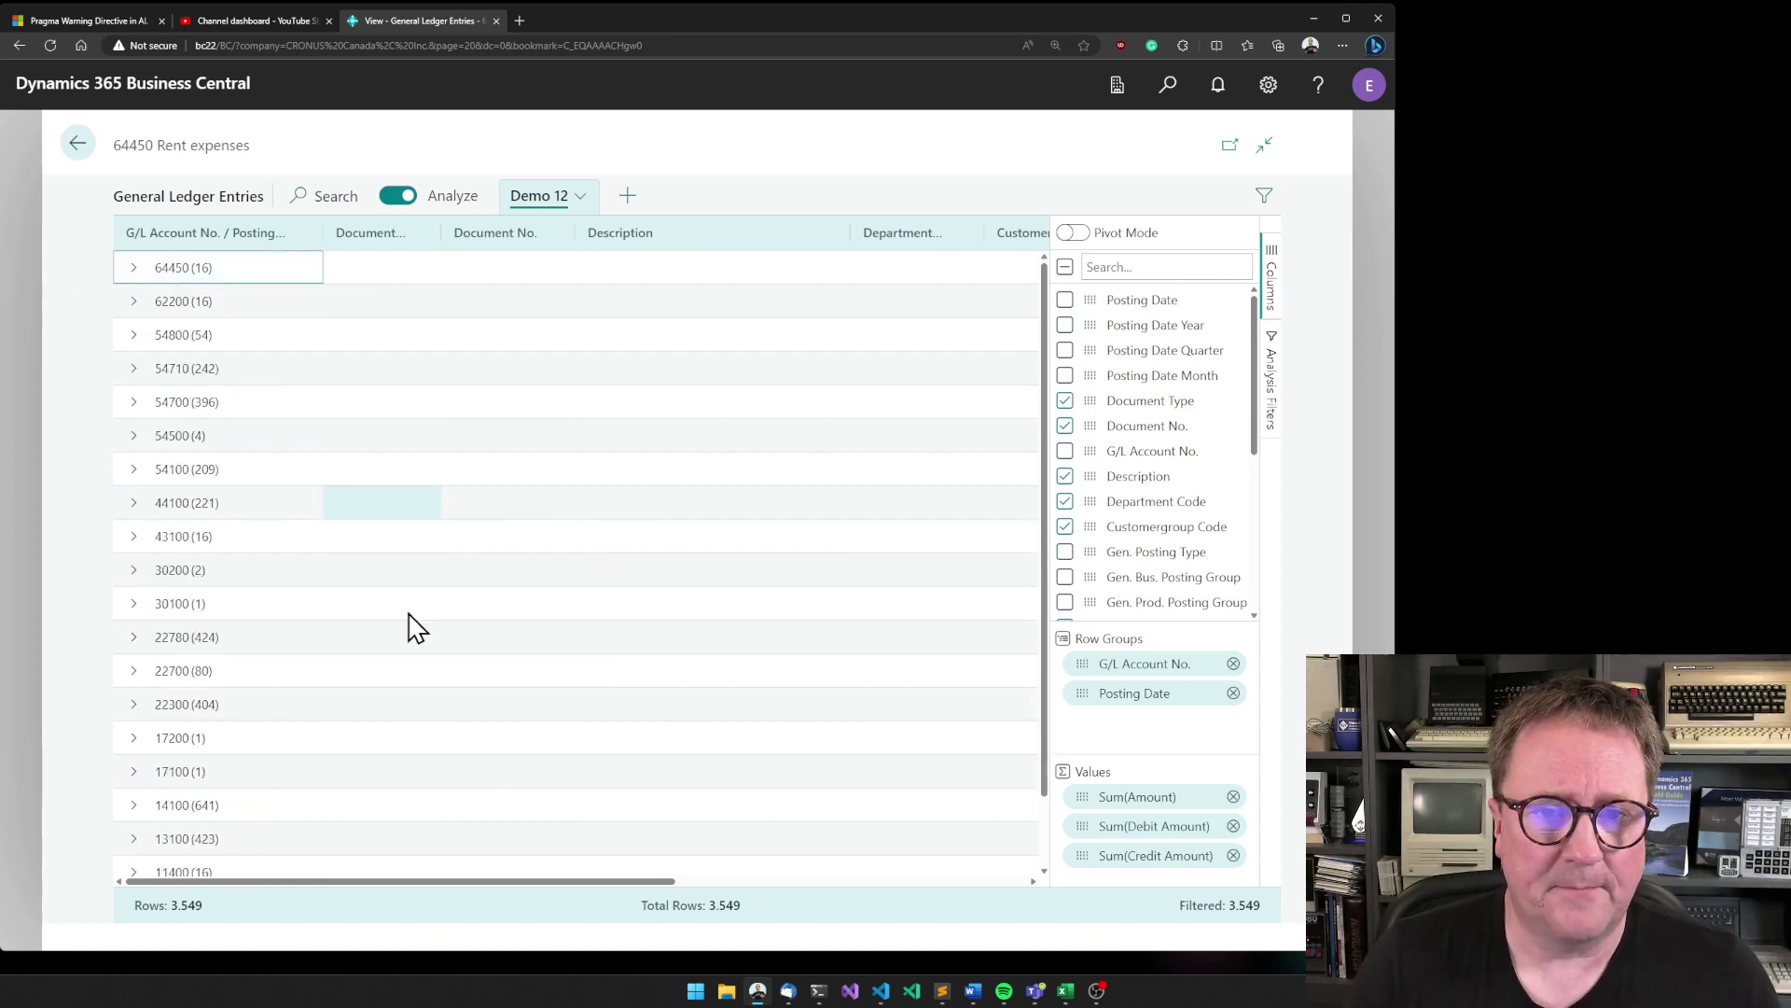
{"action": "left_click", "coordinate": [133, 301]}
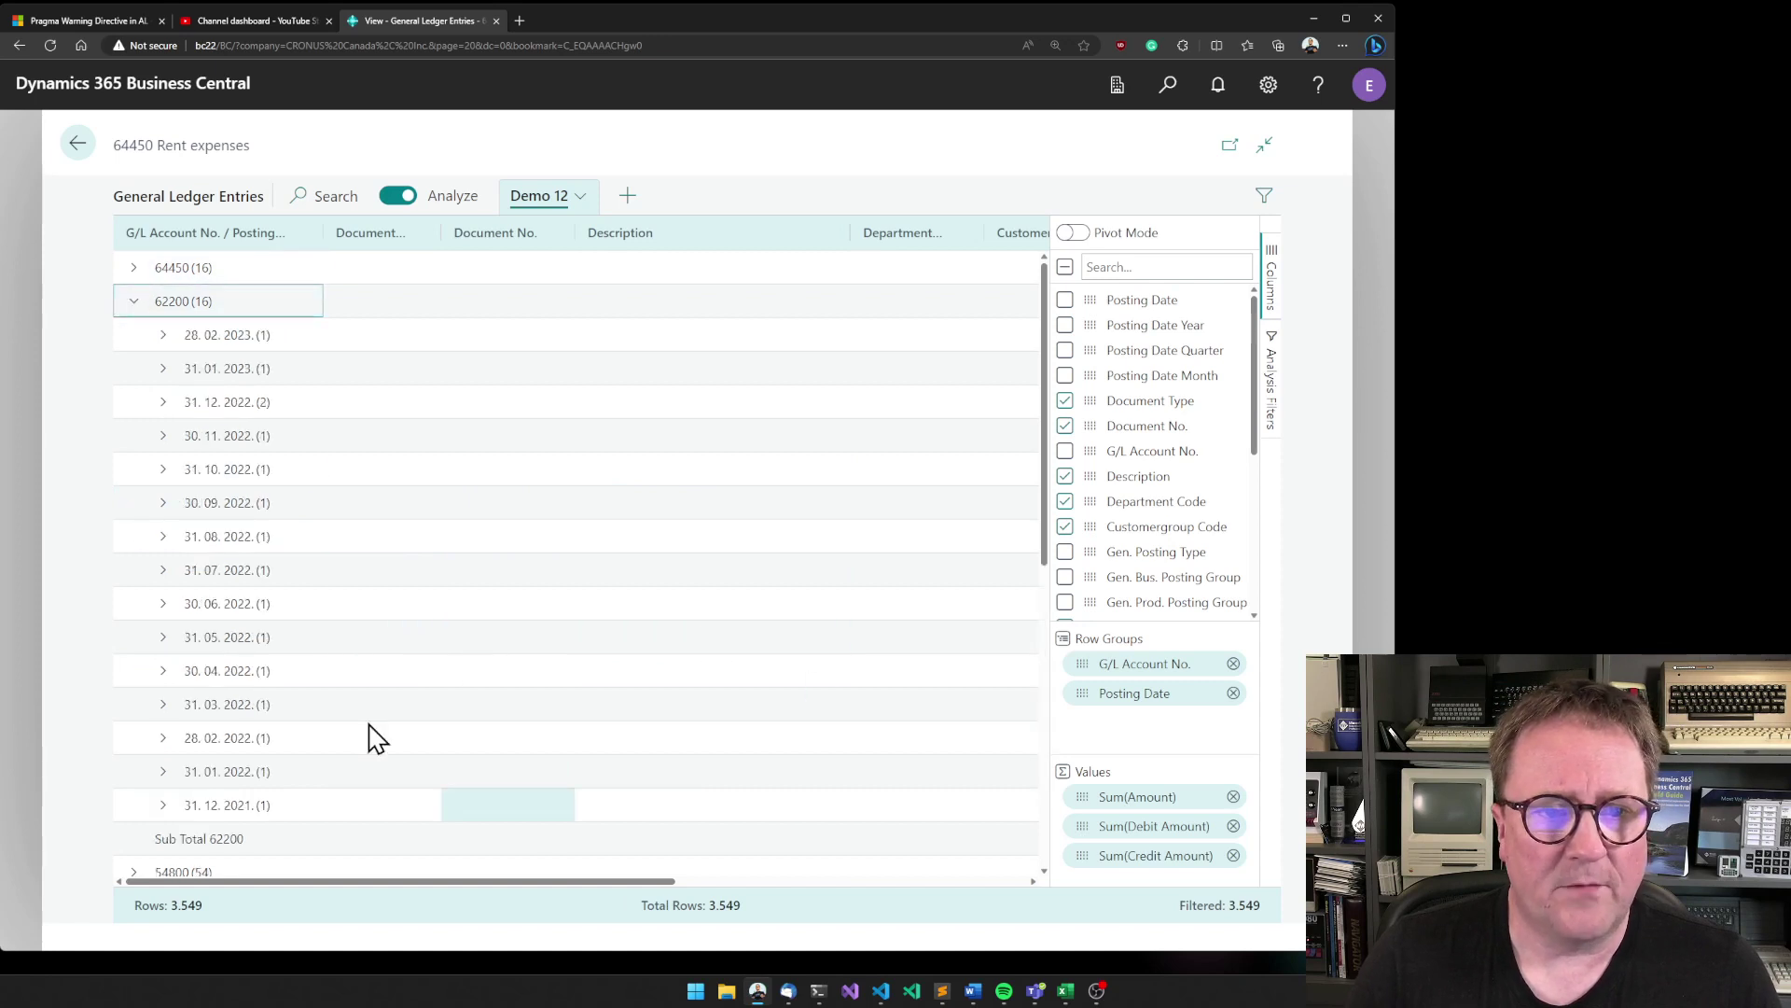
{"action": "left_click", "coordinate": [163, 334]}
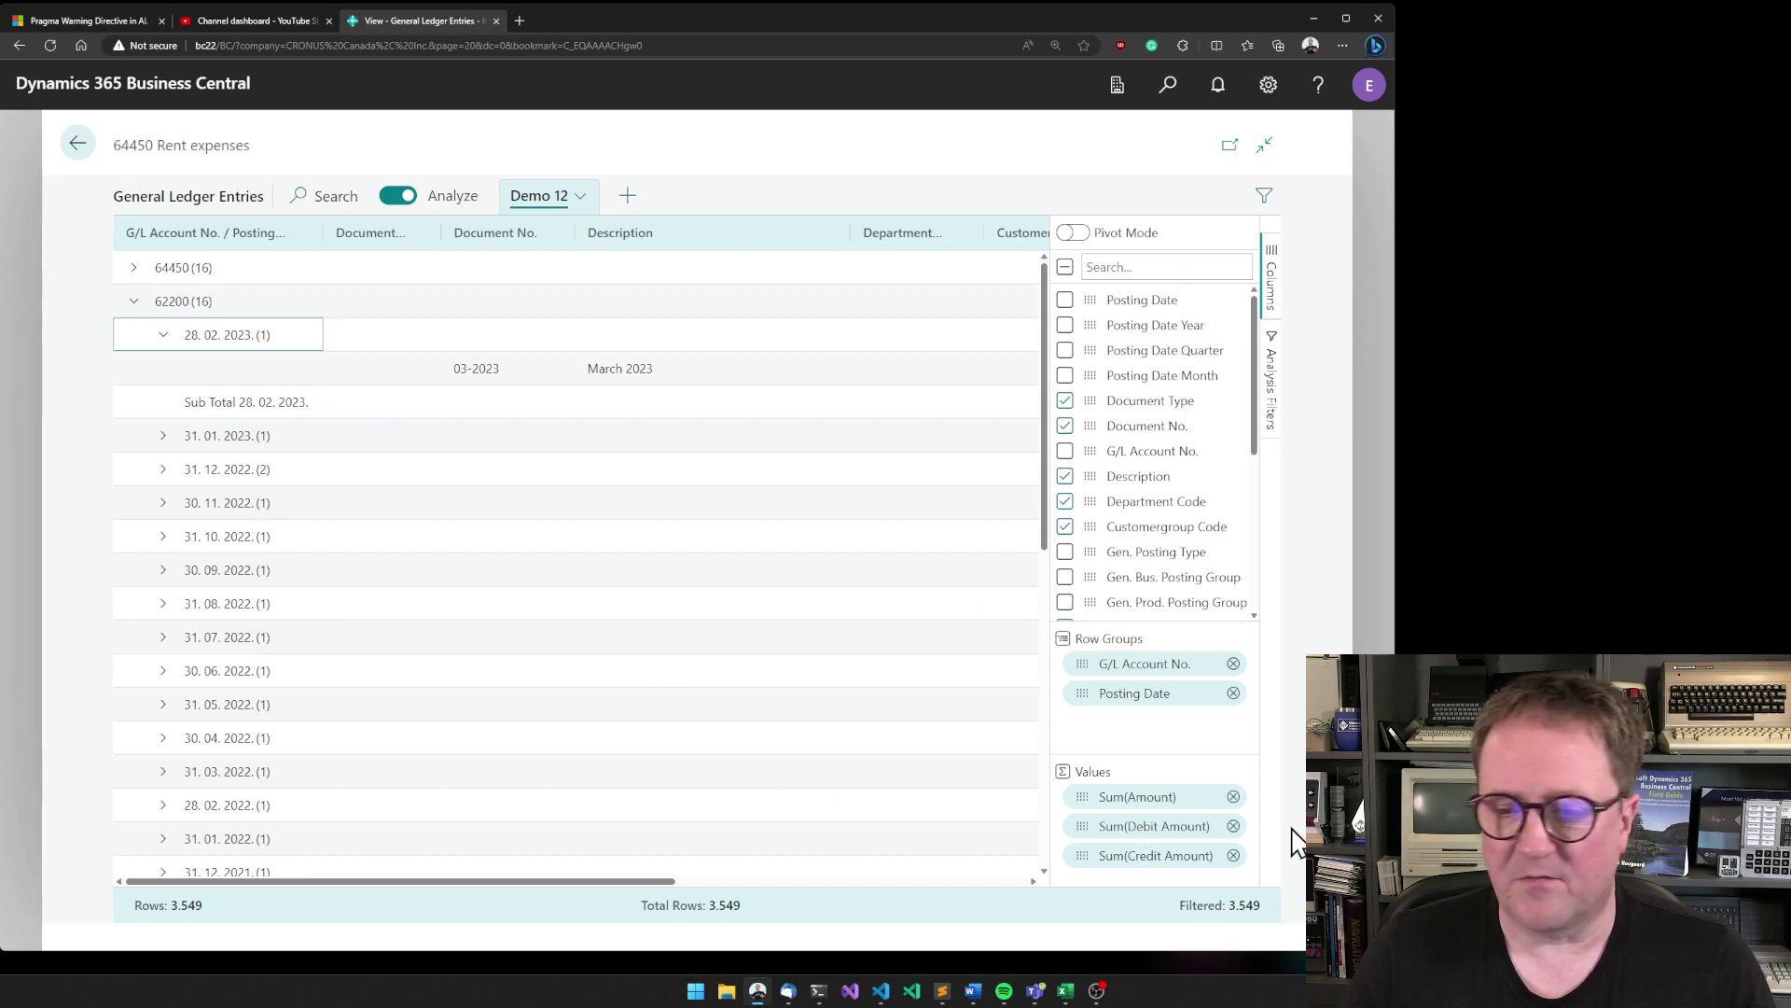
- Remove Sum(Debit Amount) and Sum(Credit Amount) from Values and turn on Pivot Mode
{"action": "left_click", "coordinate": [1233, 827]}
{"action": "left_click", "coordinate": [1234, 827]}
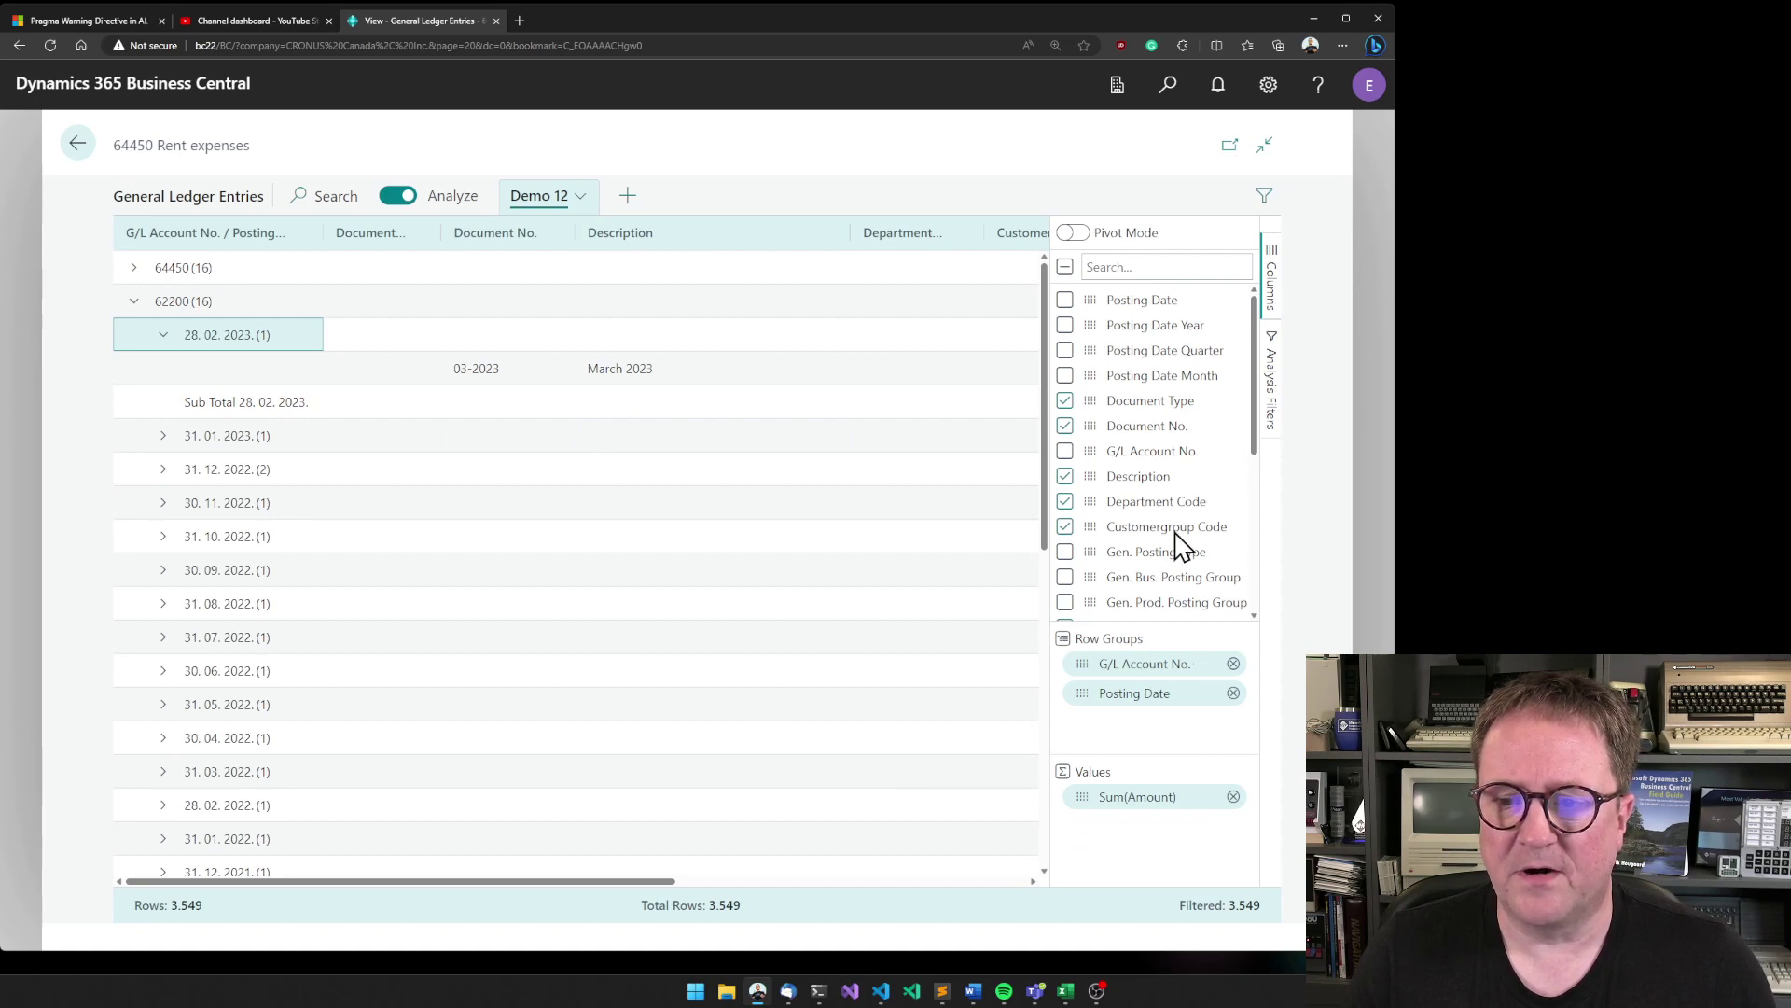
{"action": "scroll", "coordinate": [1177, 548], "scroll_direction": "down", "scroll_amount": 5}
{"action": "scroll", "coordinate": [1178, 547], "scroll_direction": "up", "scroll_amount": 5}
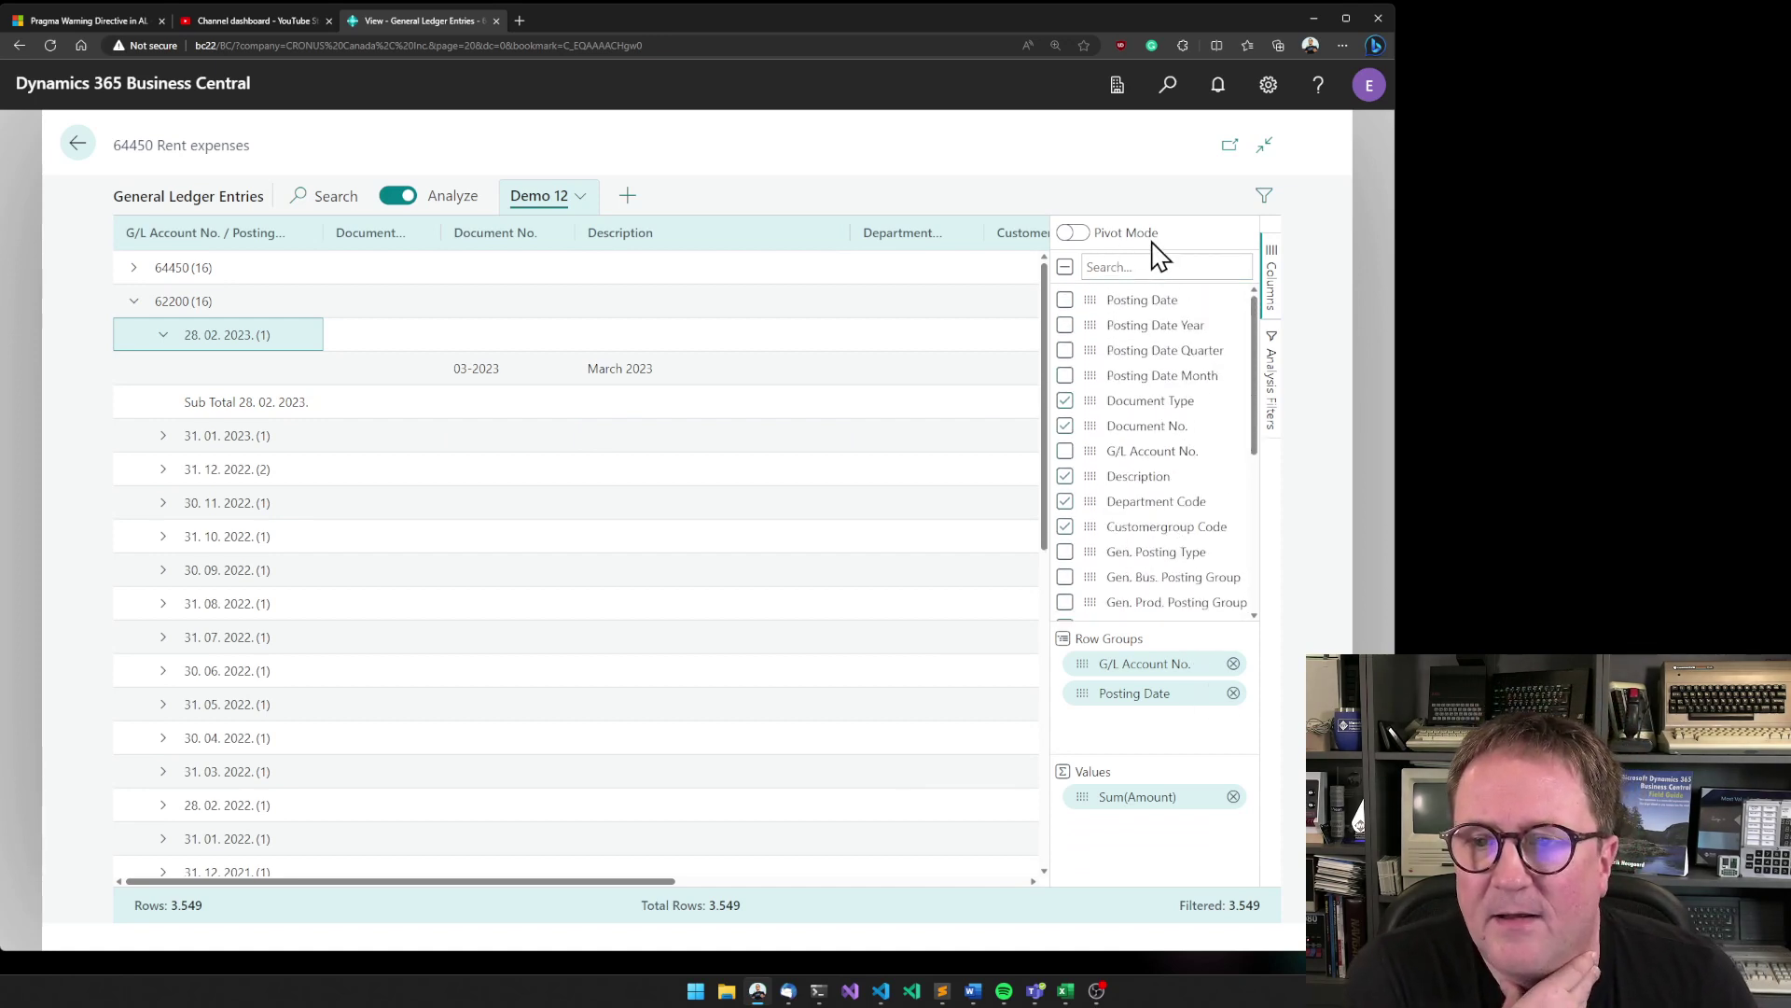
{"action": "left_click", "coordinate": [1073, 233]}
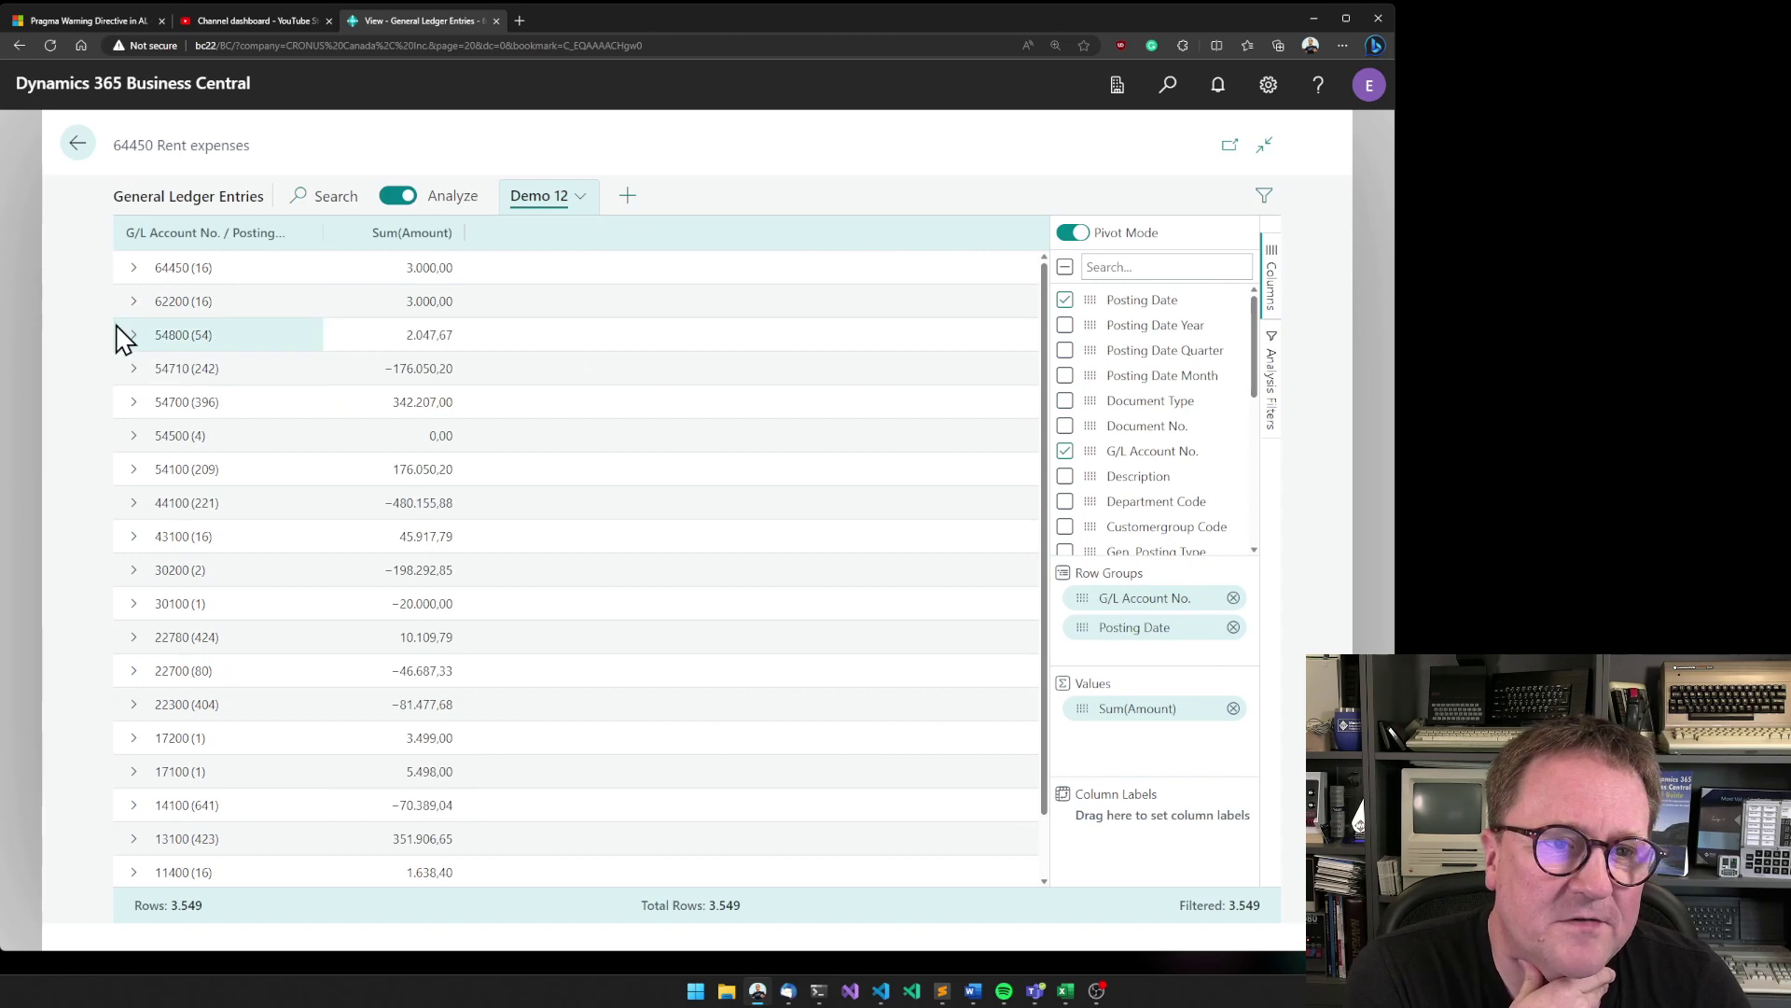
- Expand and collapse account 64450's per-posting-date totals twice
{"action": "left_click", "coordinate": [135, 270]}
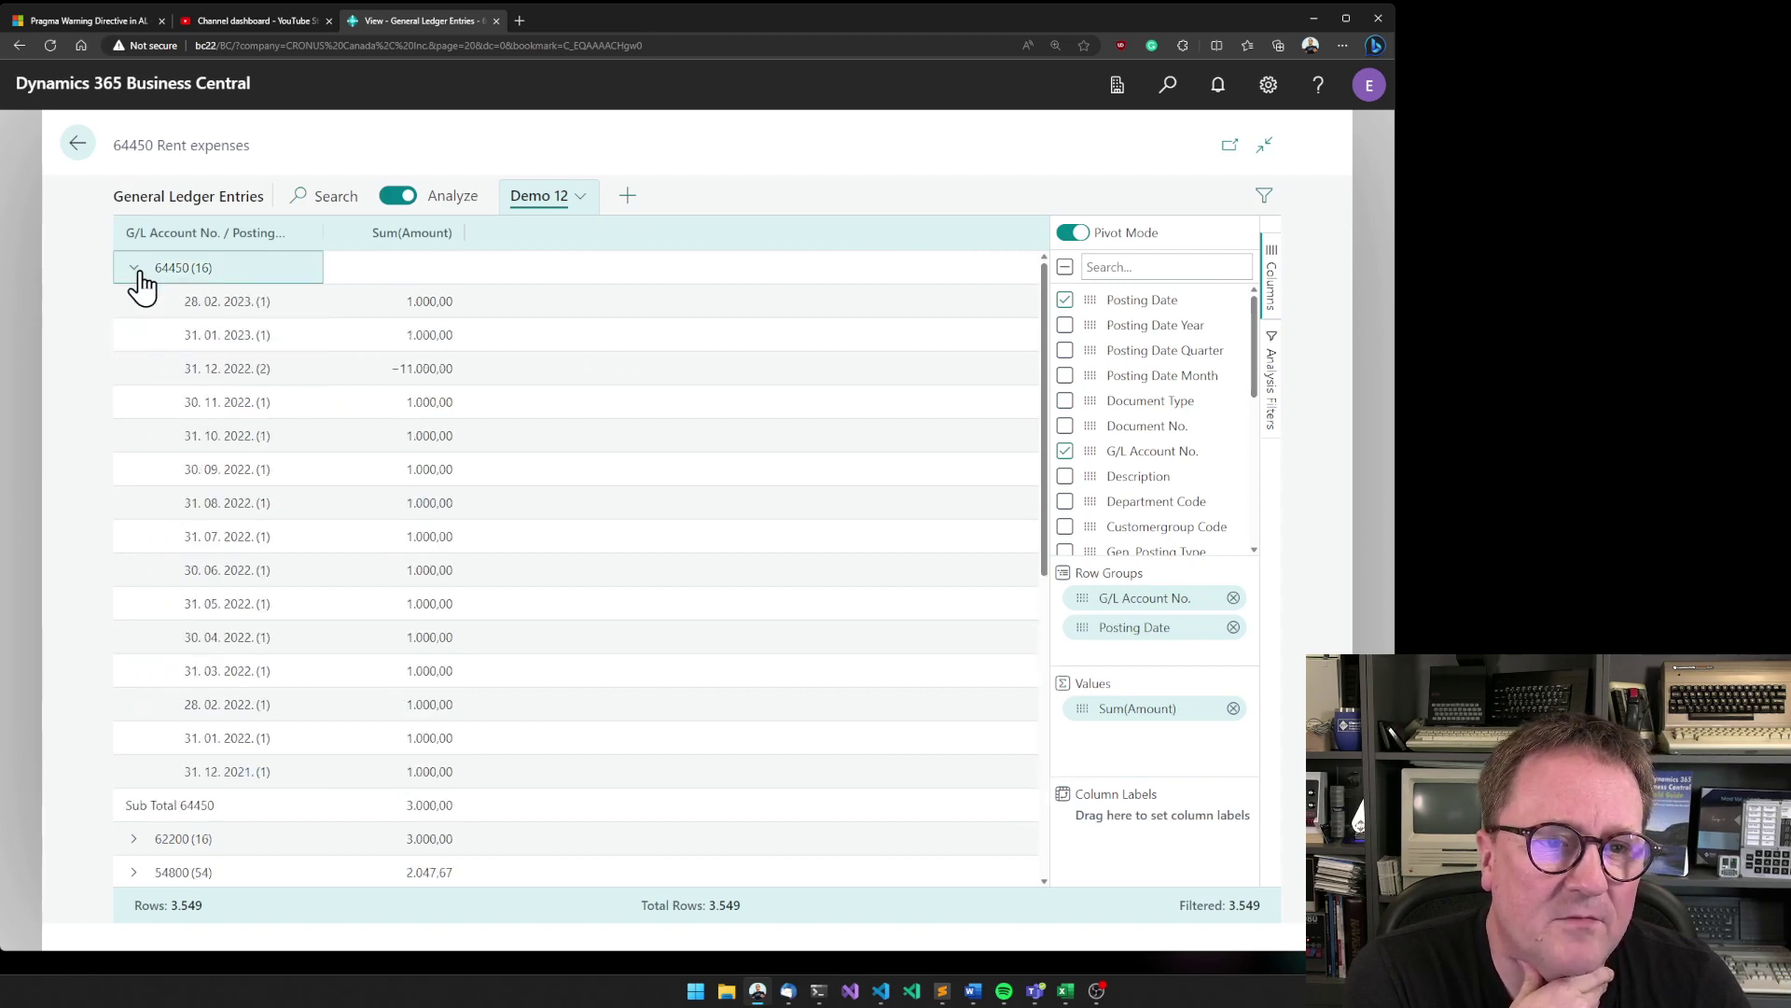
{"action": "left_click", "coordinate": [135, 270]}
{"action": "left_click", "coordinate": [138, 273]}
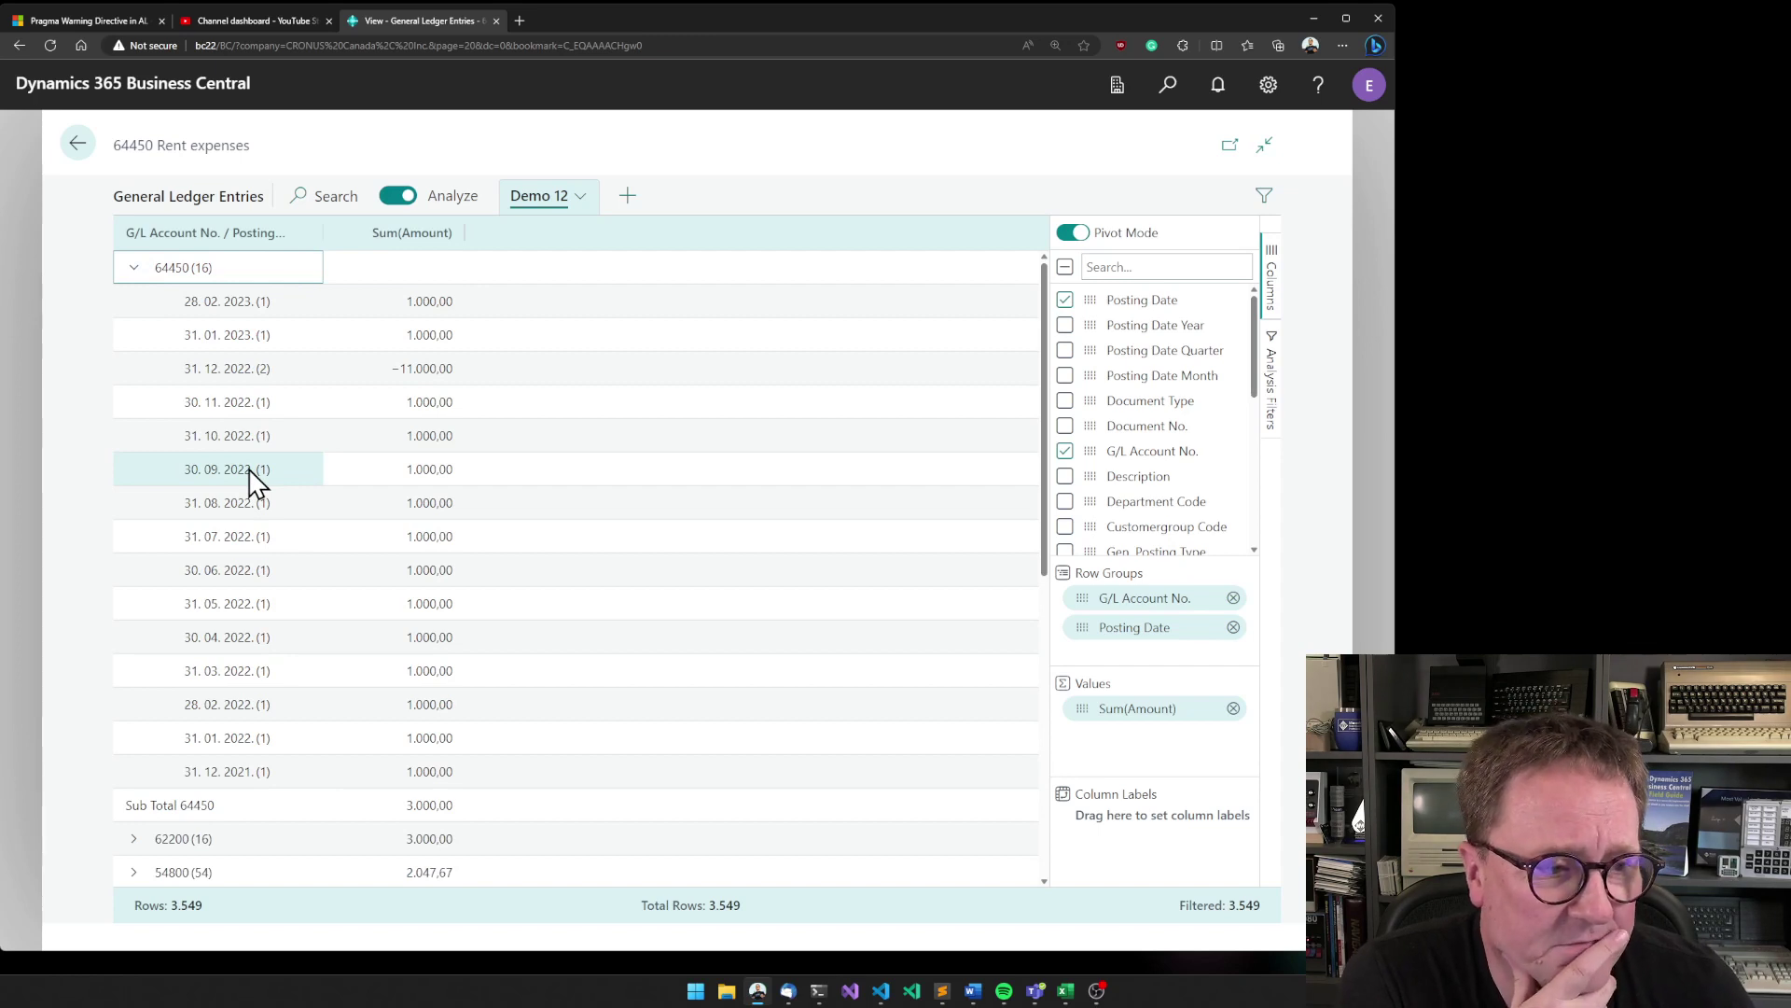
{"action": "left_click", "coordinate": [135, 271]}
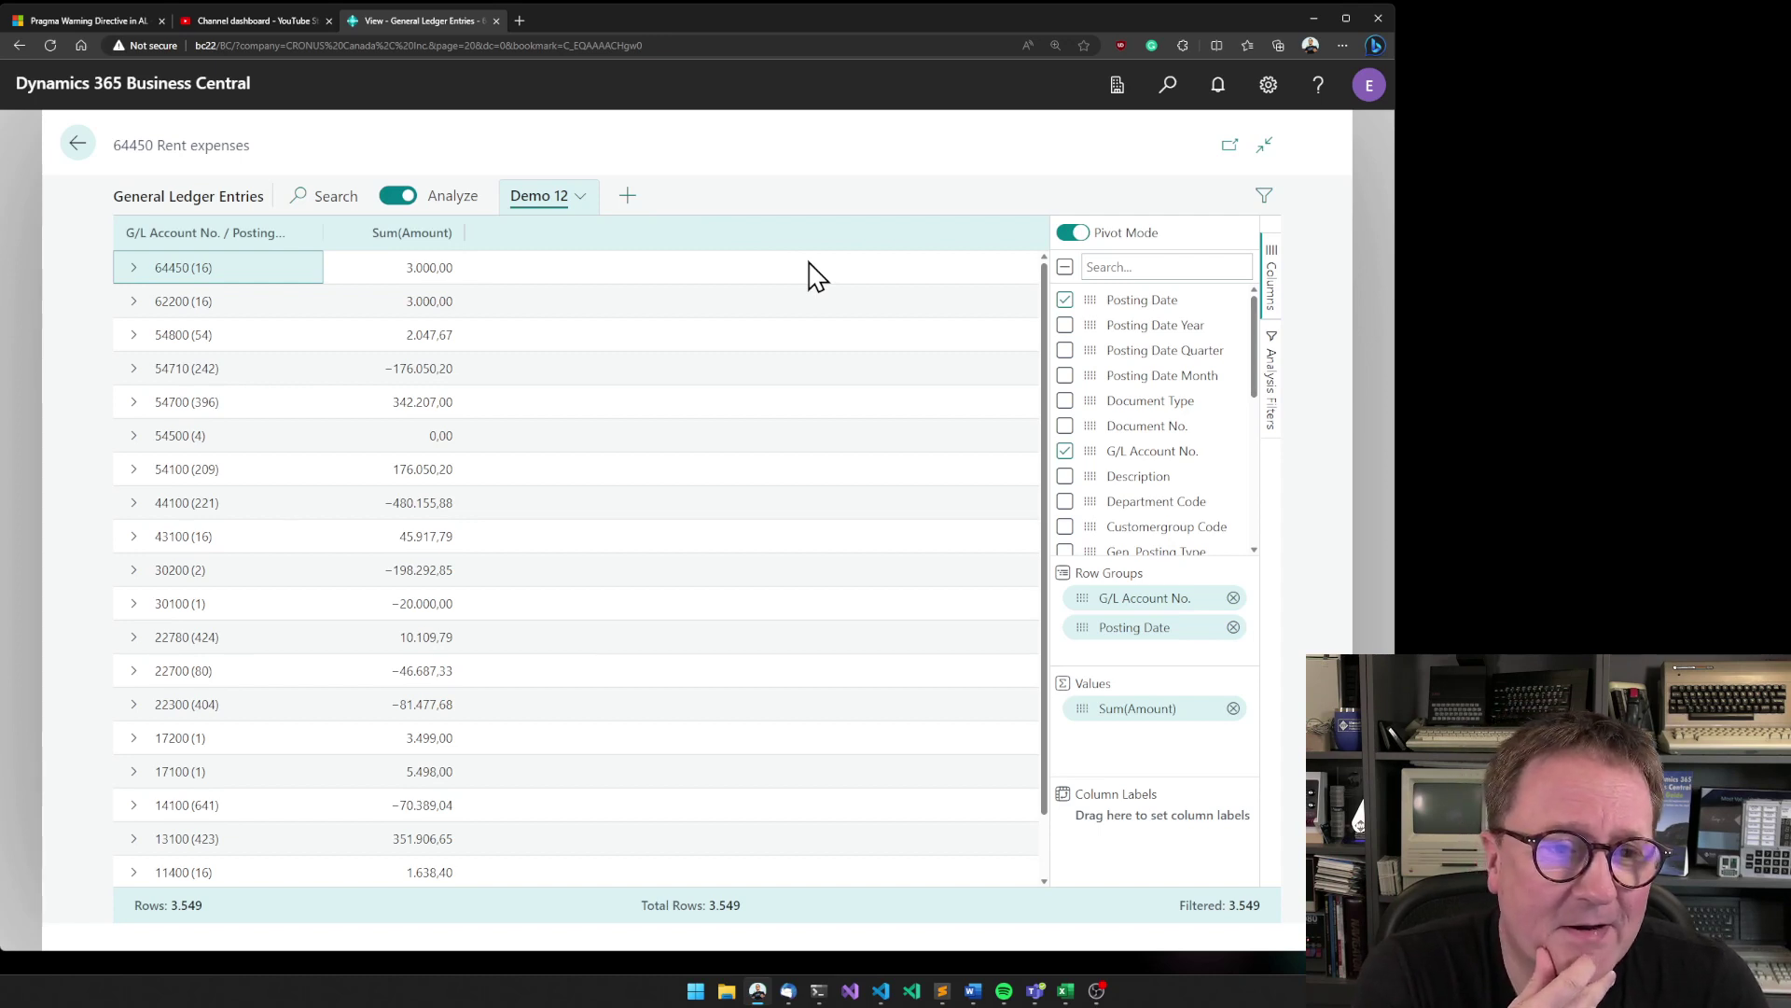
{"action": "left_click", "coordinate": [380, 478]}
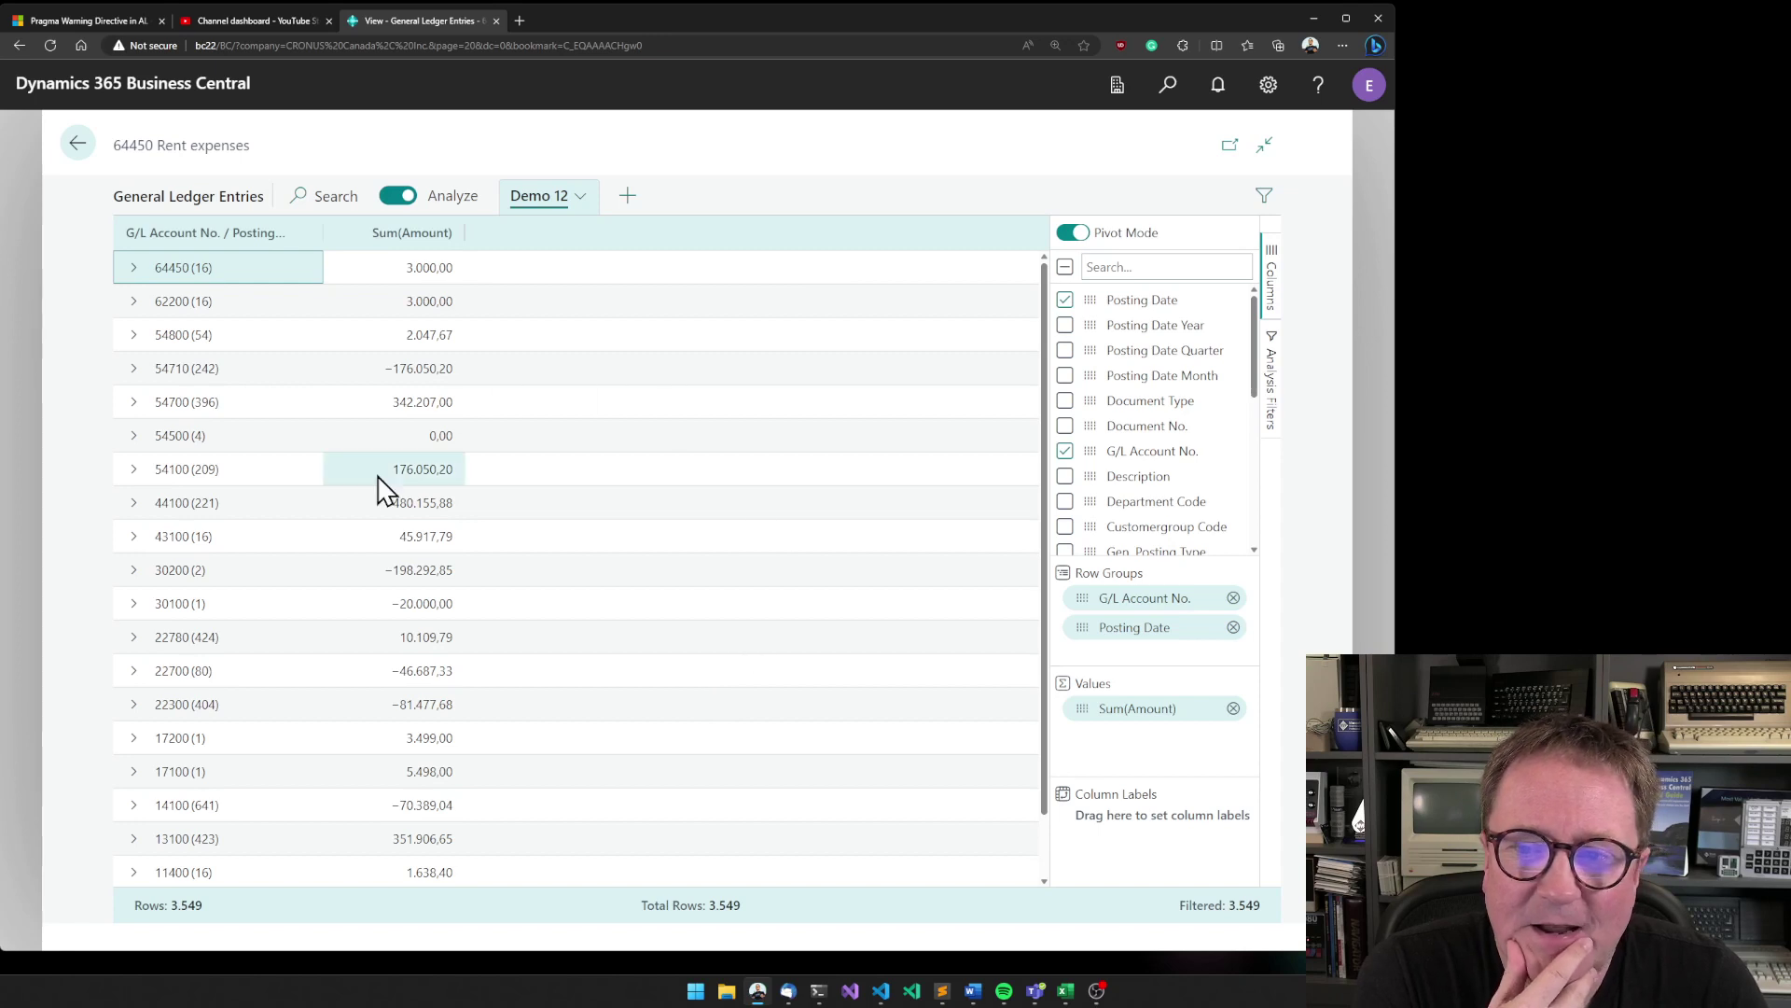